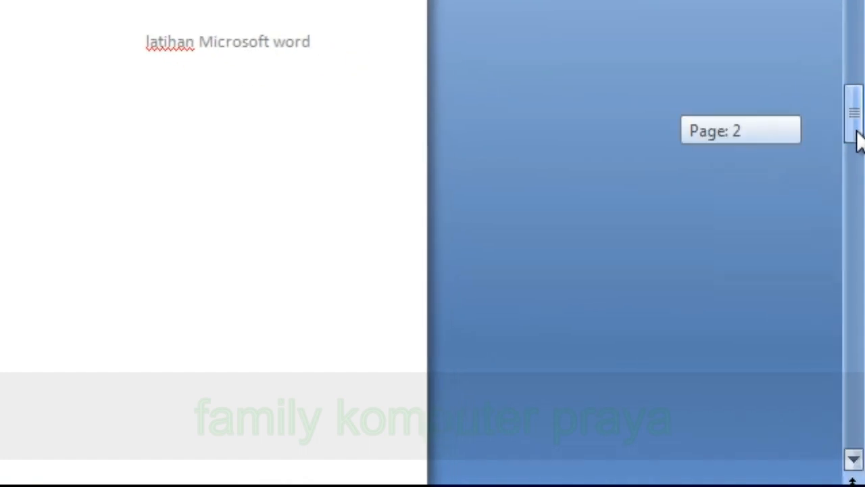
Scroll down to page 3, the blank page under the 'latihan Microsoft word' header
drag(861, 108, 862, 140)
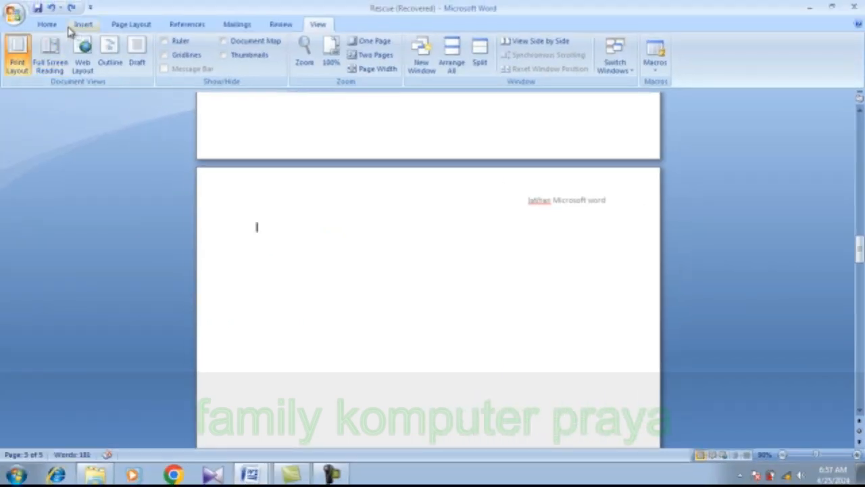
click(46, 24)
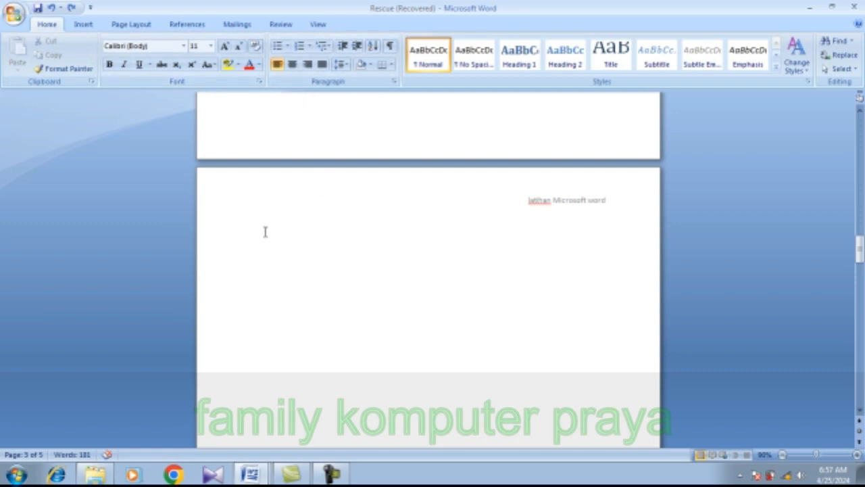
click(80, 29)
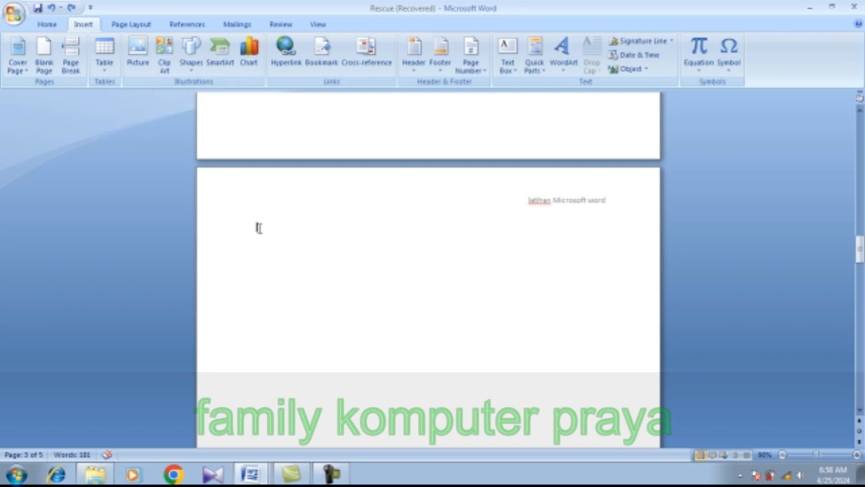
click(47, 25)
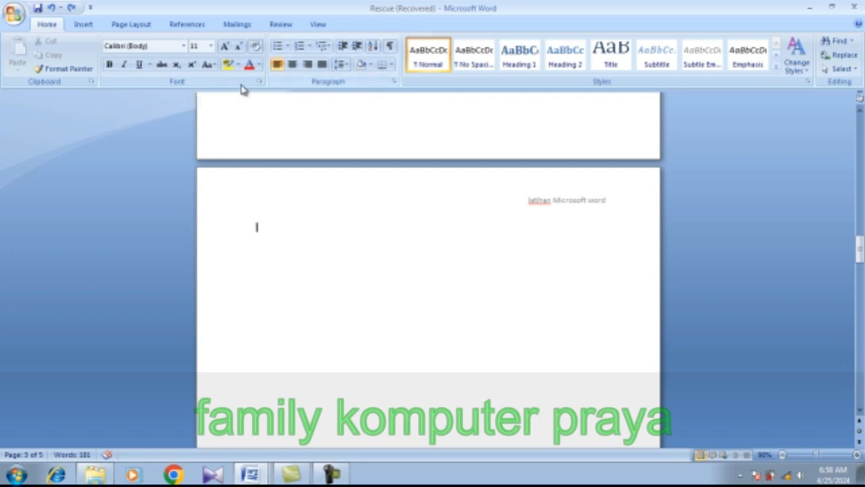
mouse_move(332, 97)
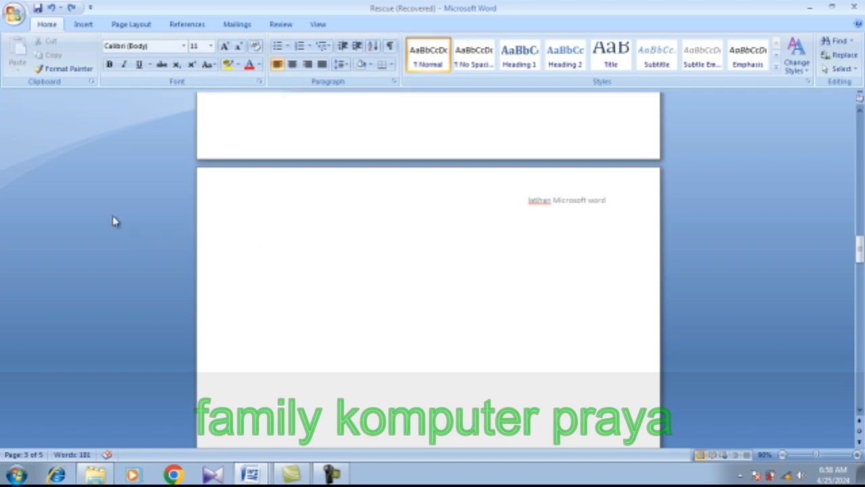
Turn on the ruler from the View ribbon, then bring up Word Options with Alt+F, I
click(317, 23)
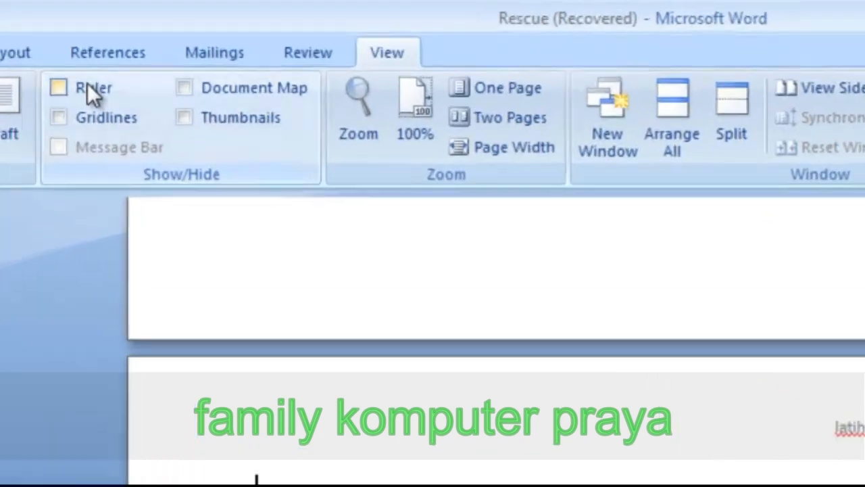
click(144, 57)
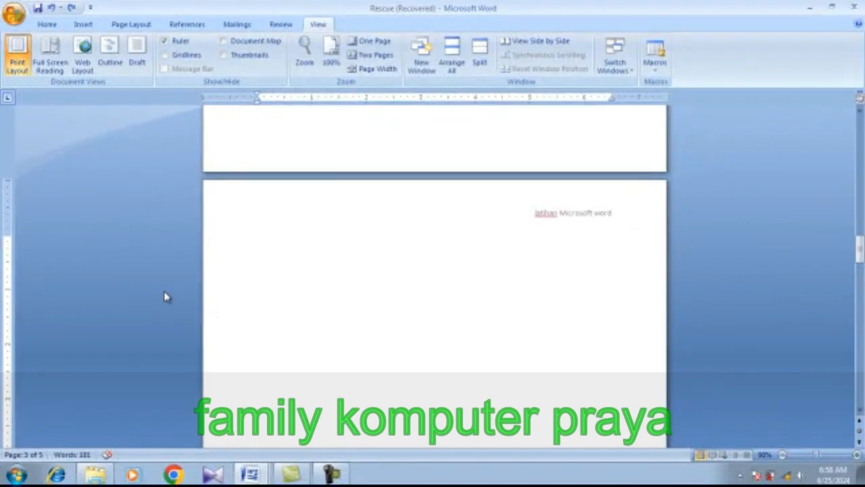
key(alt+f)
key(i)
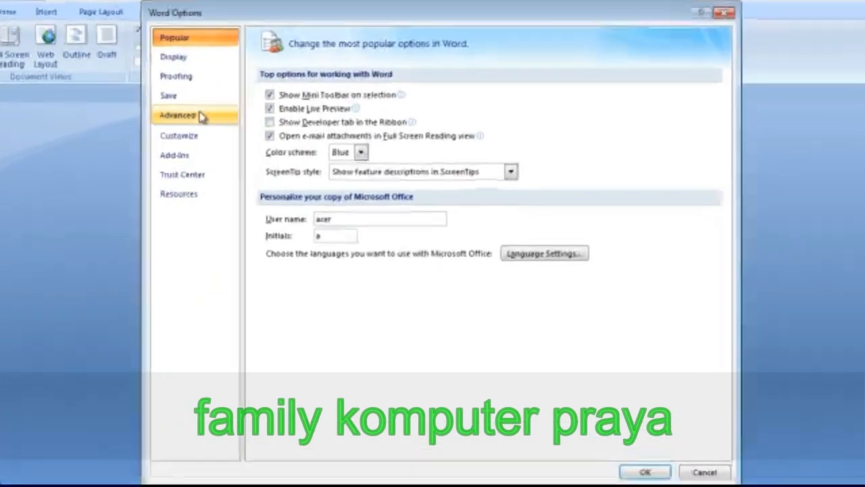
In Advanced options, switch 'Show measurements in units of' to Centimeters and confirm
click(221, 118)
scroll(626, 287, down, 2)
scroll(748, 360, down, 4)
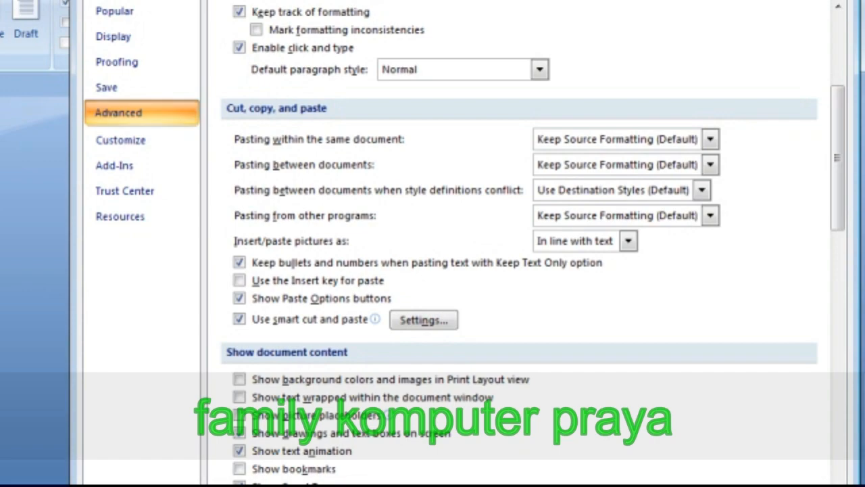
scroll(514, 480, down, 1)
scroll(546, 473, down, 1)
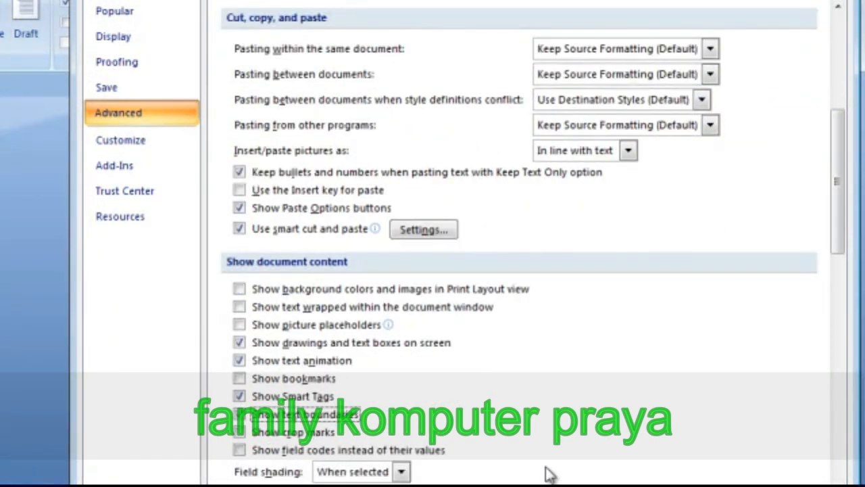
scroll(547, 473, down, 3)
scroll(546, 473, down, 2)
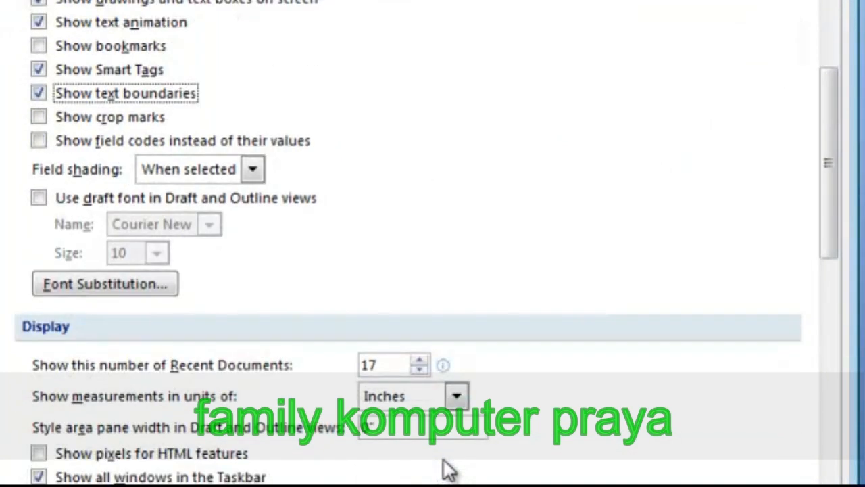
click(457, 397)
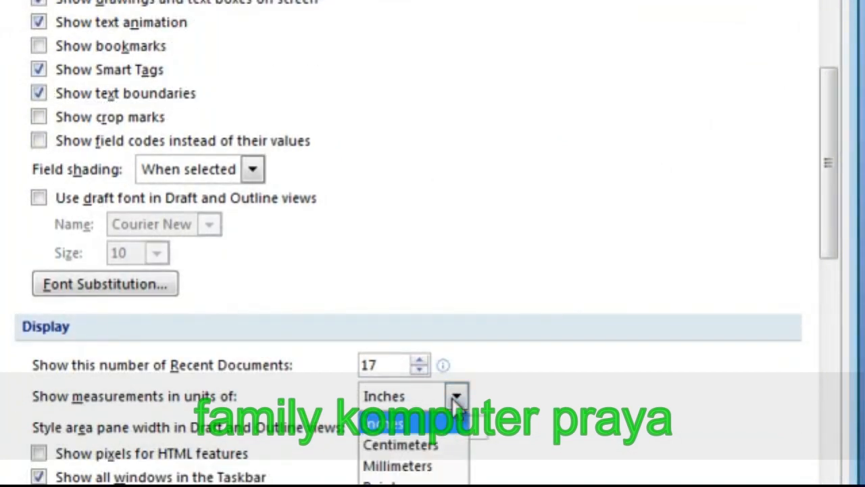
click(415, 444)
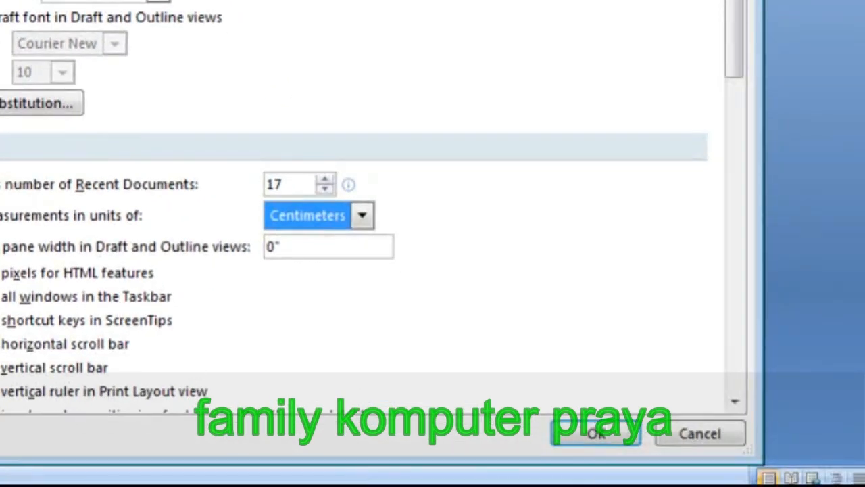
click(587, 439)
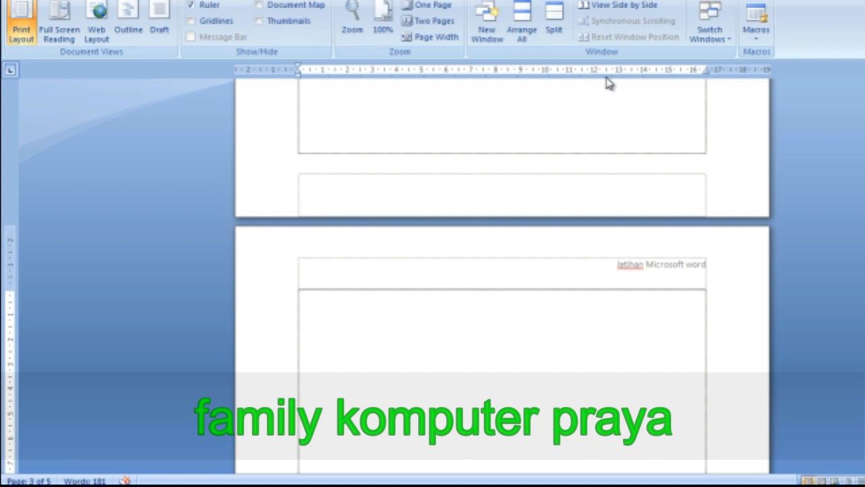
scroll(450, 328, up, 2)
scroll(410, 354, down, 3)
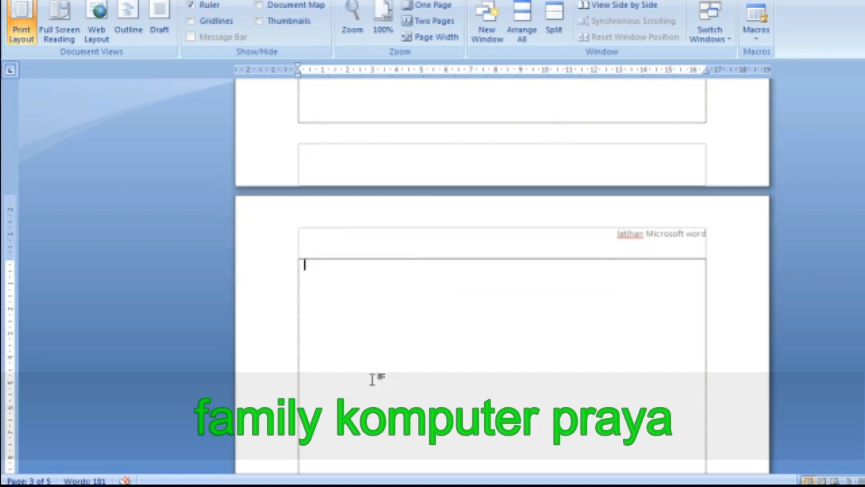
scroll(374, 379, down, 1)
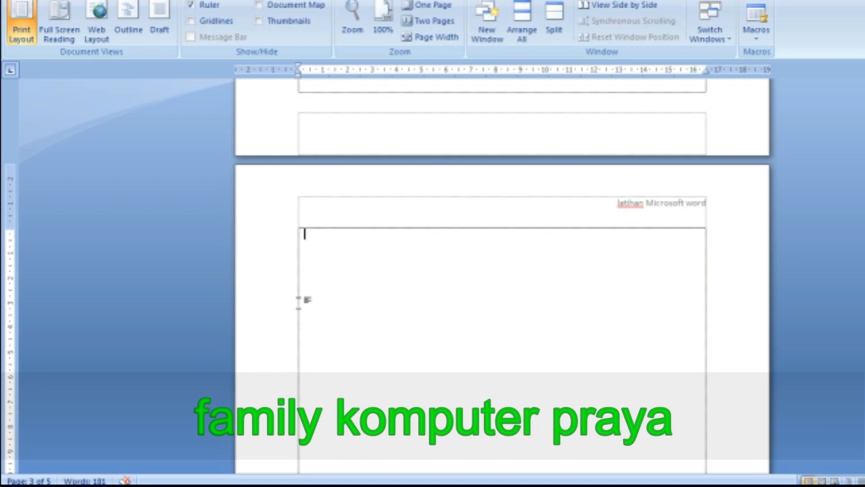
key(BackSpace)
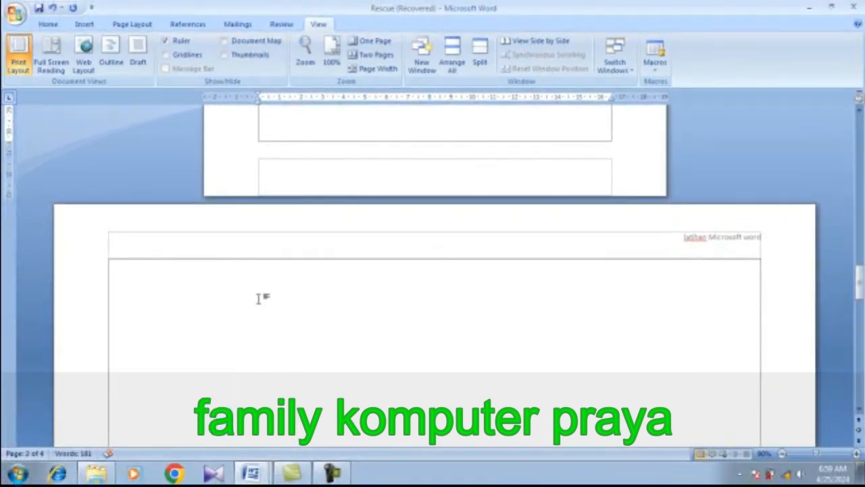
key(BackSpace)
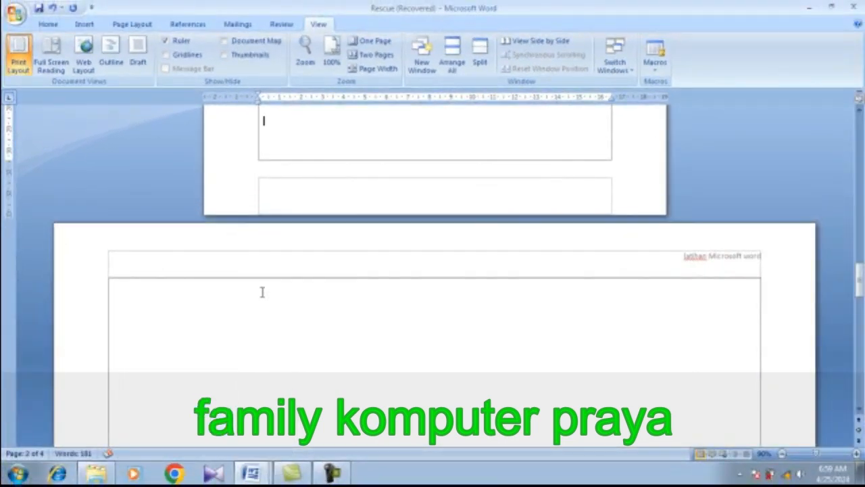
key(Return)
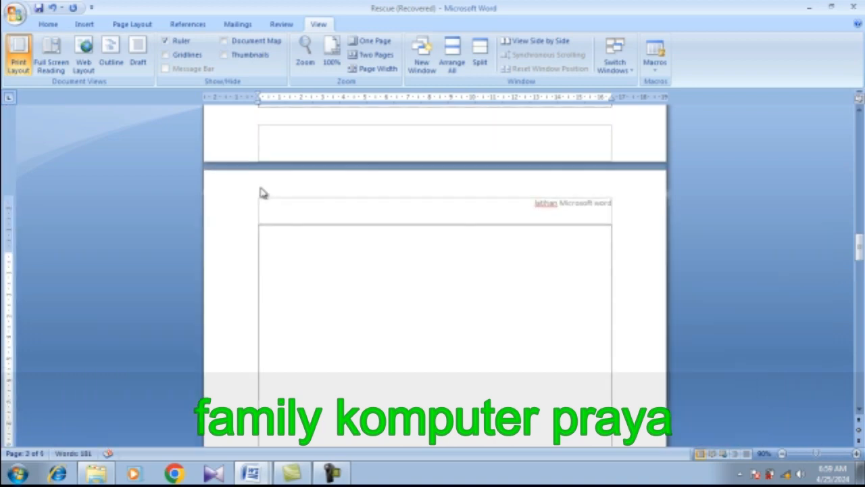
scroll(261, 191, down, 3)
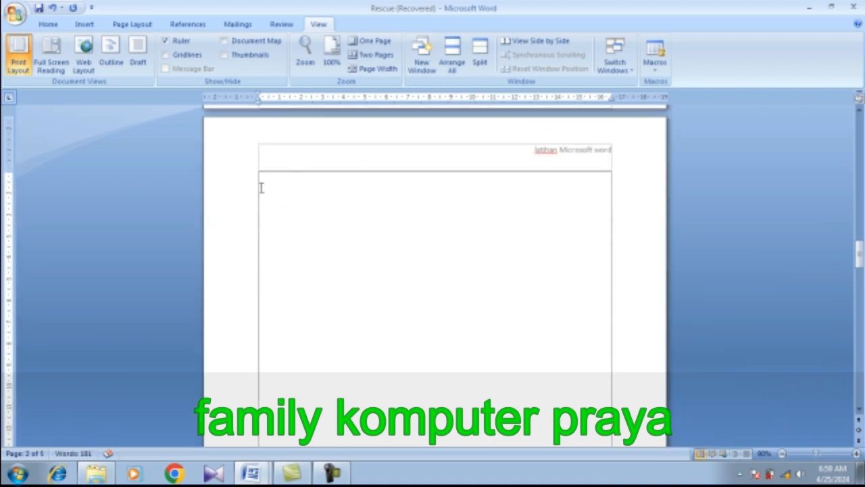
scroll(261, 188, up, 5)
scroll(261, 187, up, 2)
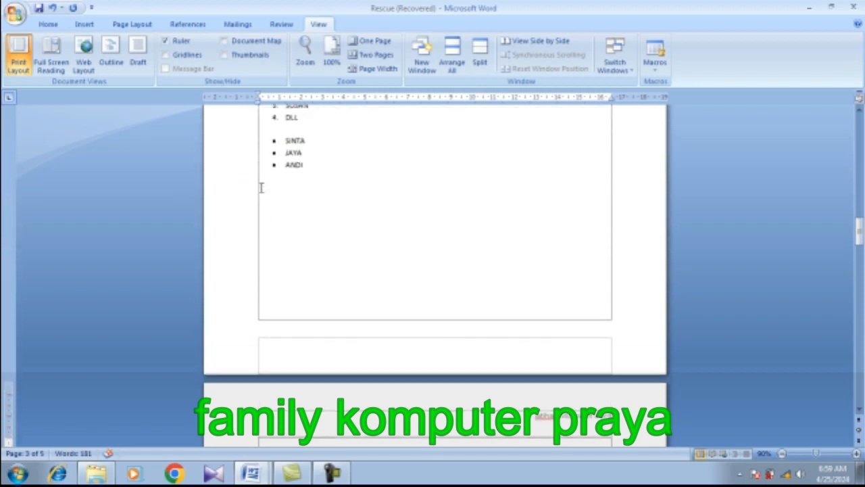
scroll(306, 265, down, 2)
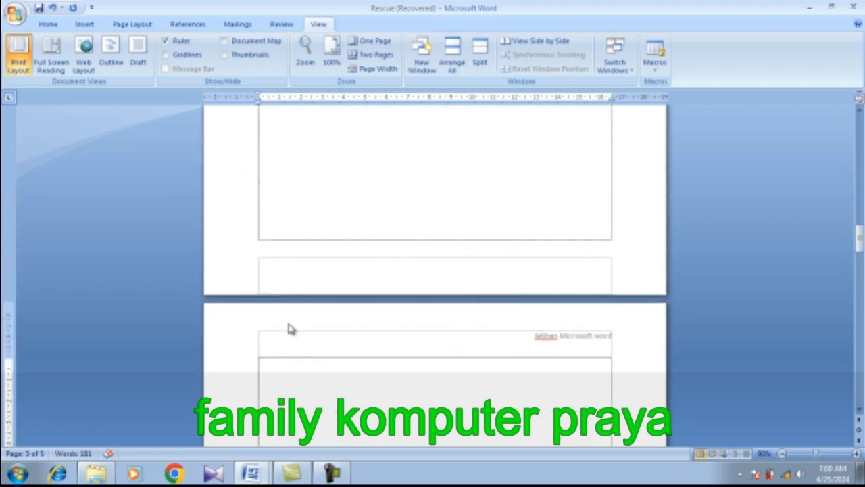
double_click(263, 368)
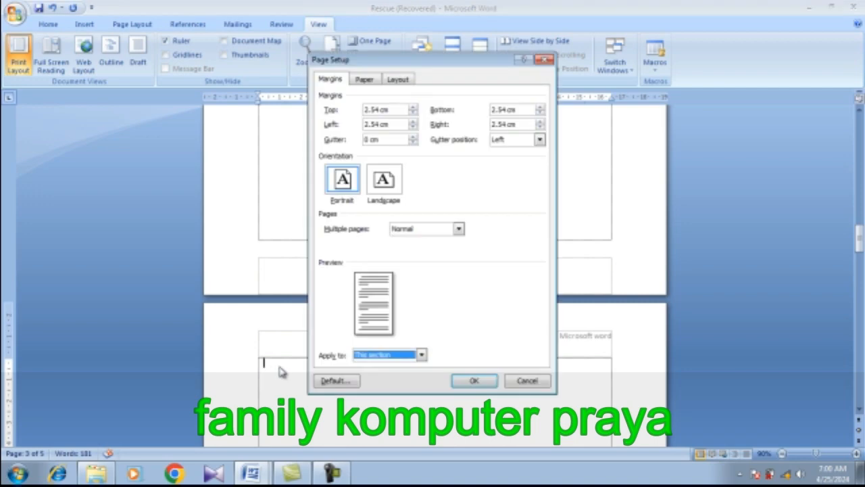
key(Escape)
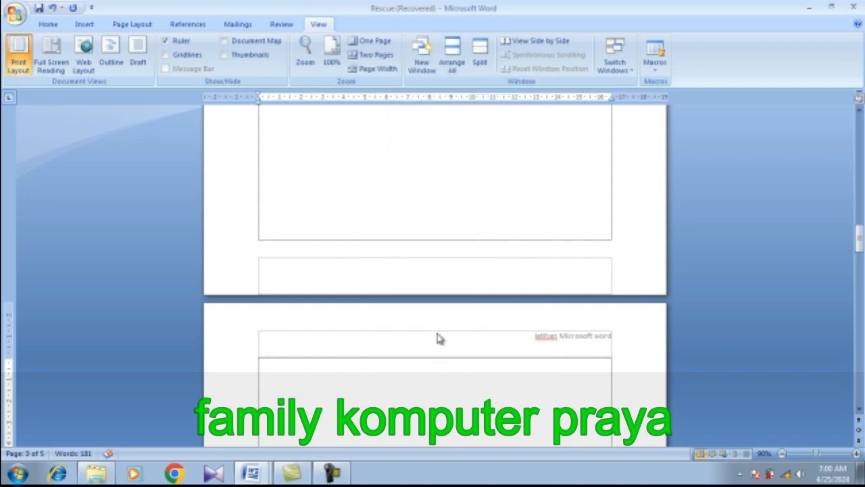
Scroll back up to the Bahasan heading on page 2 and return to the Home ribbon
scroll(363, 253, up, 10)
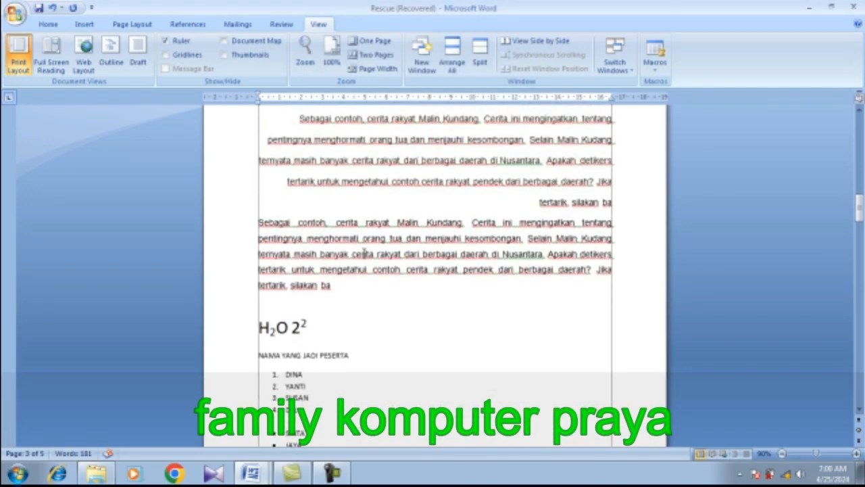
scroll(363, 252, up, 4)
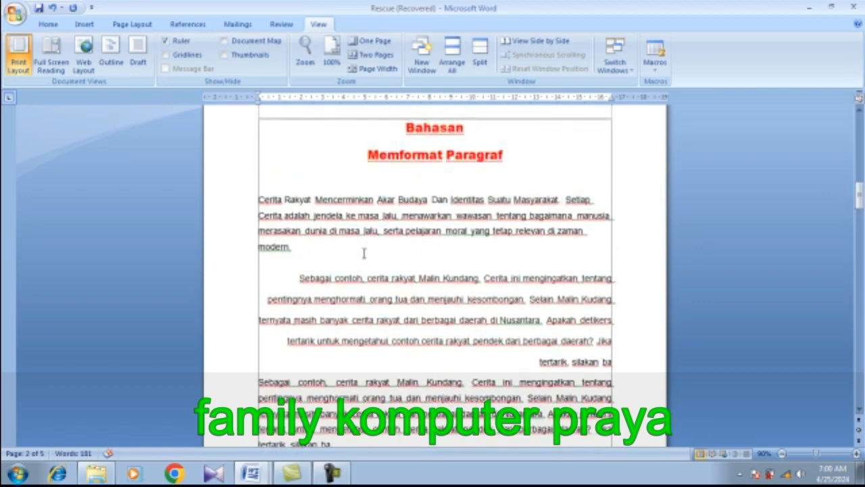
scroll(364, 252, up, 2)
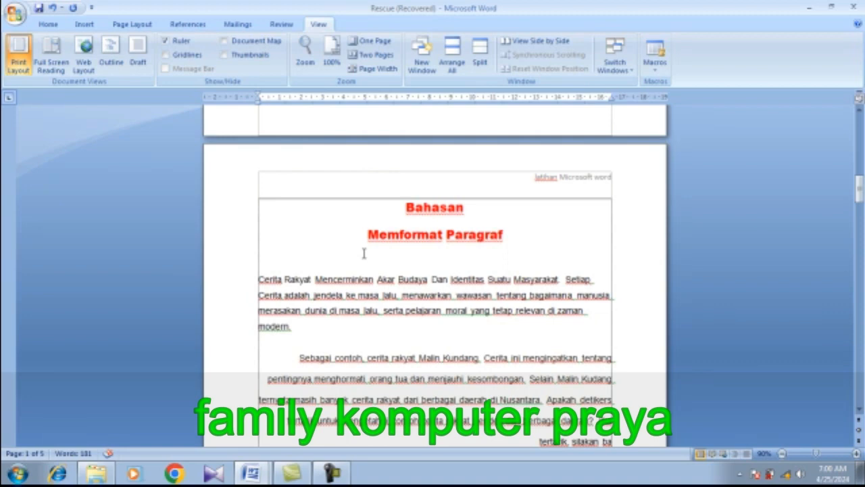
scroll(363, 252, down, 15)
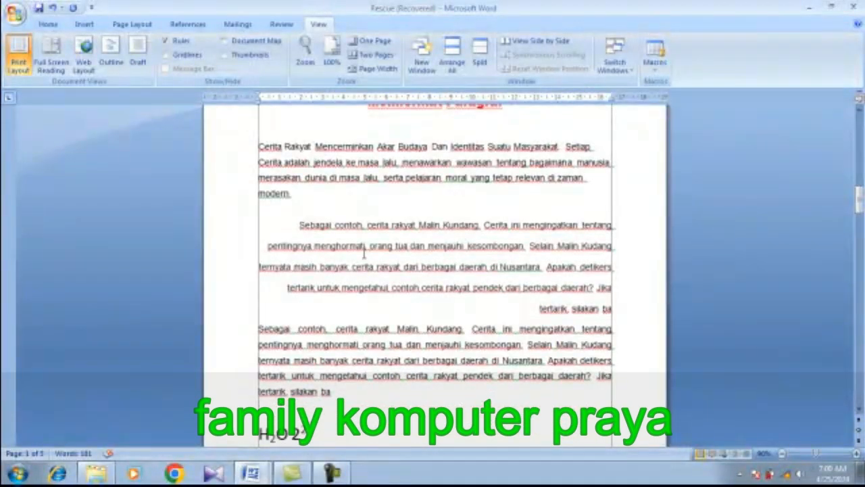
scroll(343, 234, down, 3)
scroll(343, 235, up, 8)
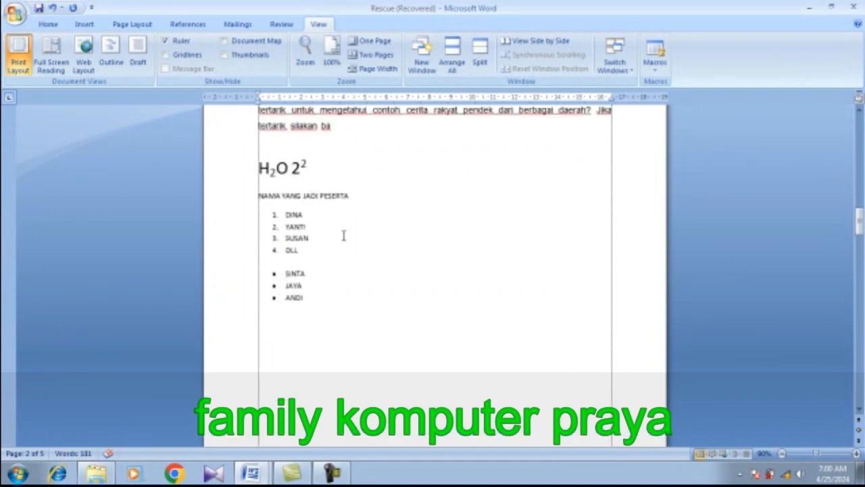
scroll(344, 235, up, 5)
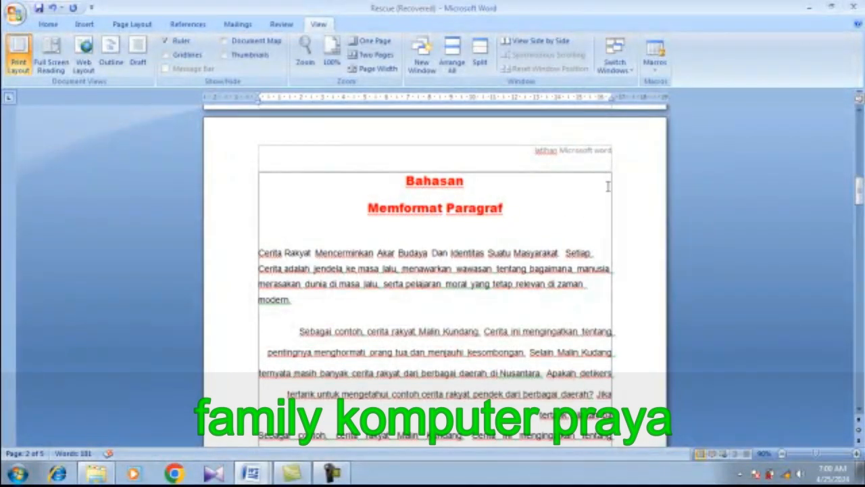
scroll(317, 189, up, 1)
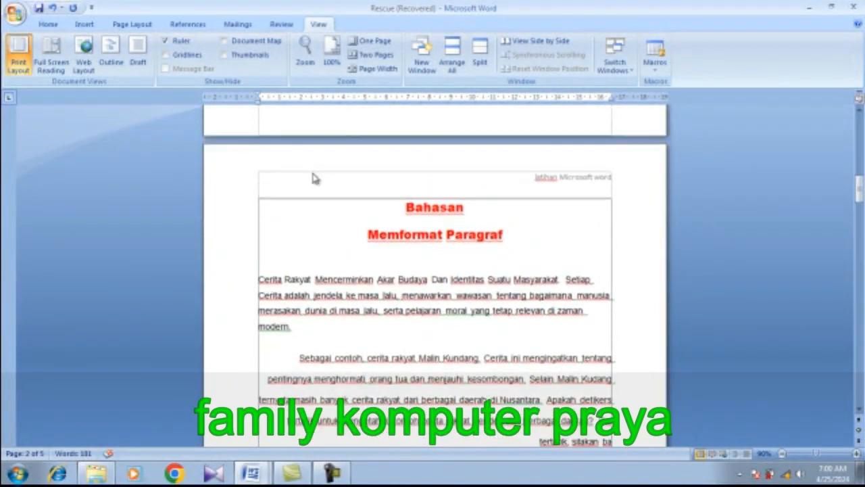
scroll(291, 203, down, 3)
scroll(322, 345, down, 8)
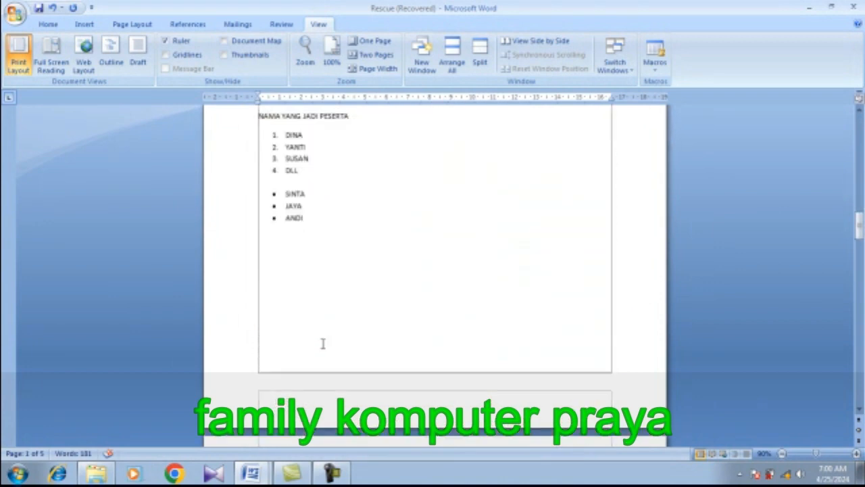
scroll(272, 311, up, 3)
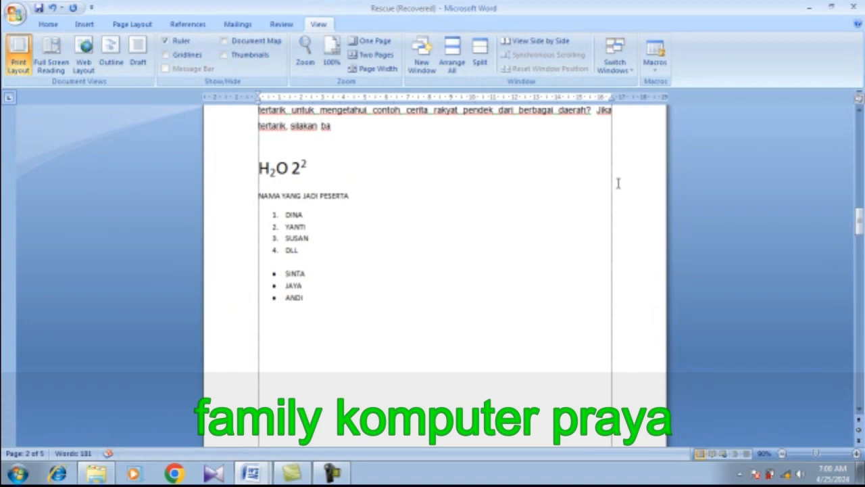
scroll(480, 203, up, 5)
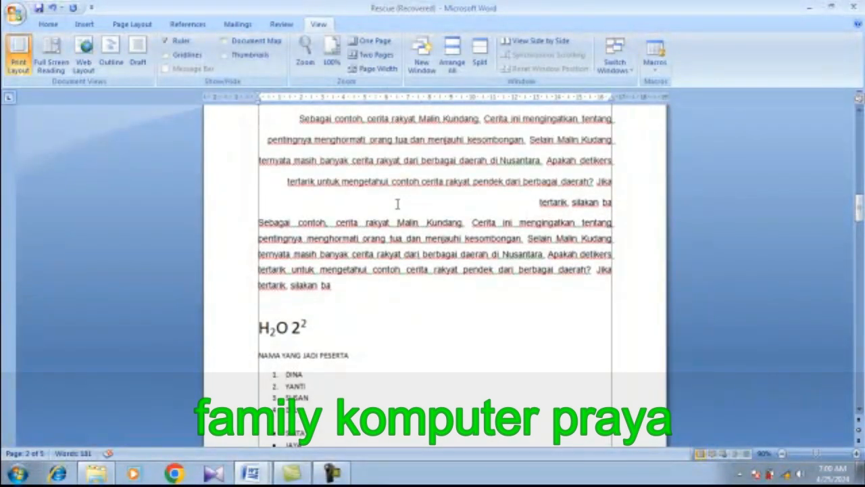
scroll(398, 204, up, 5)
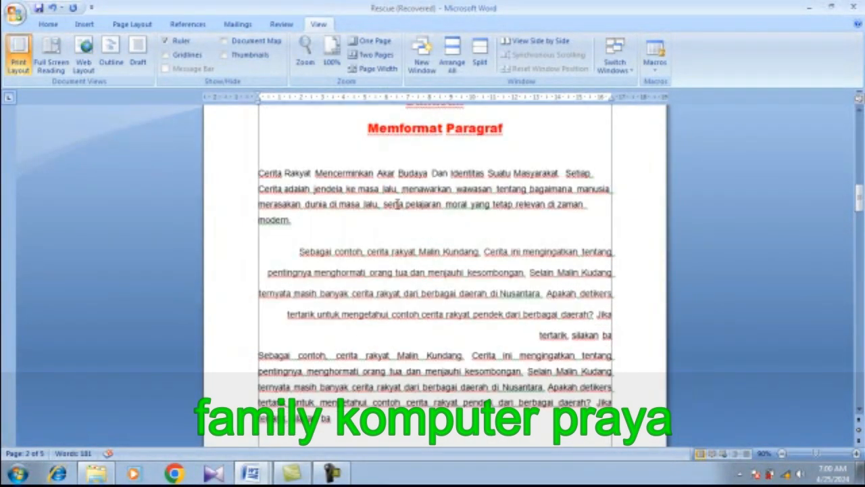
scroll(379, 198, up, 2)
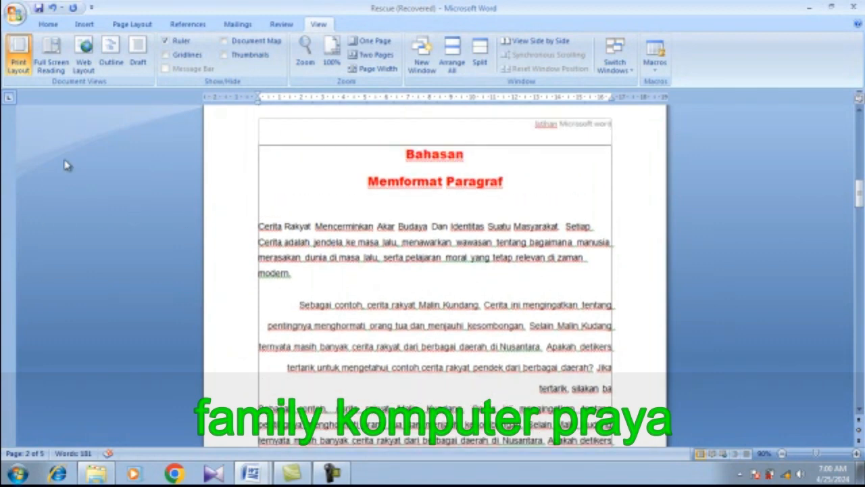
click(54, 25)
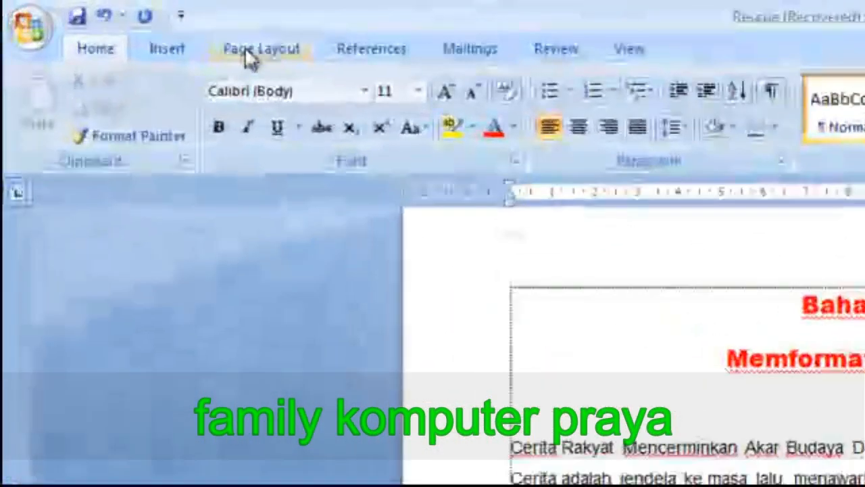
Bring up Page Setup via Page Layout > Margins > Custom Margins
click(153, 36)
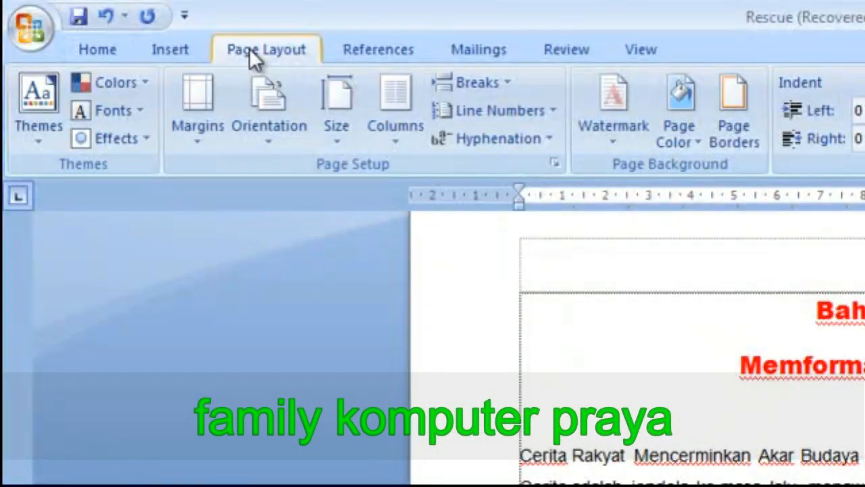
click(198, 150)
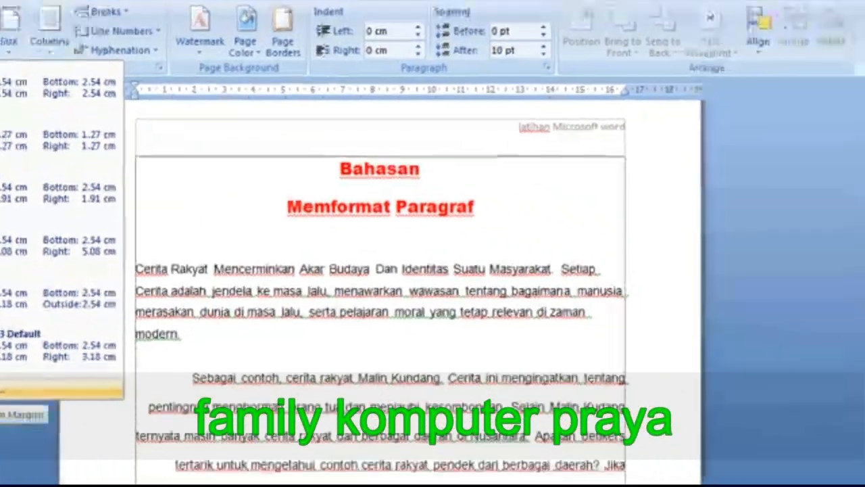
click(23, 414)
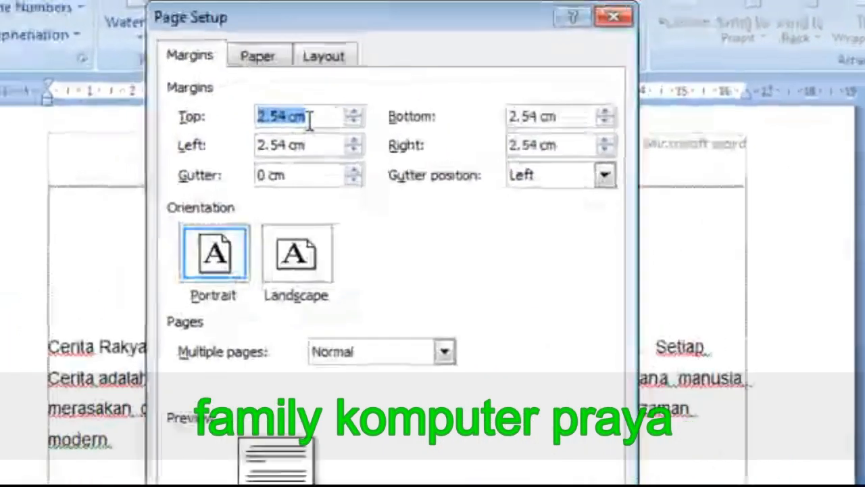
Enter margins of Top 3 cm, Left 3 cm, Bottom 4 cm and Right 4 cm
click(195, 85)
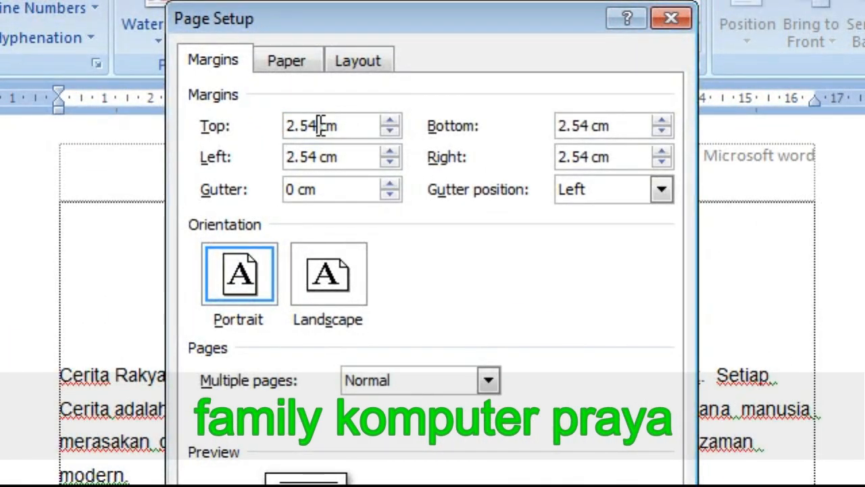
drag(322, 126, 289, 130)
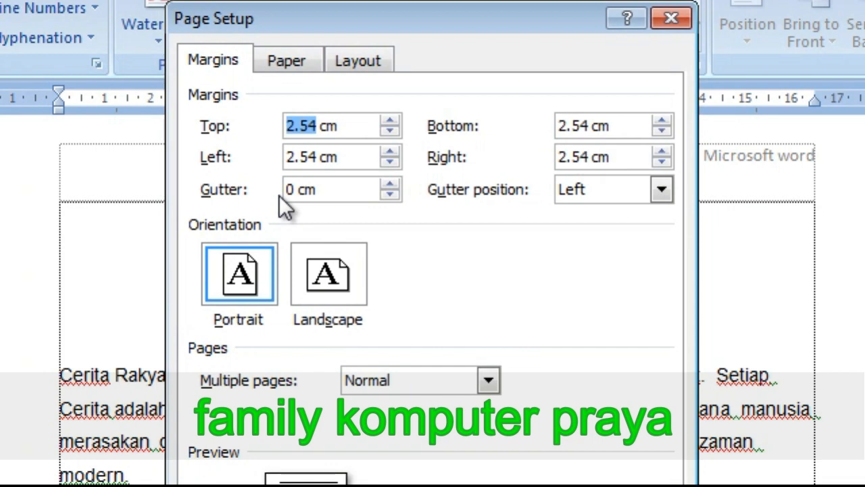
text(3)
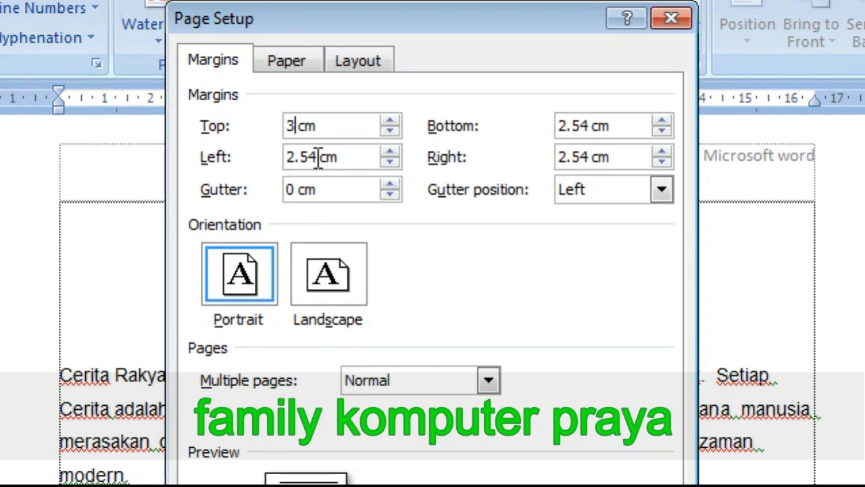
drag(318, 154, 290, 157)
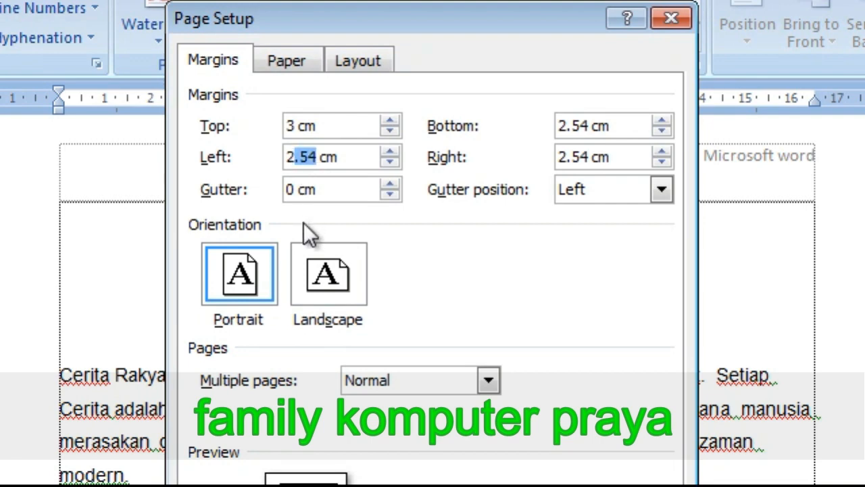
text(3)
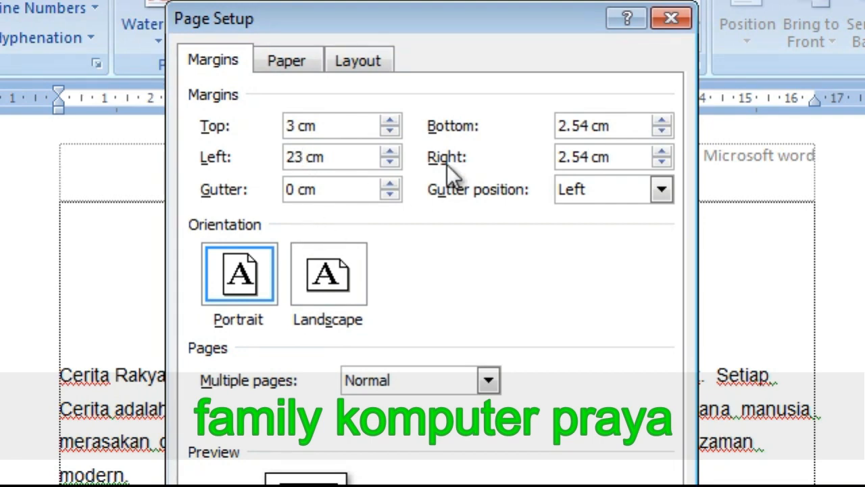
key(BackSpace)
key(BackSpace)
text(3)
drag(589, 127, 549, 130)
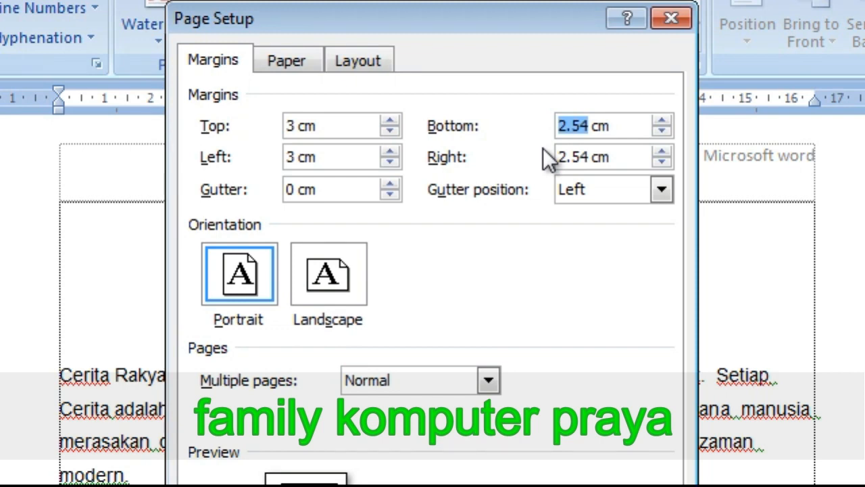
text(4)
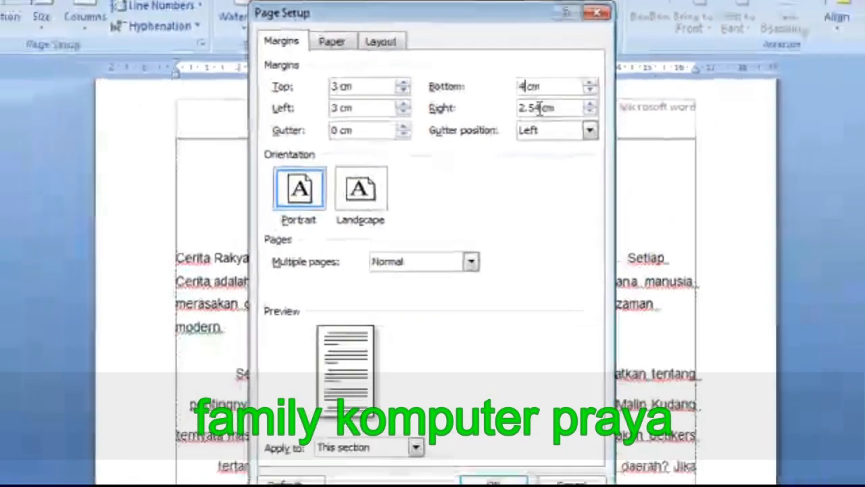
key(Tab)
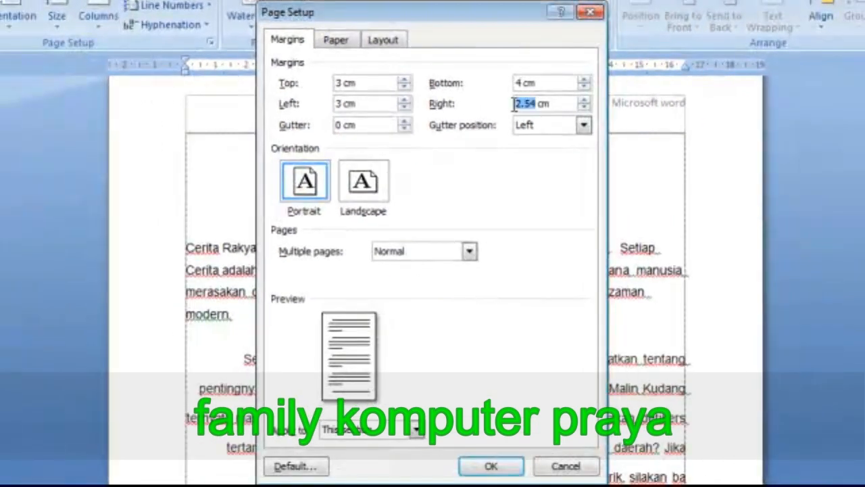
text(4)
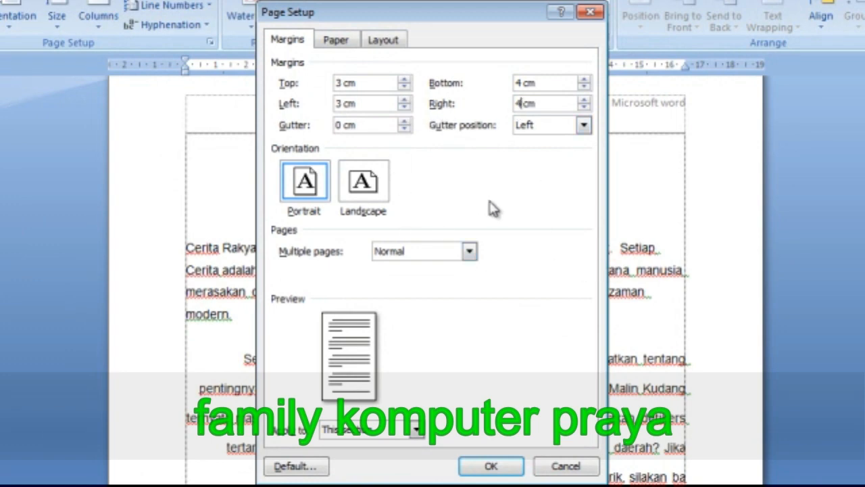
Switch the paper size from Legal to A4 (21 × 29.7 cm) and check the Layout settings
click(335, 41)
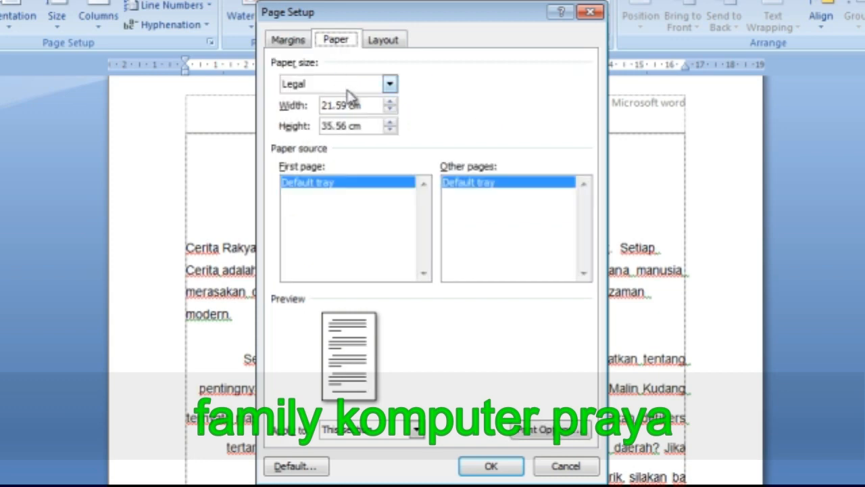
click(350, 84)
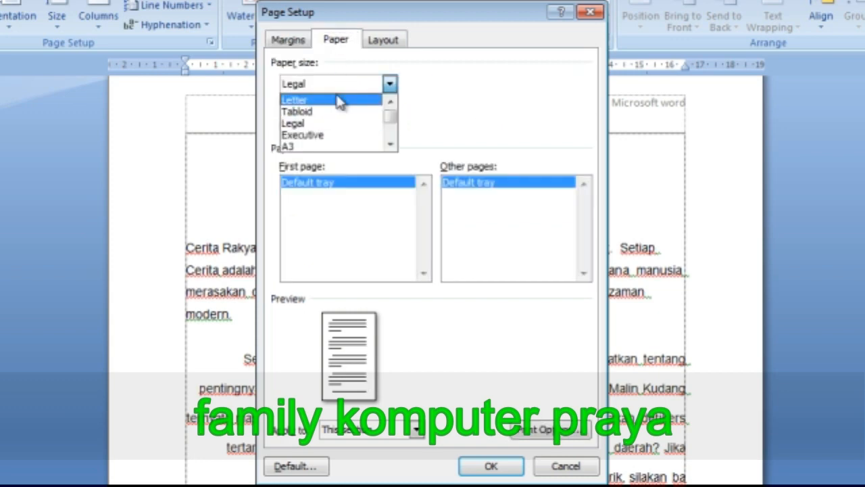
scroll(307, 144, down, 2)
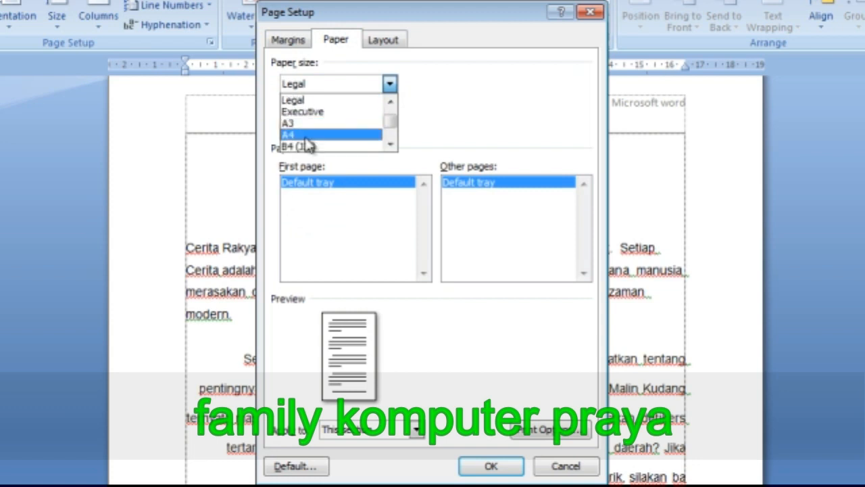
click(306, 138)
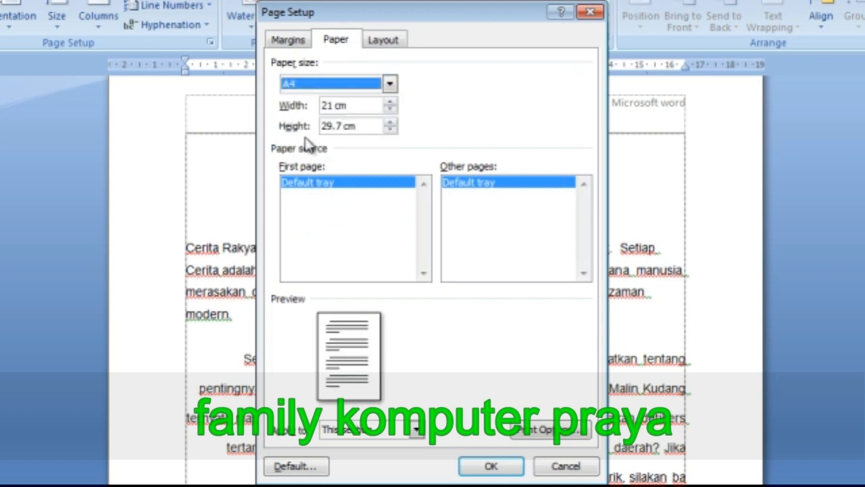
click(382, 40)
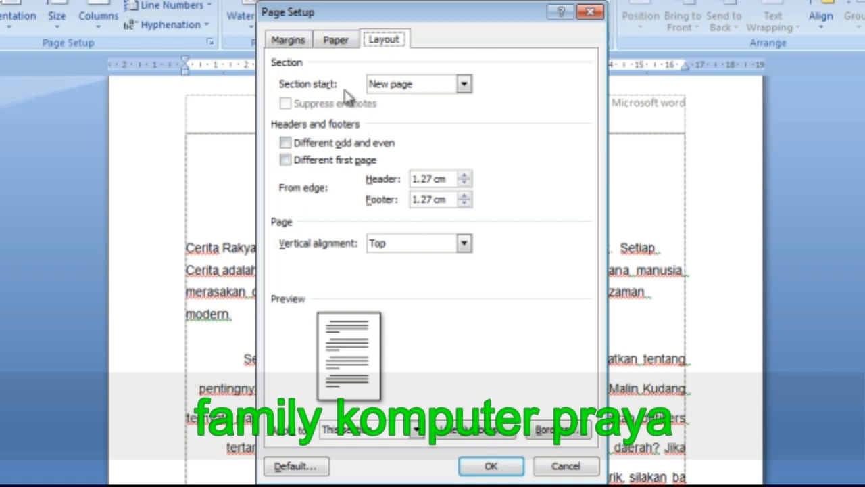
Recheck the 3 cm top/left and 4 cm bottom/right margins, then apply the page setup
click(288, 42)
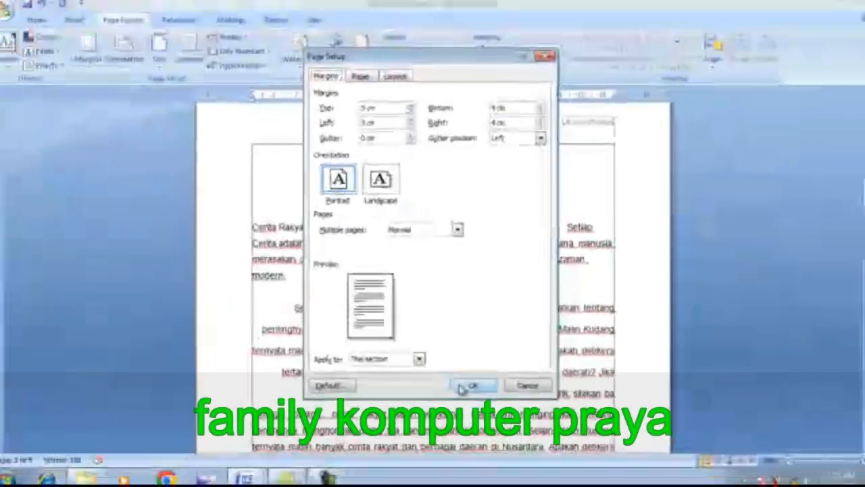
click(462, 382)
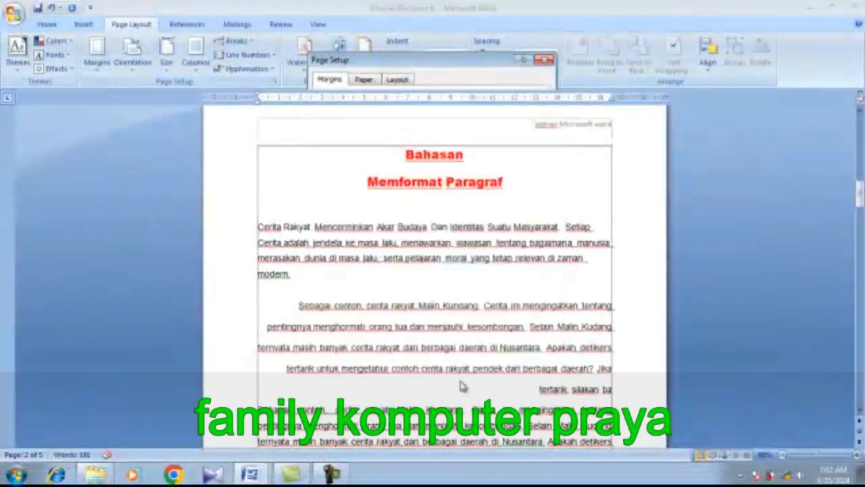
scroll(480, 353, up, 8)
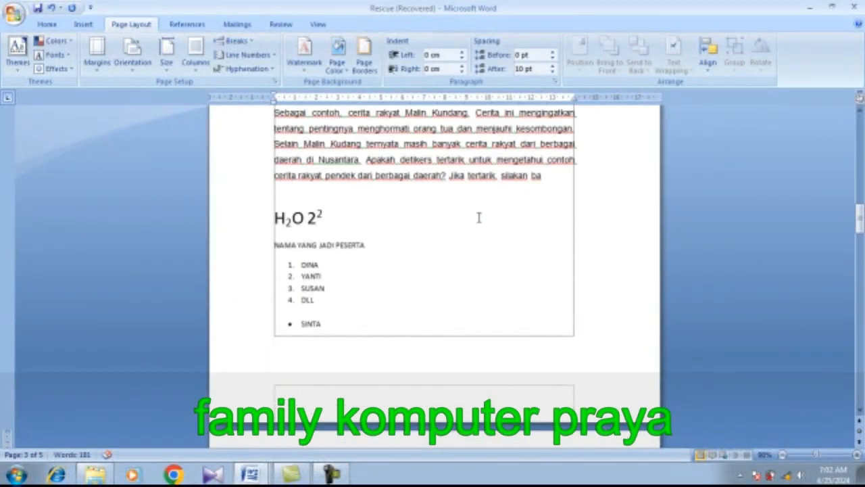
scroll(478, 217, up, 10)
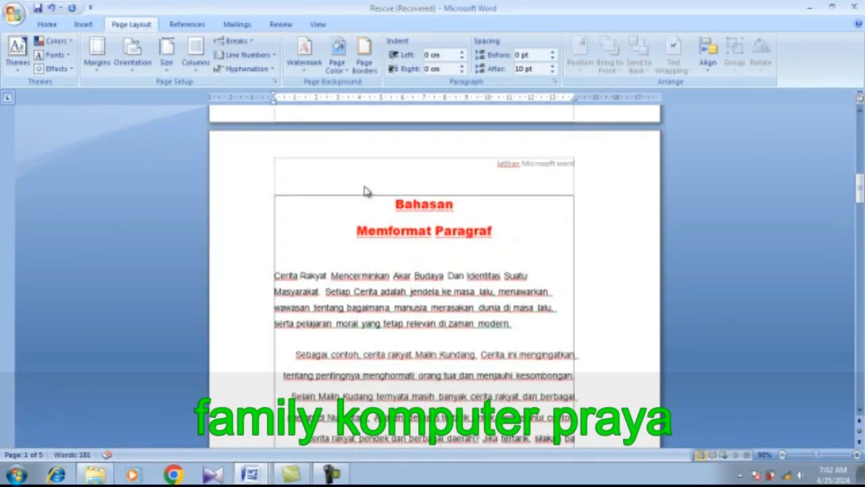
scroll(575, 263, down, 2)
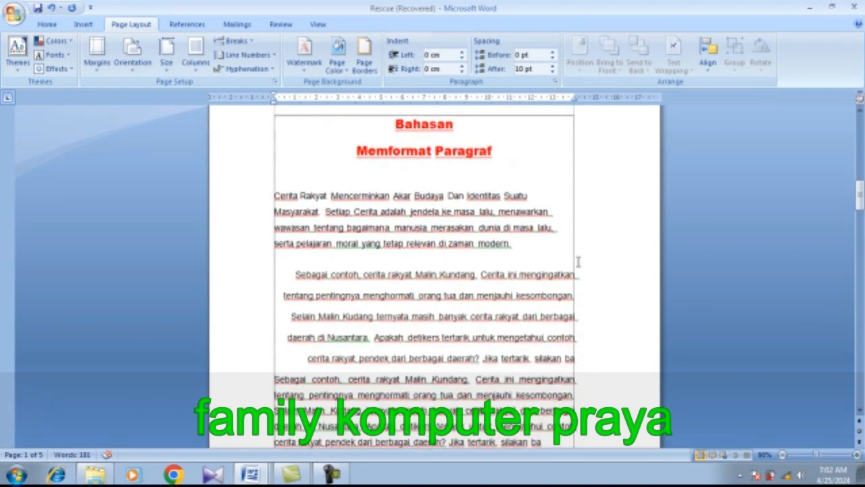
scroll(578, 261, down, 15)
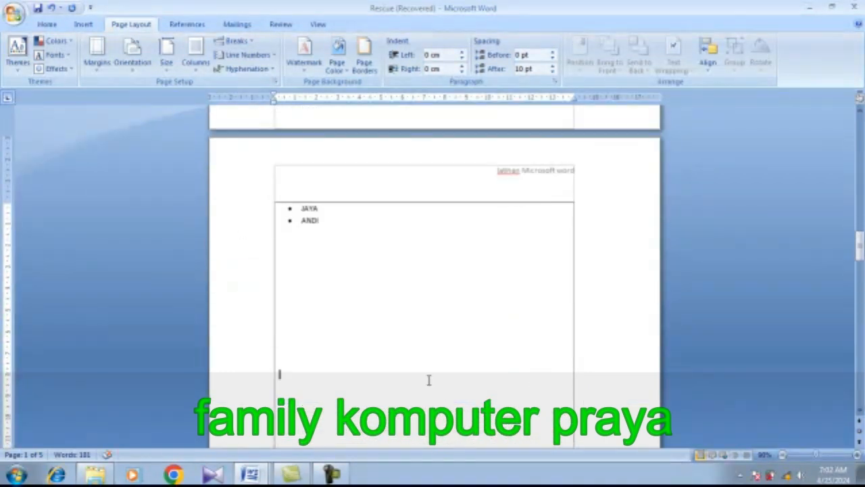
scroll(429, 385, down, 10)
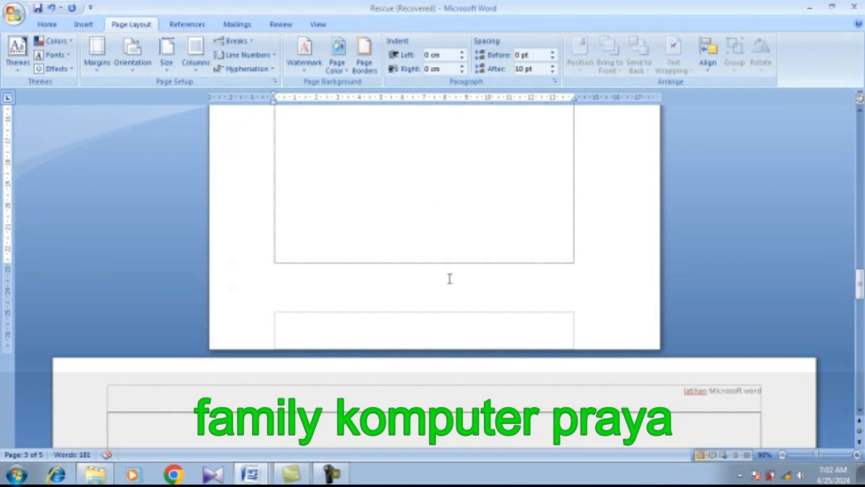
scroll(450, 278, up, 11)
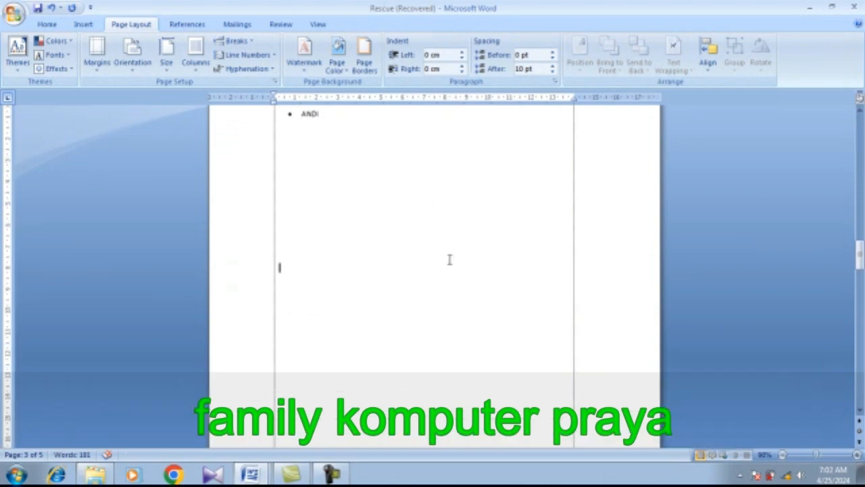
scroll(450, 260, up, 4)
scroll(450, 260, up, 5)
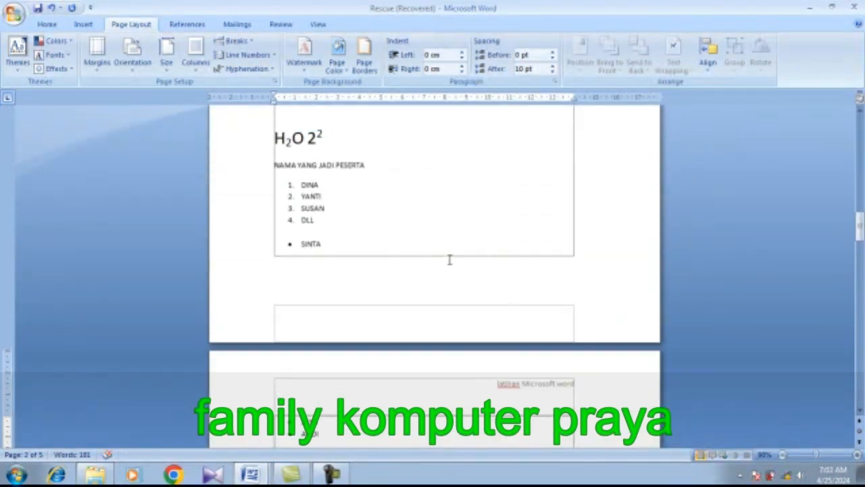
scroll(449, 259, up, 8)
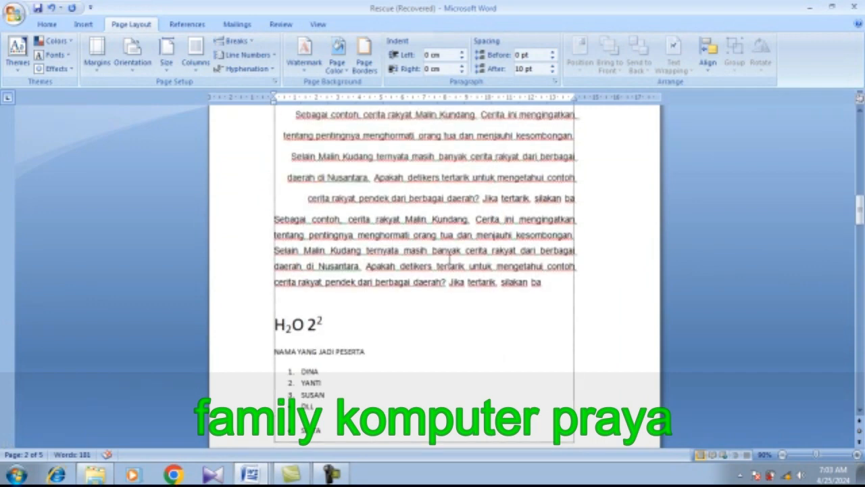
scroll(450, 260, up, 2)
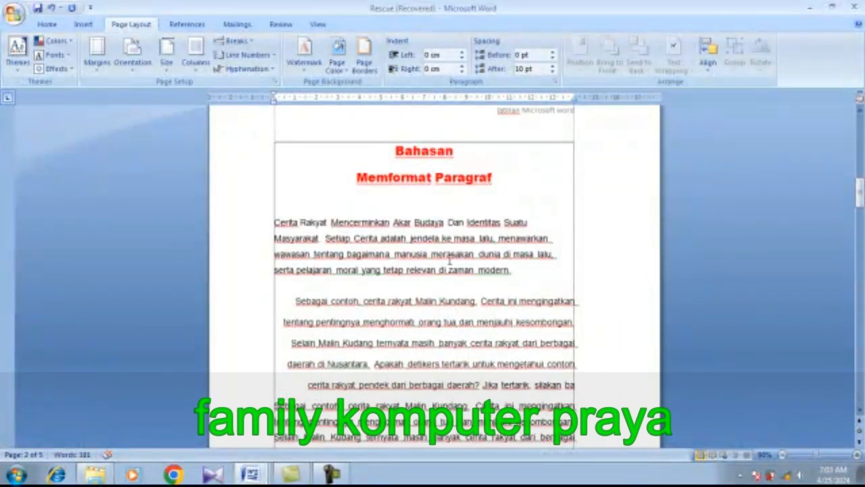
scroll(450, 261, up, 2)
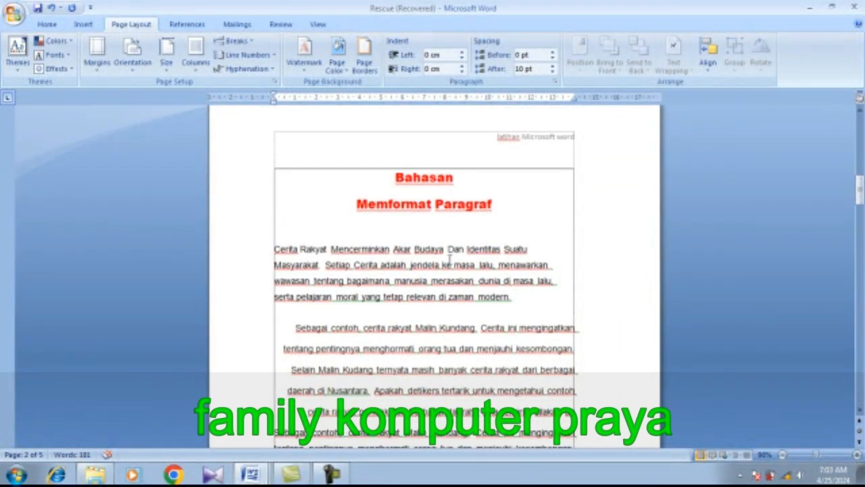
scroll(410, 250, down, 2)
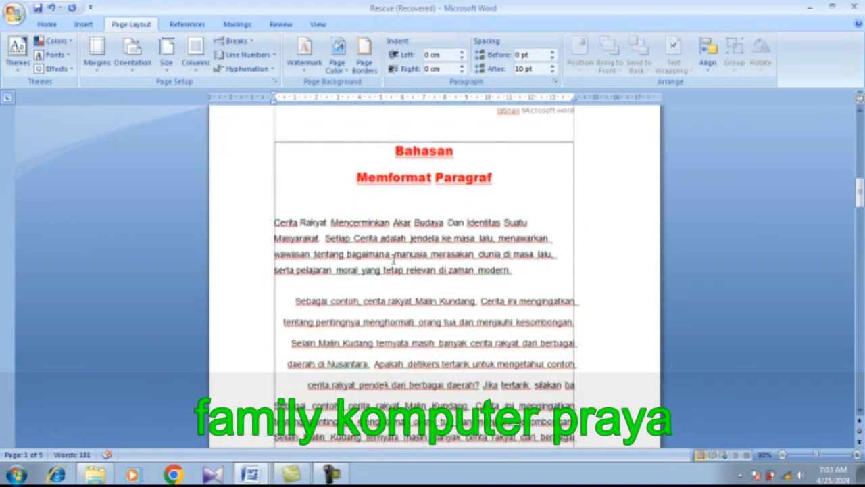
click(98, 64)
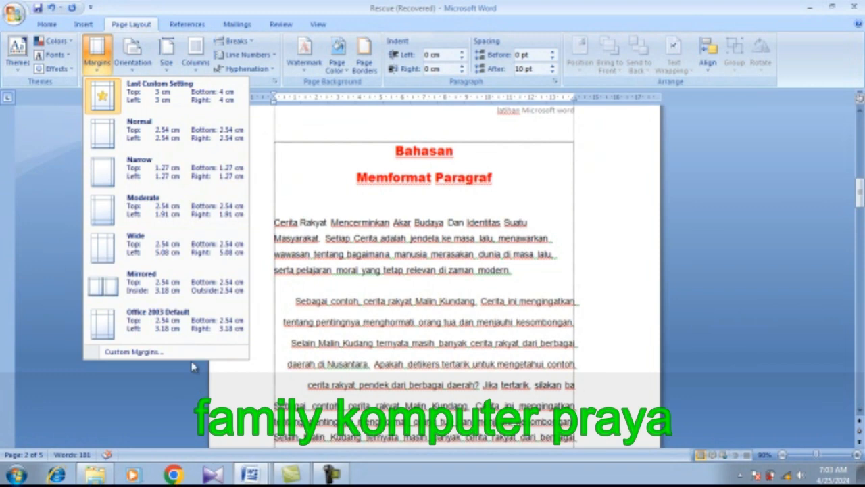
click(505, 250)
scroll(504, 247, down, 4)
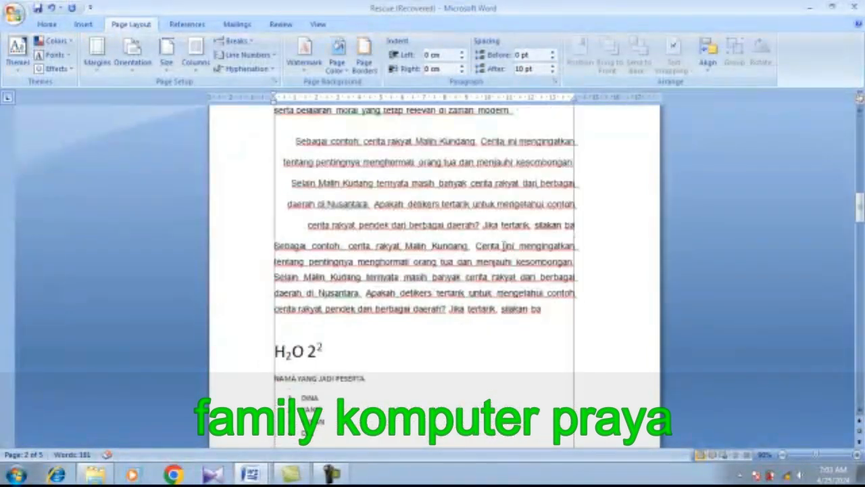
scroll(506, 247, down, 15)
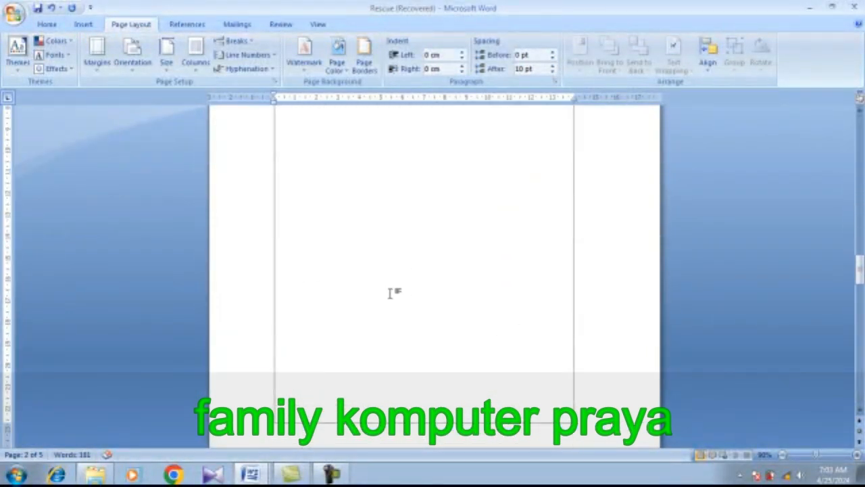
scroll(390, 293, down, 4)
scroll(373, 305, up, 5)
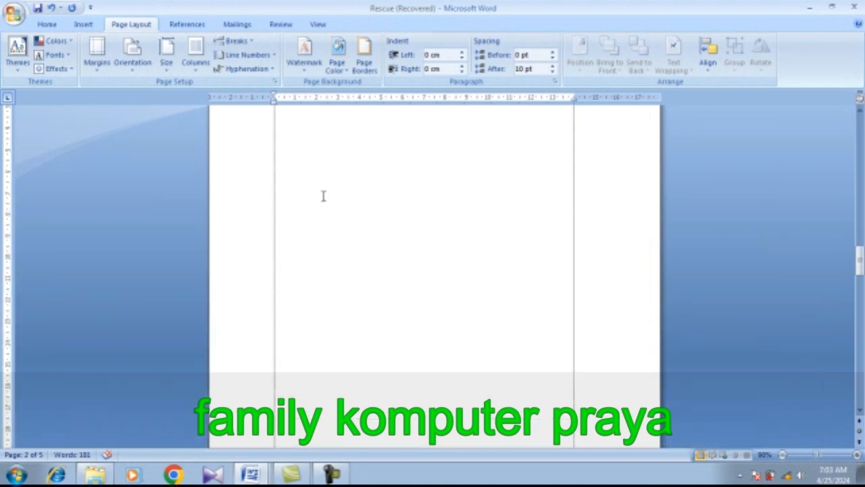
scroll(323, 197, up, 1)
scroll(318, 194, up, 2)
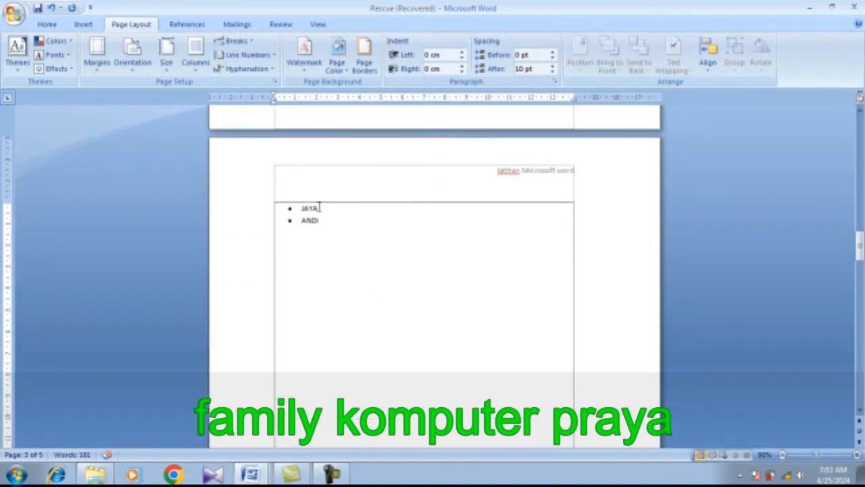
scroll(293, 348, down, 1)
scroll(293, 346, up, 1)
scroll(293, 346, up, 4)
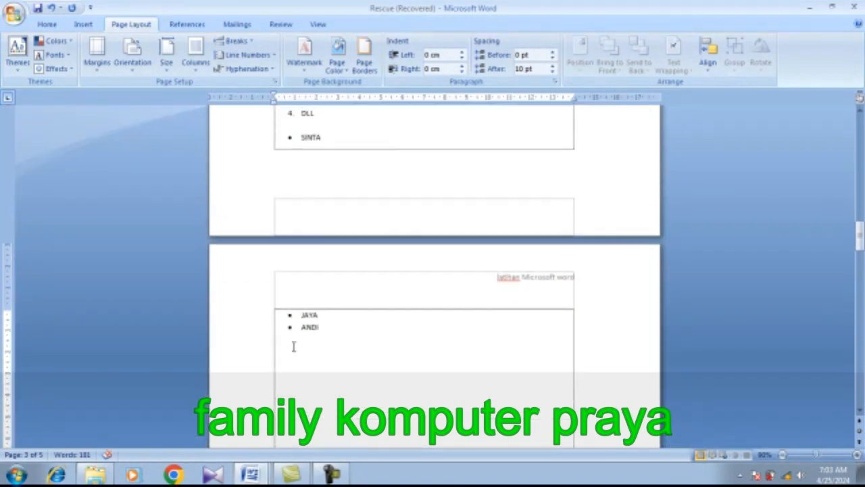
Insert a page break after the JAYA and ANDI list, creating an empty page 4
click(83, 24)
scroll(422, 345, down, 4)
scroll(422, 345, down, 3)
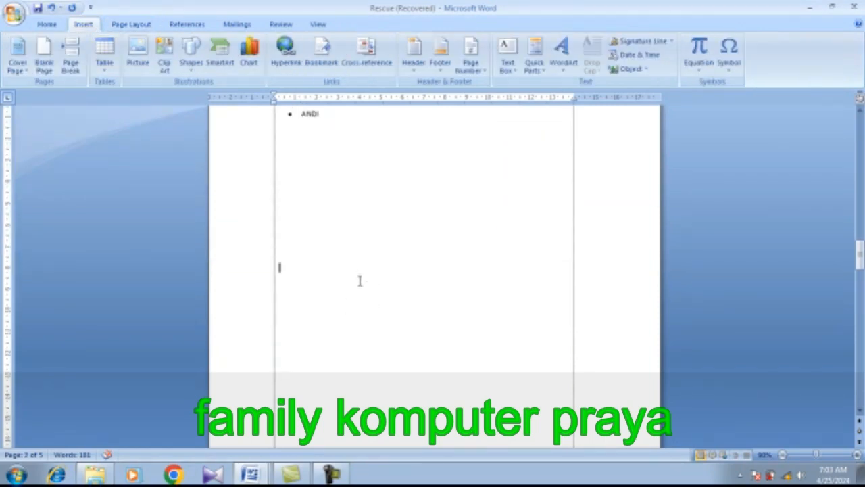
key(ctrl+Return)
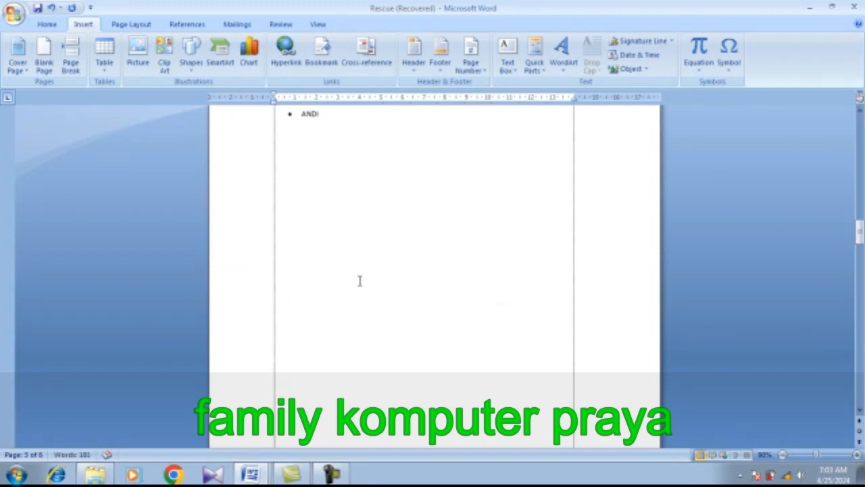
scroll(360, 281, down, 5)
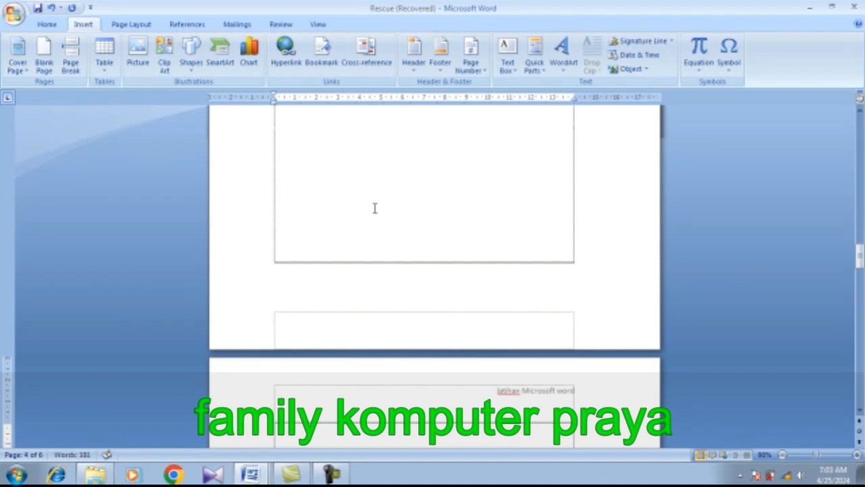
scroll(374, 208, down, 5)
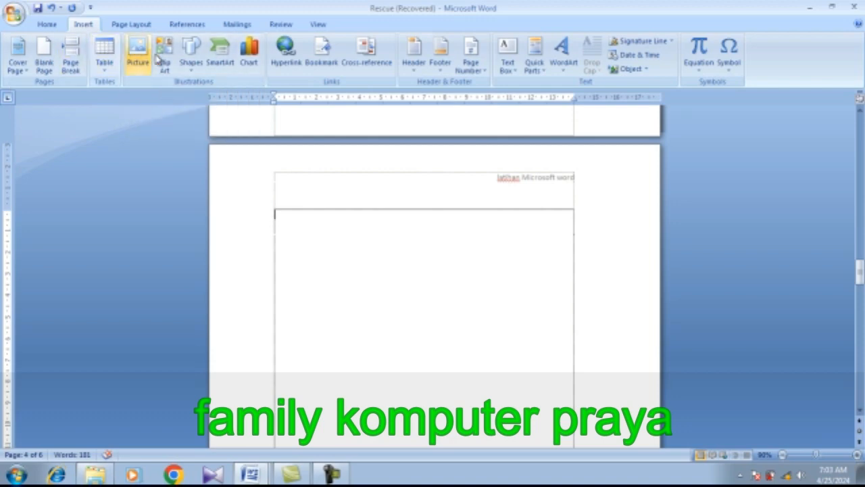
scroll(259, 155, up, 10)
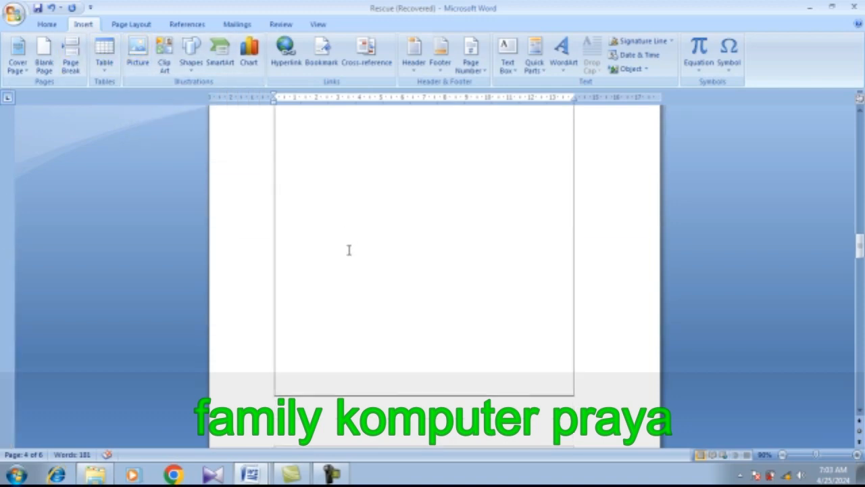
scroll(349, 250, down, 8)
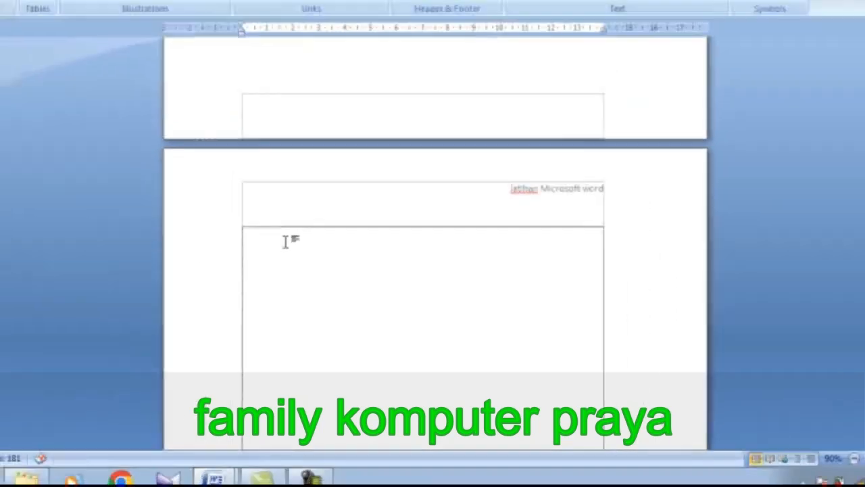
scroll(233, 169, down, 2)
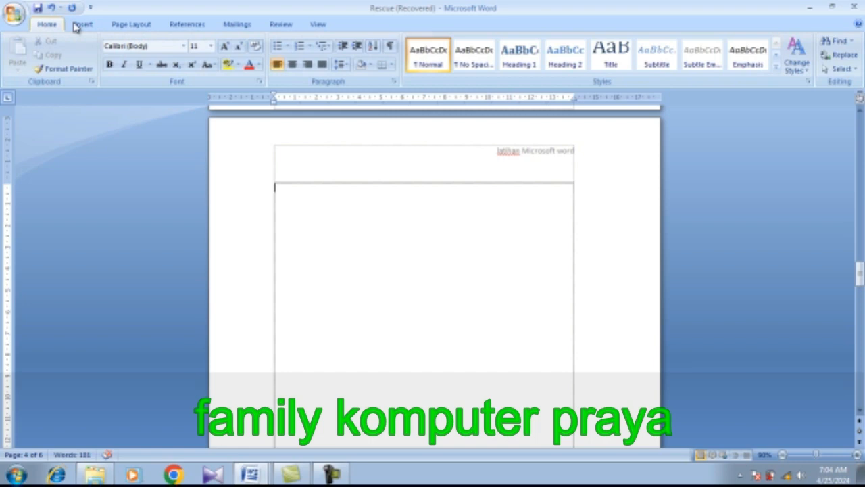
Center the new page's first line and type 'DINAS PENDIDIKAN DAN KEBUDAYAAN', correcting typos
click(292, 63)
scroll(424, 200, down, 1)
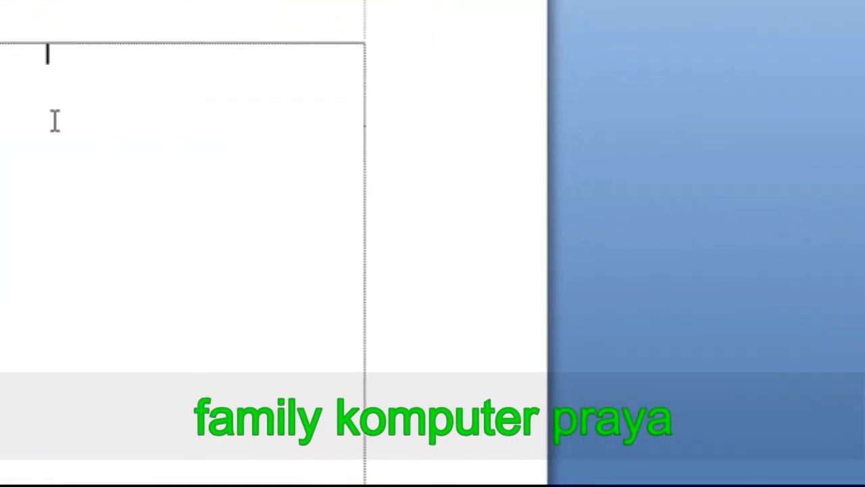
text(do)
key(BackSpace)
key(BackSpace)
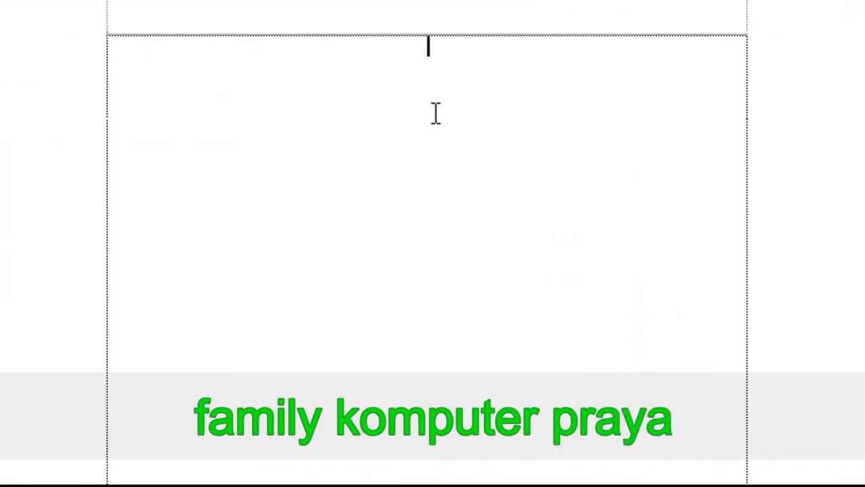
text(DINAS K)
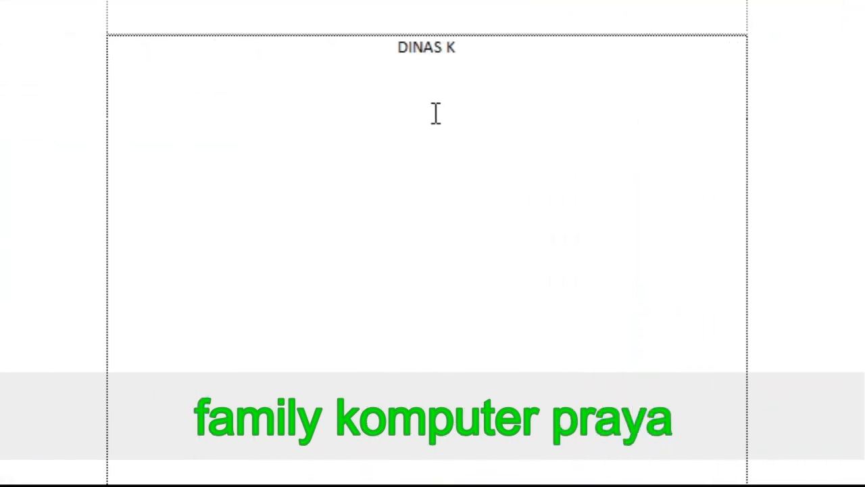
key(BackSpace)
text(PENDI)
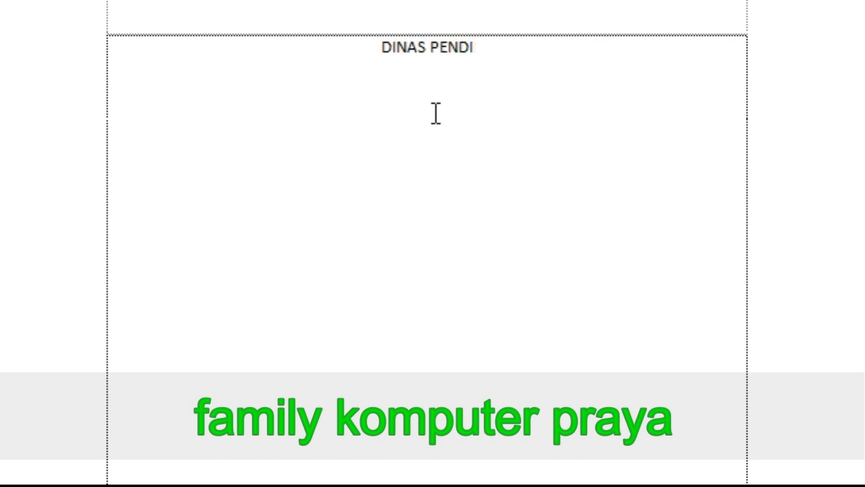
text(DIKAN DAN JE)
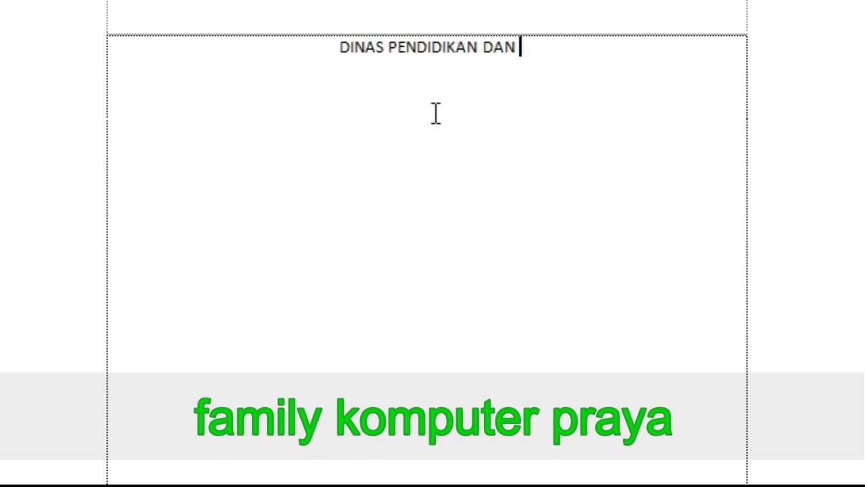
key(BackSpace)
key(BackSpace)
text(KEBUDAYAAN)
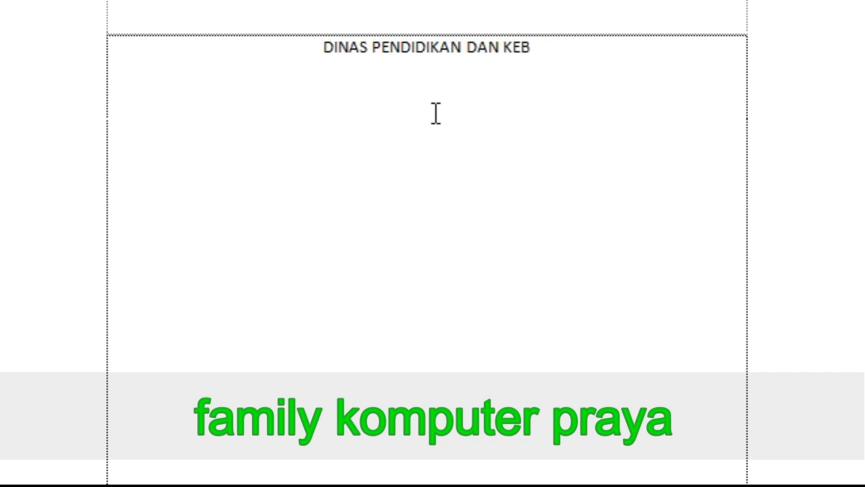
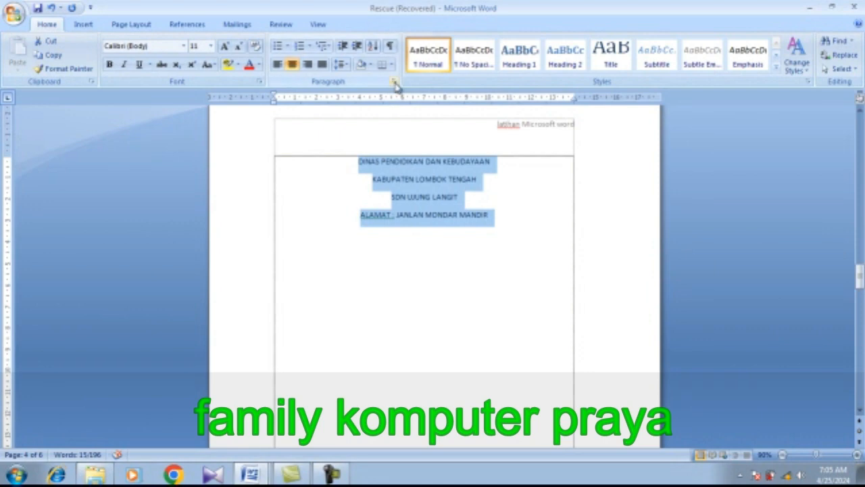
Reduce the heading lines' paragraph Spacing After to 0 pt so they sit close together
click(395, 82)
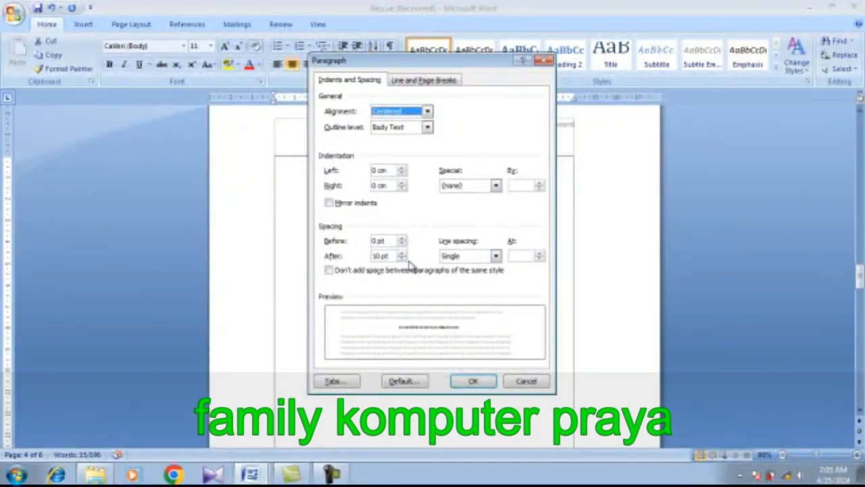
click(401, 258)
click(402, 259)
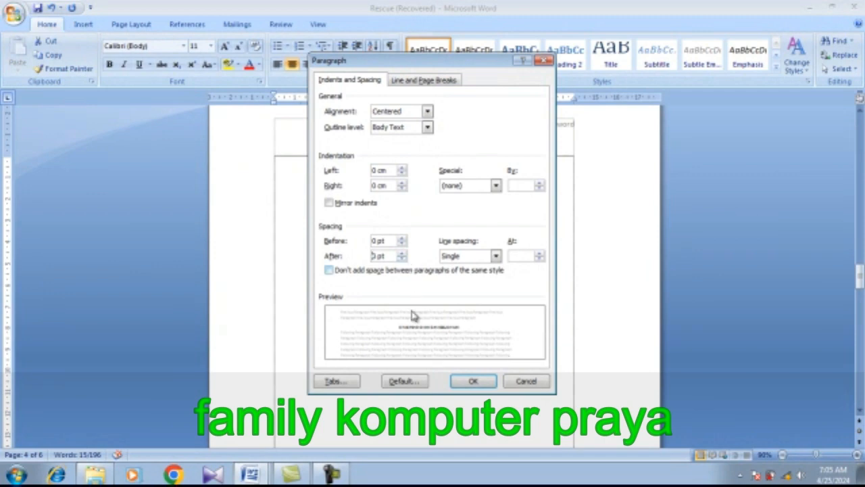
click(473, 383)
click(448, 216)
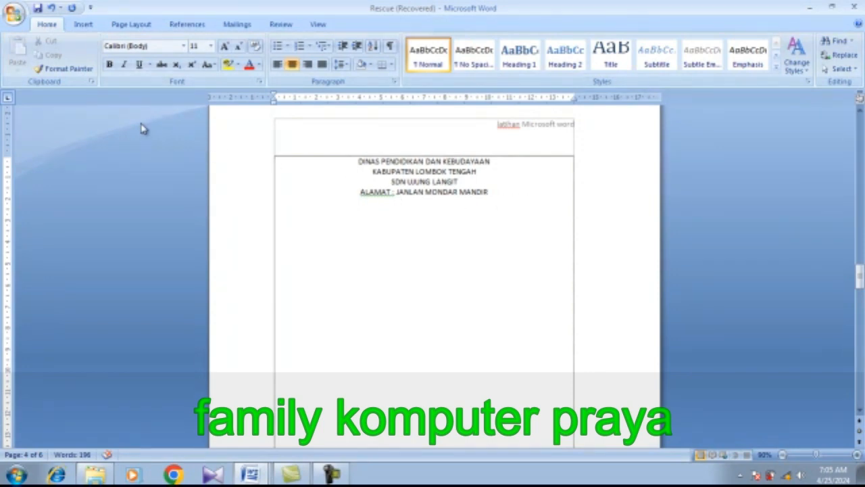
Apply a thick 3 pt border to the blank line below the address
click(392, 65)
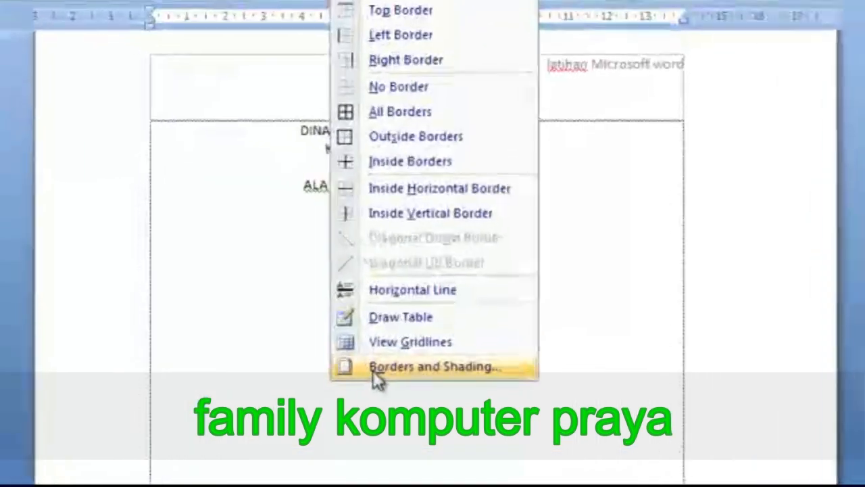
click(395, 297)
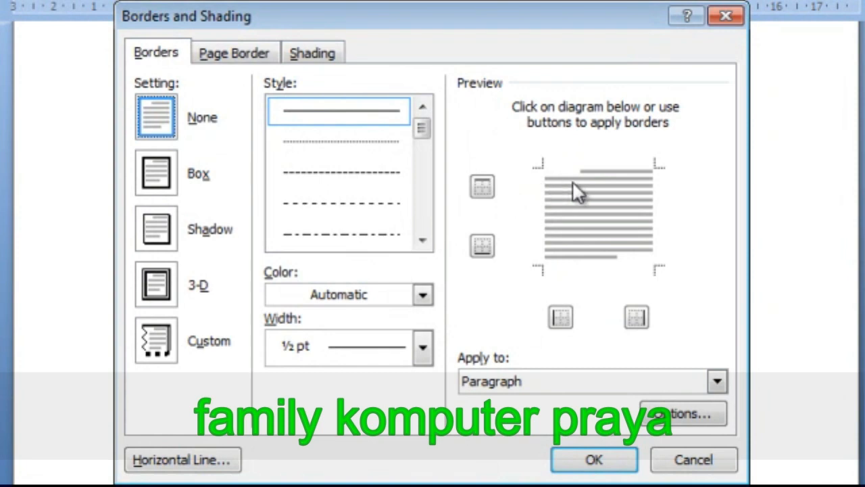
drag(419, 130, 419, 179)
click(365, 160)
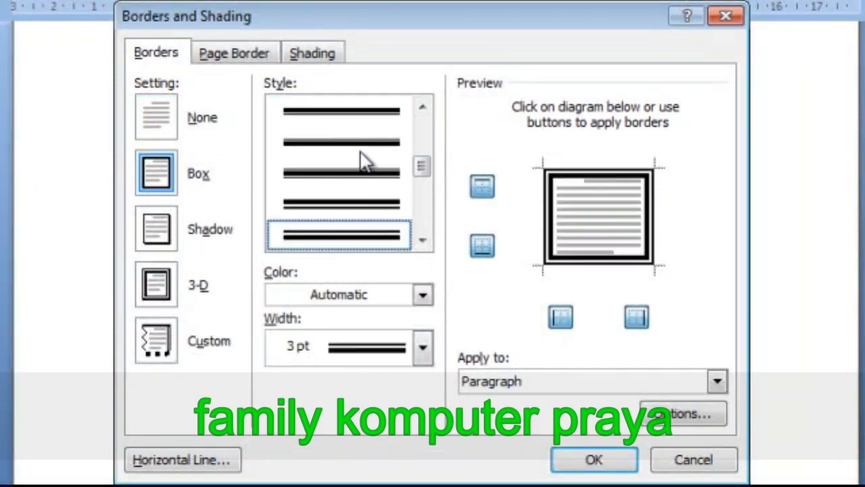
click(491, 248)
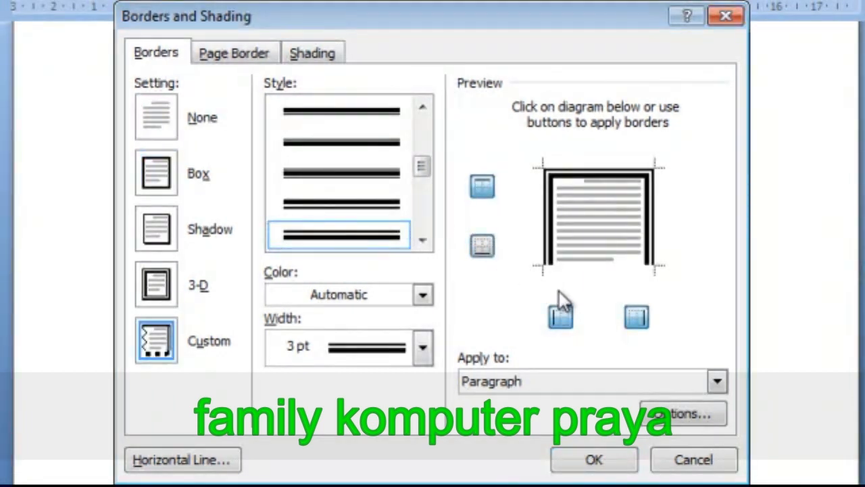
click(561, 317)
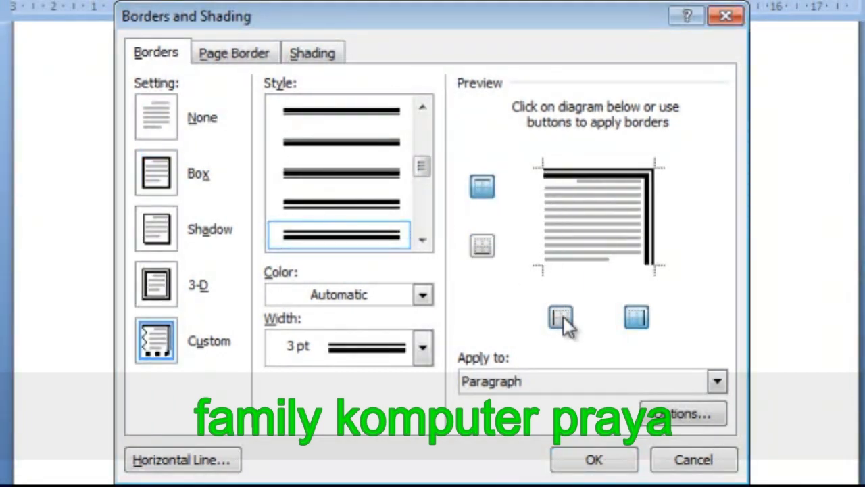
click(636, 323)
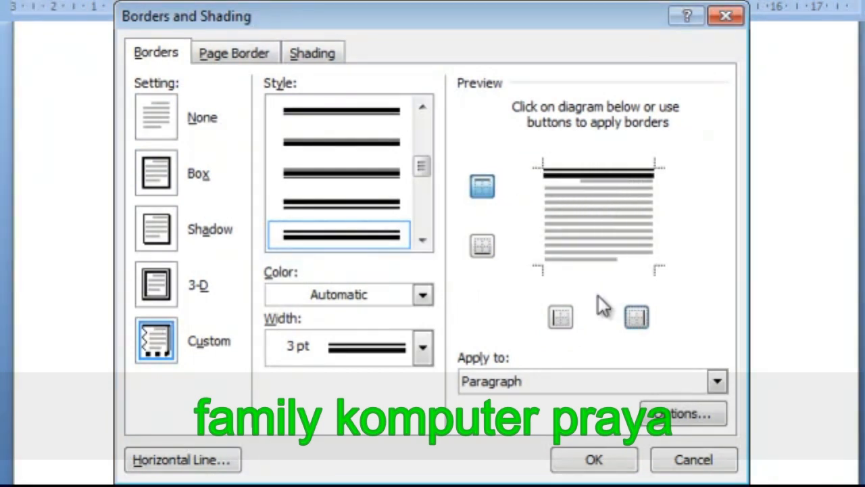
click(617, 461)
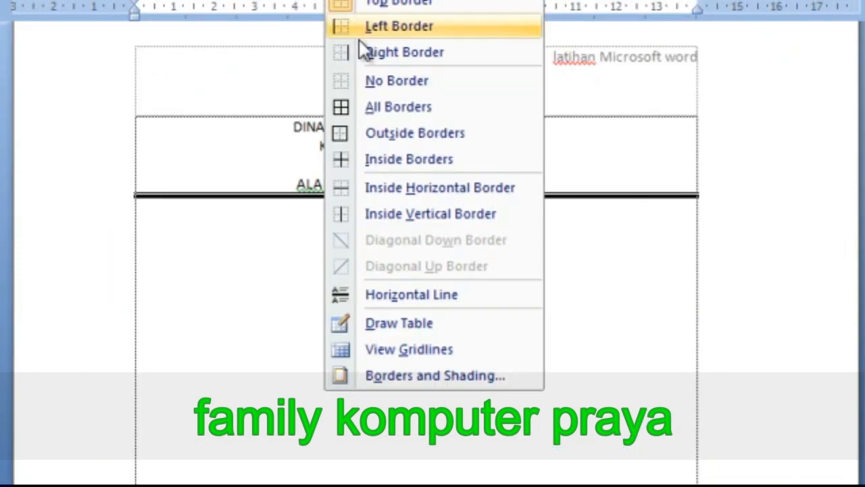
Add back the bottom, left and right edges so the 3 pt border forms a full box
click(376, 376)
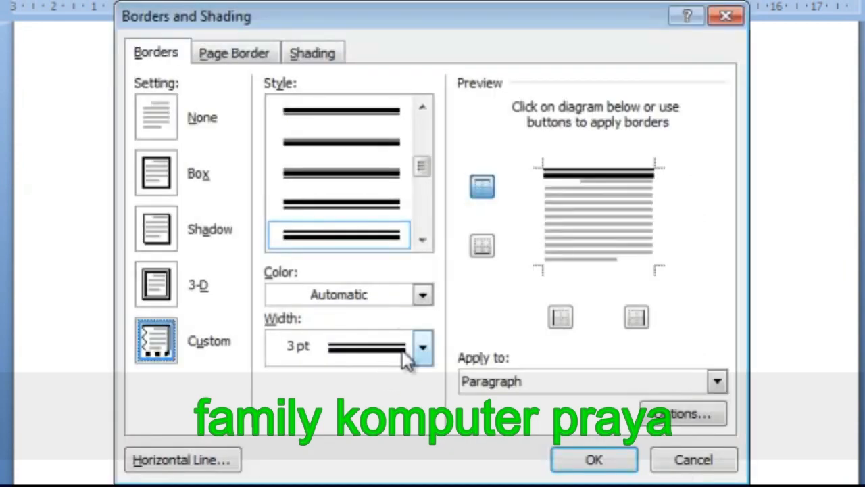
click(484, 247)
click(559, 319)
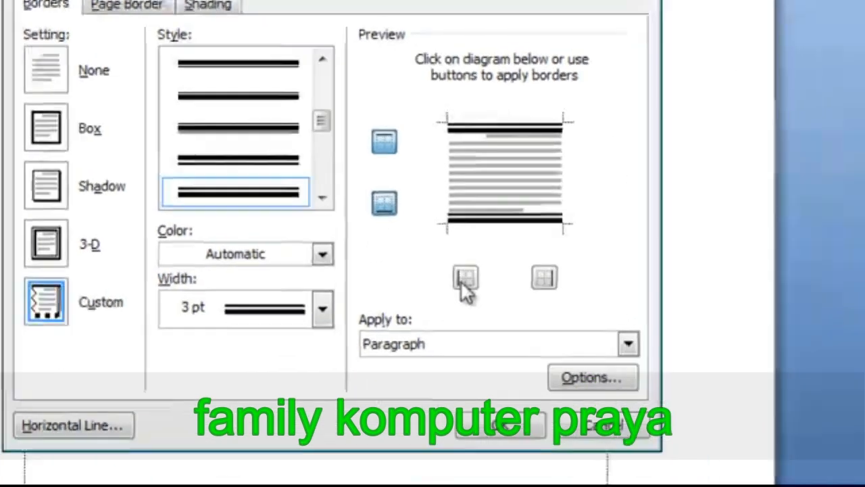
click(628, 319)
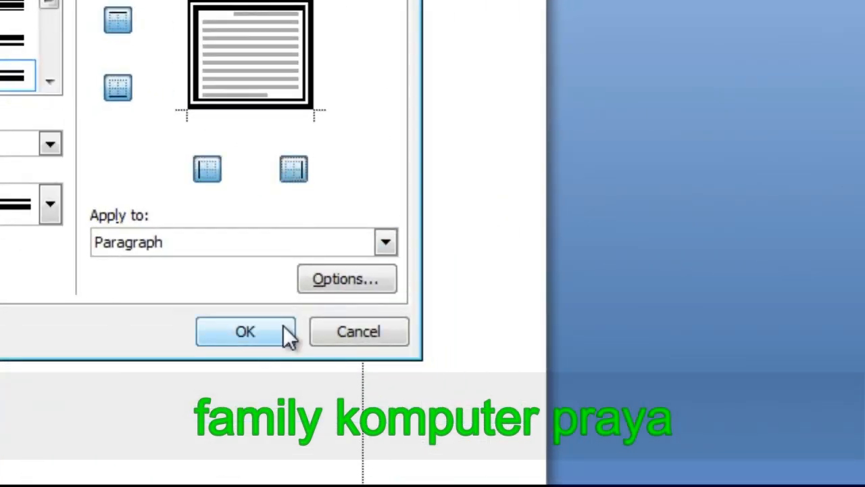
click(283, 328)
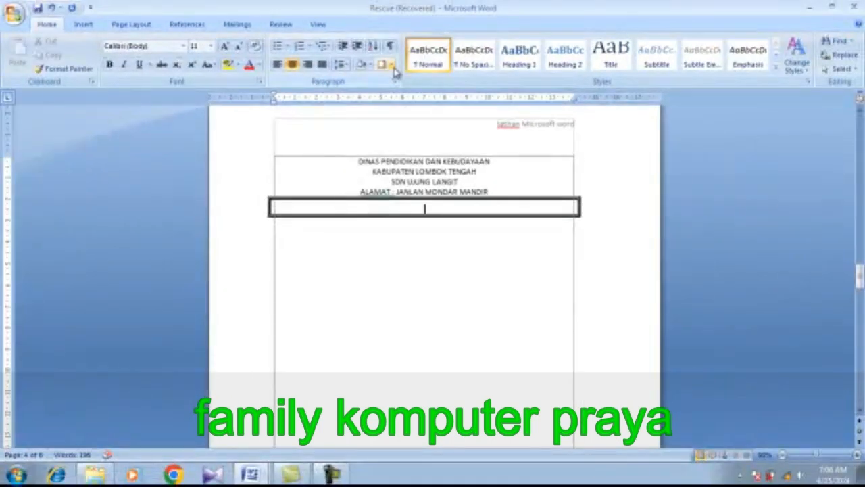
Remove the box's left, right and bottom edges, keeping only the thick 3 pt top rule
click(390, 64)
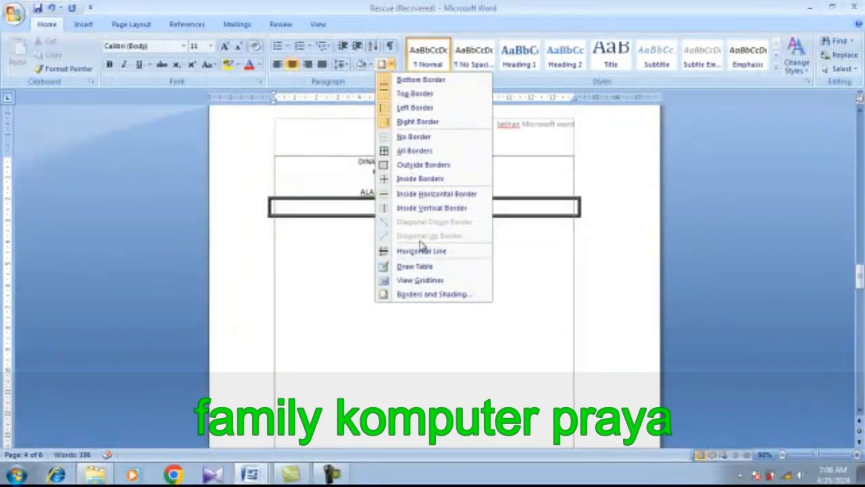
click(426, 294)
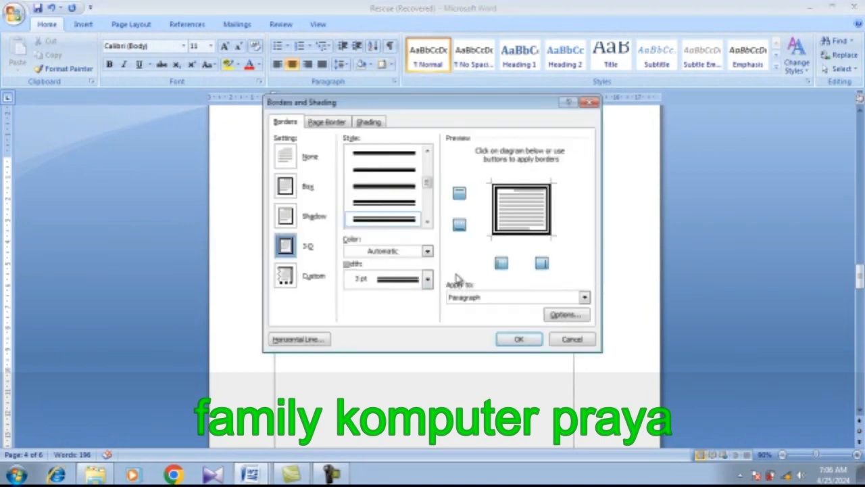
click(501, 263)
click(541, 263)
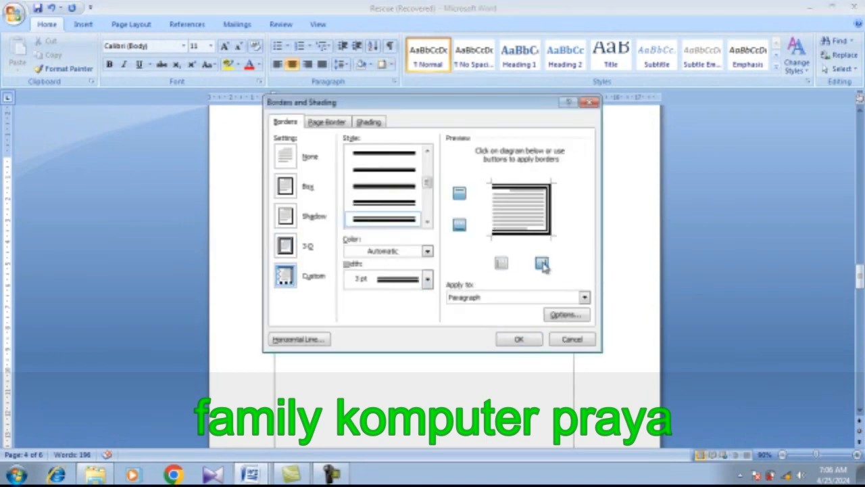
click(460, 226)
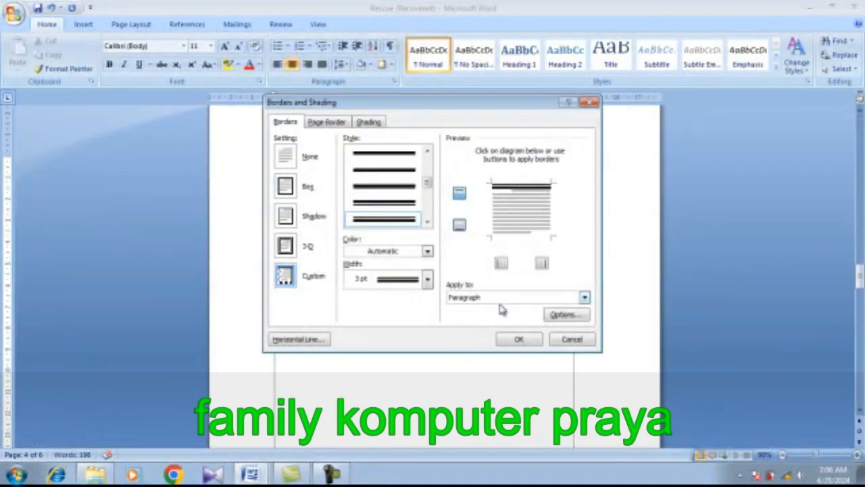
click(516, 338)
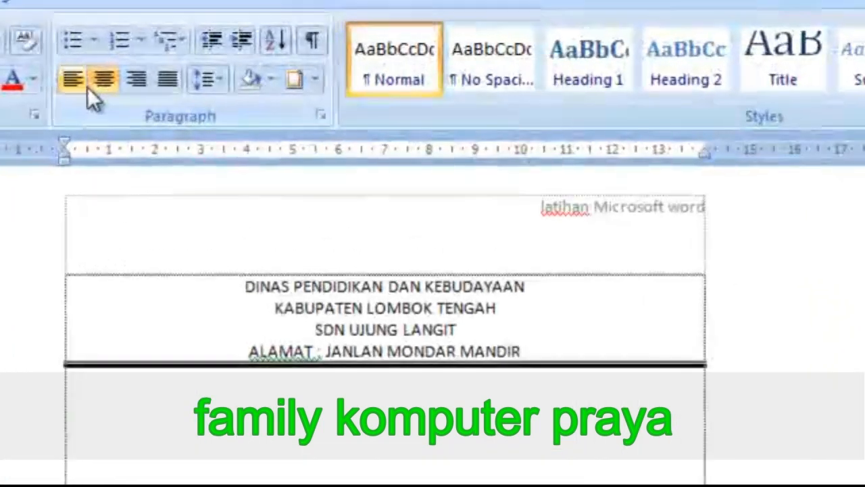
Left-align the line below the rule and insert the Penguins picture from Sample Pictures
click(277, 64)
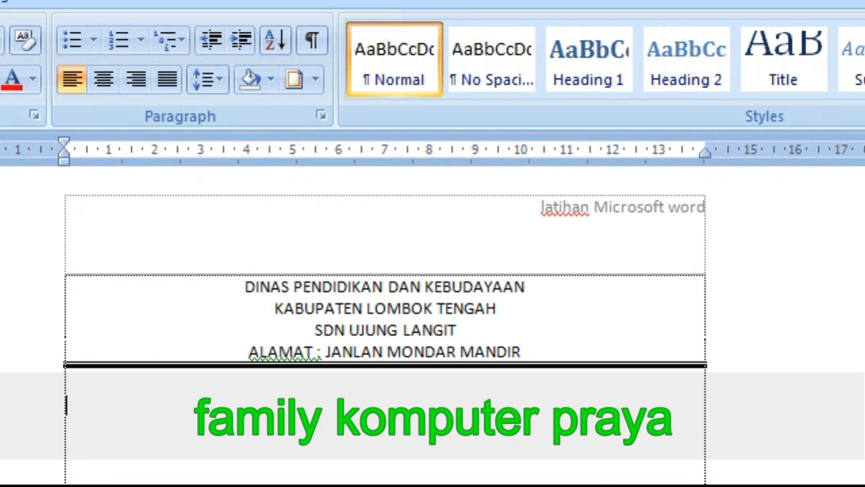
key(alt+n)
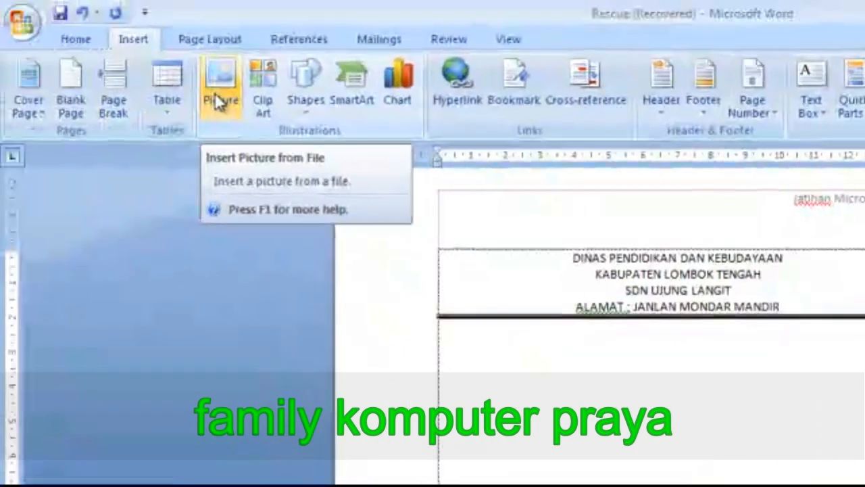
click(218, 98)
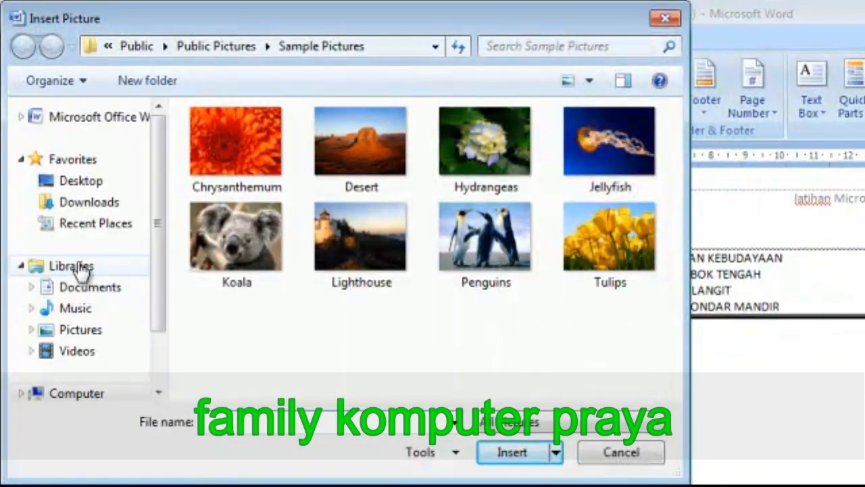
click(85, 399)
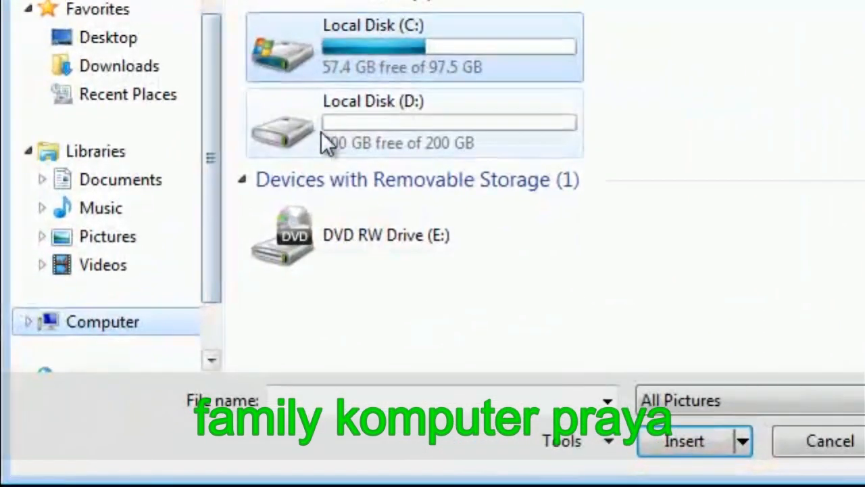
double_click(328, 132)
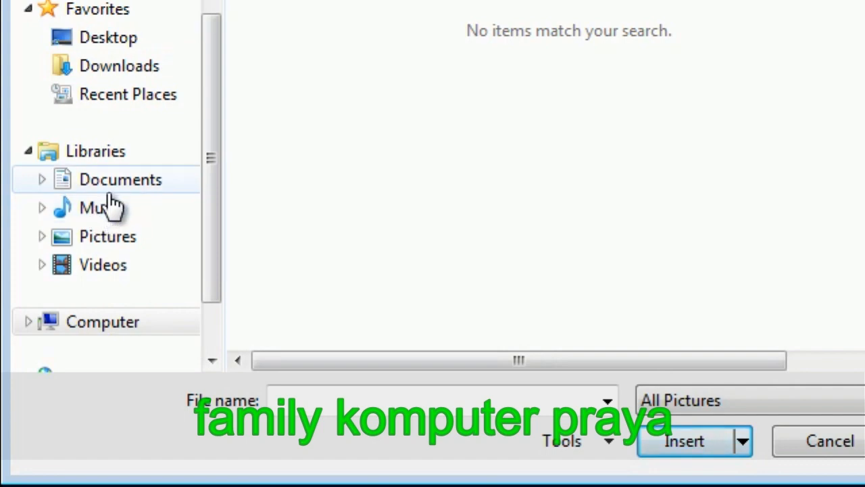
click(108, 247)
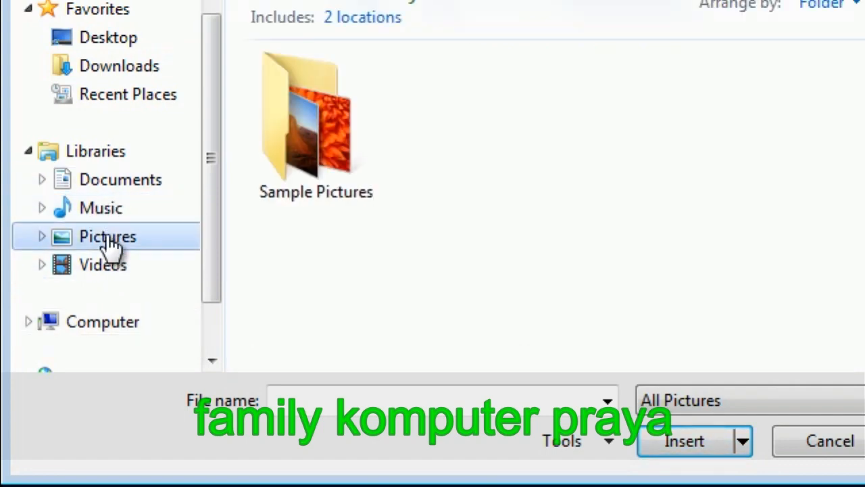
double_click(280, 193)
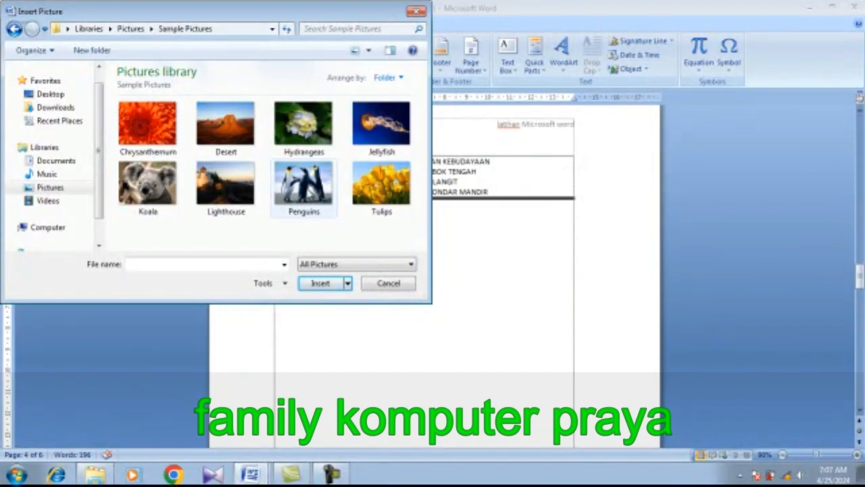
click(308, 193)
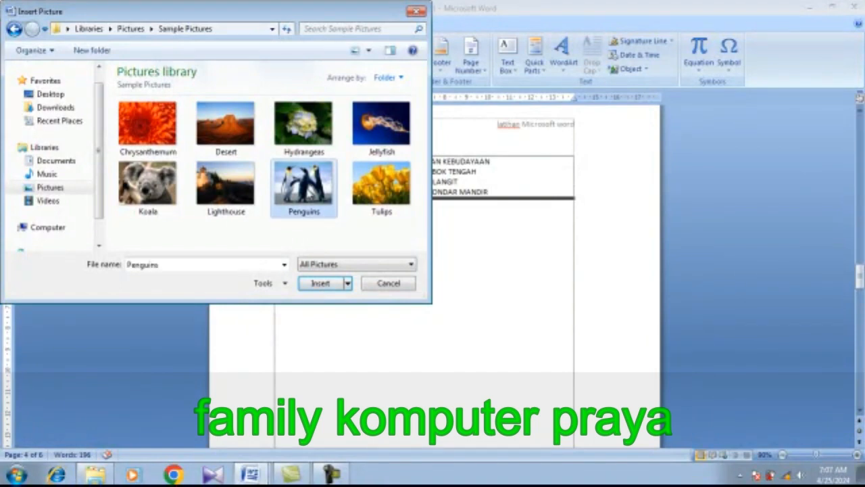
click(315, 287)
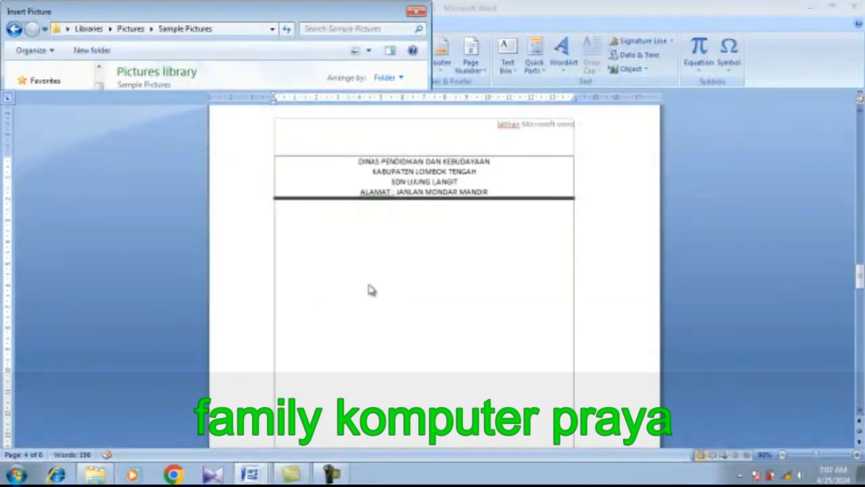
Shrink the penguin picture's width and height down to a small logo-sized image
scroll(399, 290, down, 3)
scroll(406, 292, up, 2)
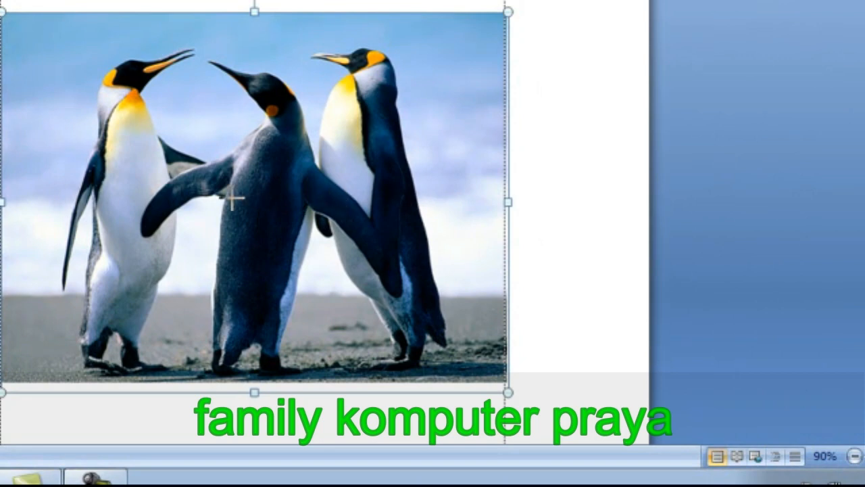
drag(196, 201, 197, 201)
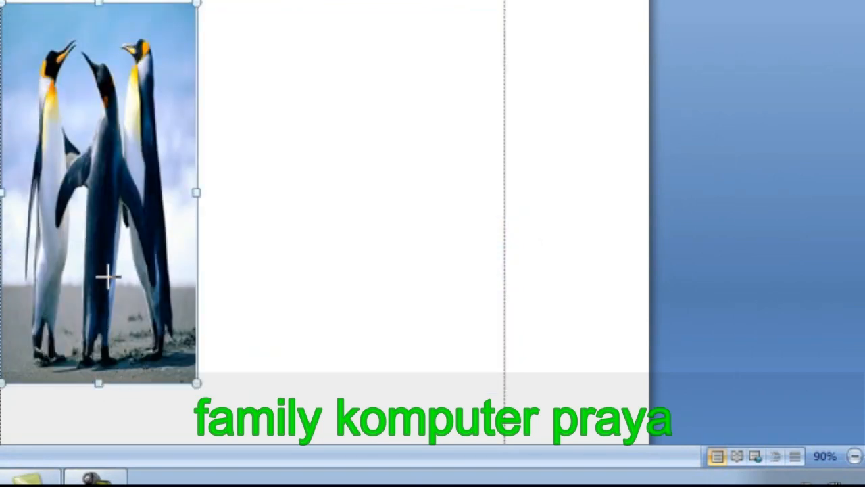
drag(115, 207, 115, 210)
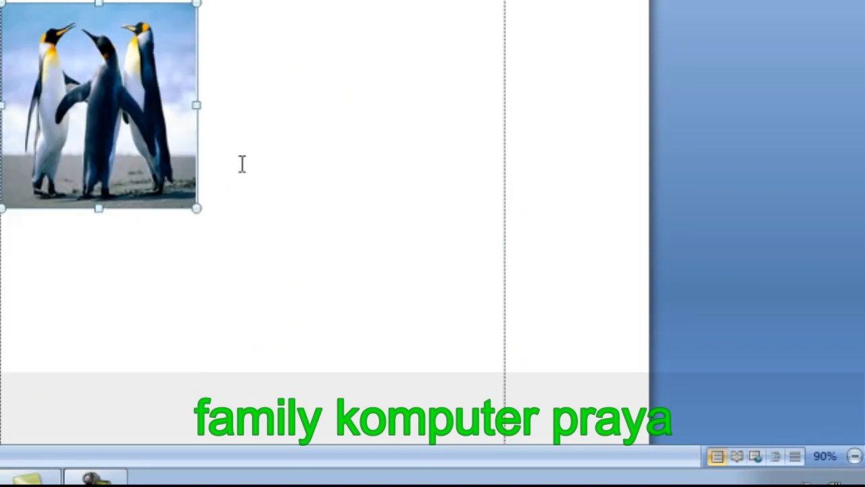
drag(194, 105, 143, 105)
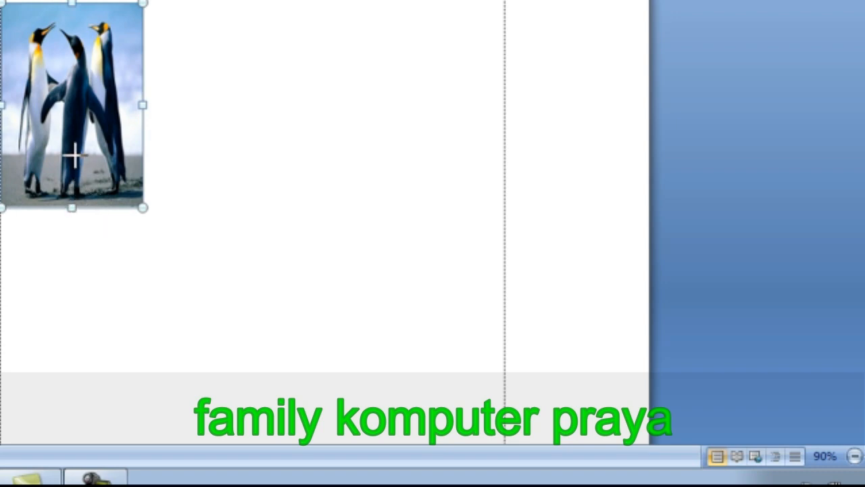
drag(73, 155, 73, 134)
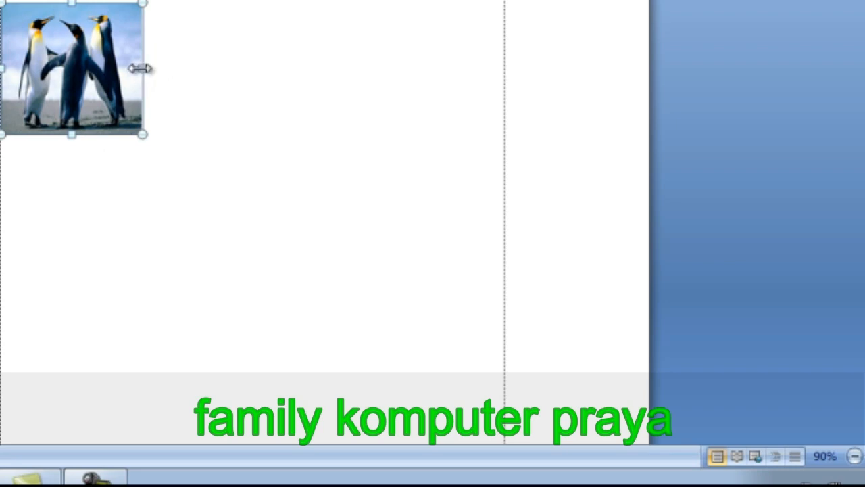
drag(140, 67, 107, 68)
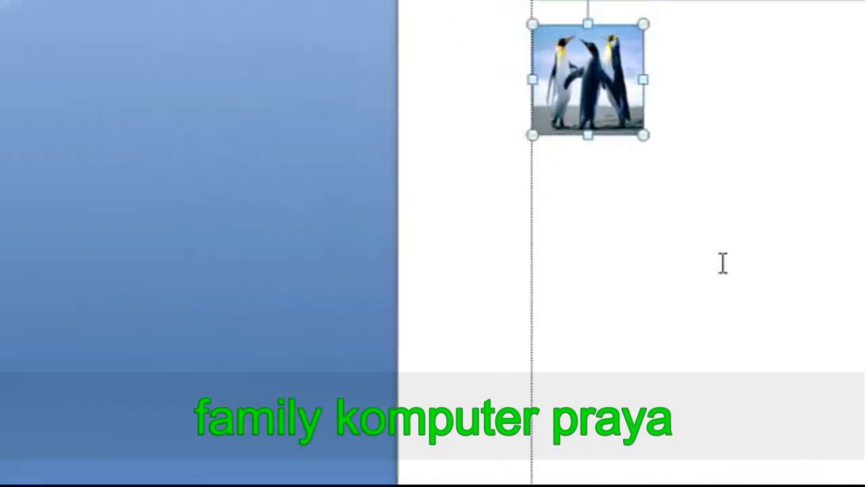
Drag the penguin picture up into the letterhead beside the heading lines
click(723, 263)
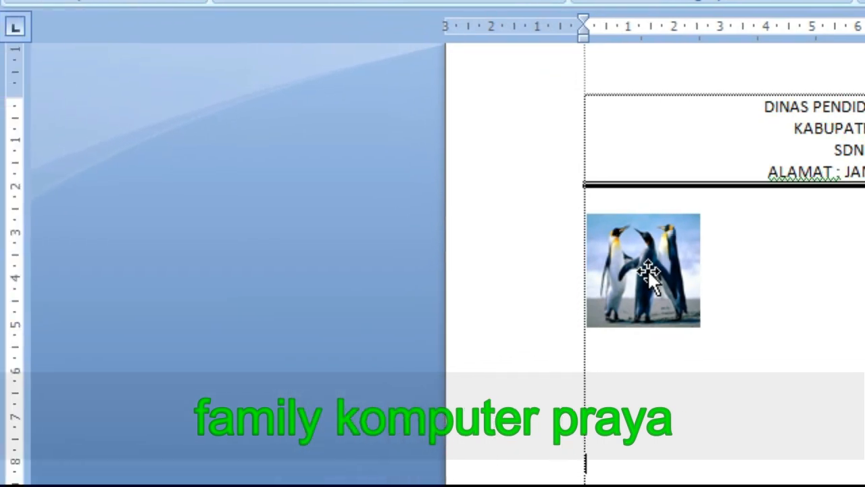
click(485, 304)
drag(653, 161, 653, 138)
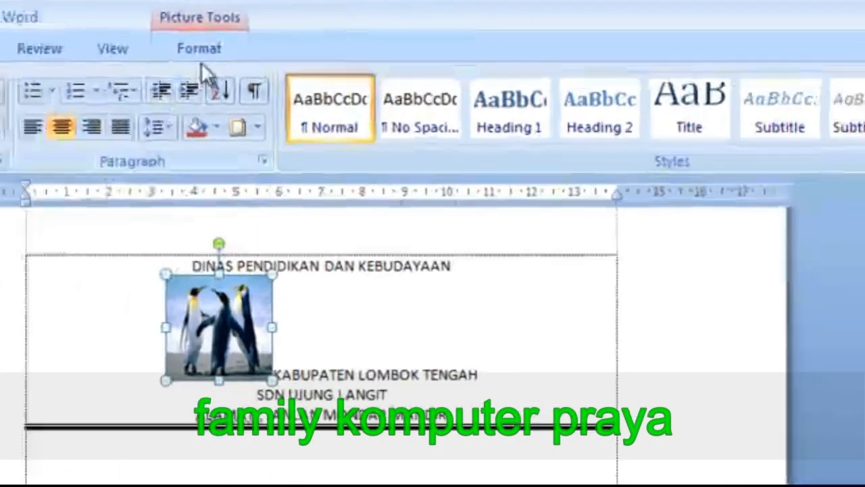
click(200, 50)
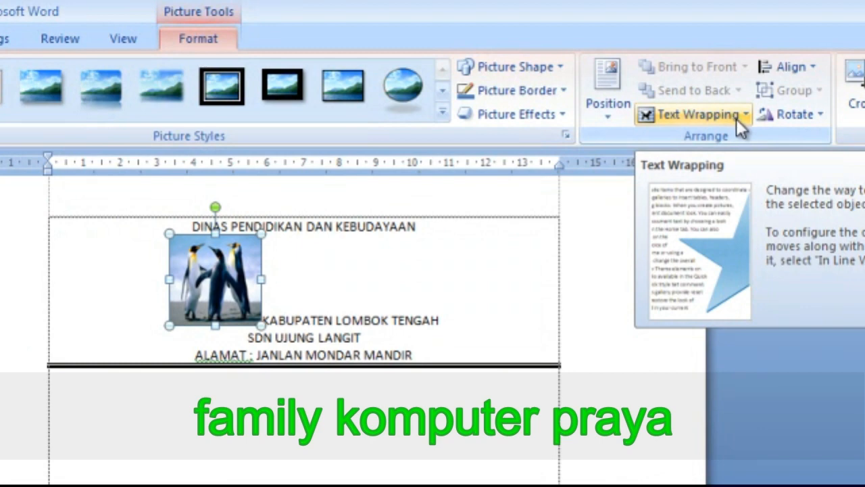
Set the penguin picture's text wrapping to Behind Text so the header lines close up
click(741, 116)
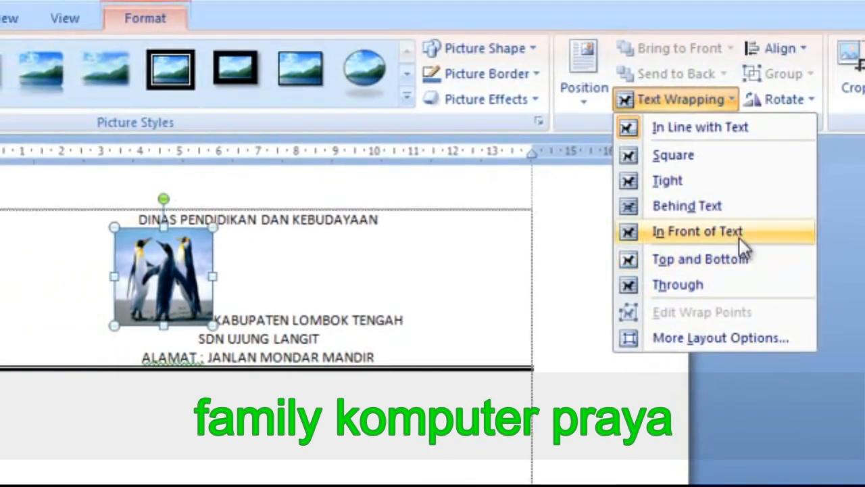
click(673, 207)
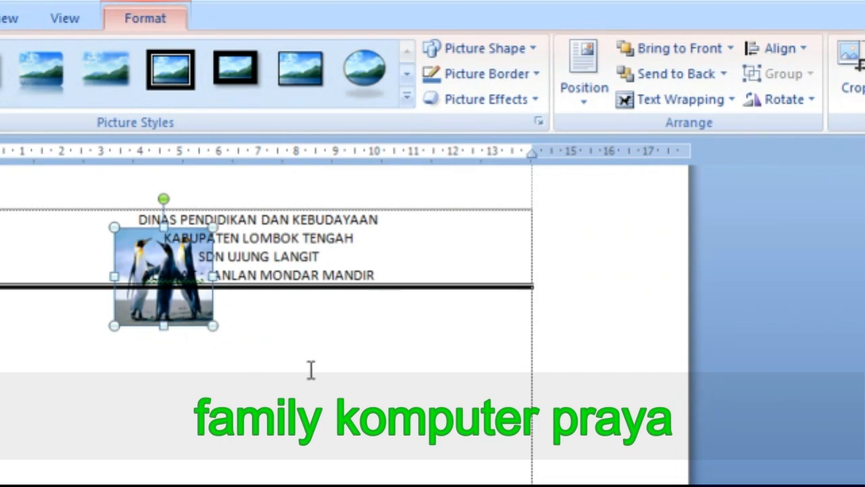
click(213, 326)
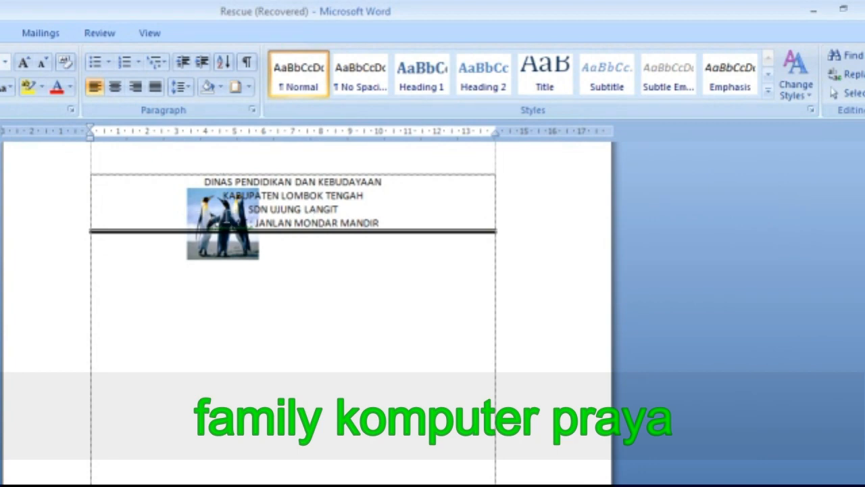
With Select Objects, move the penguin logo left of the header text and shrink it slightly
click(848, 93)
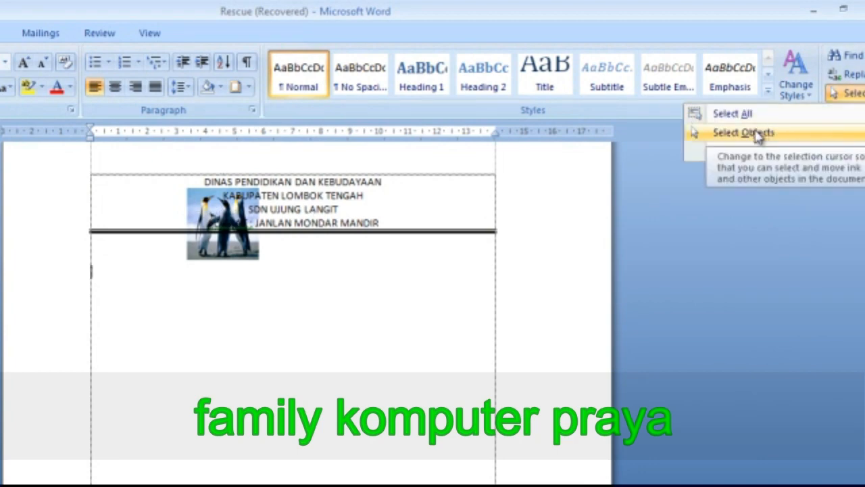
click(723, 133)
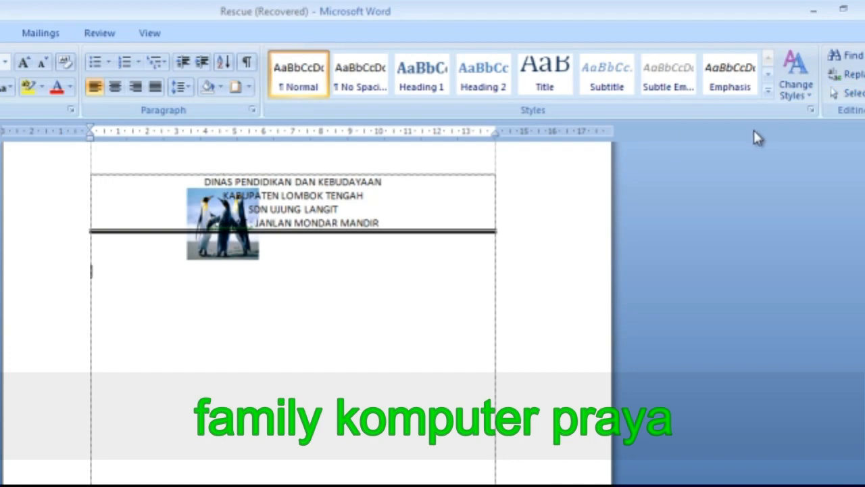
click(223, 220)
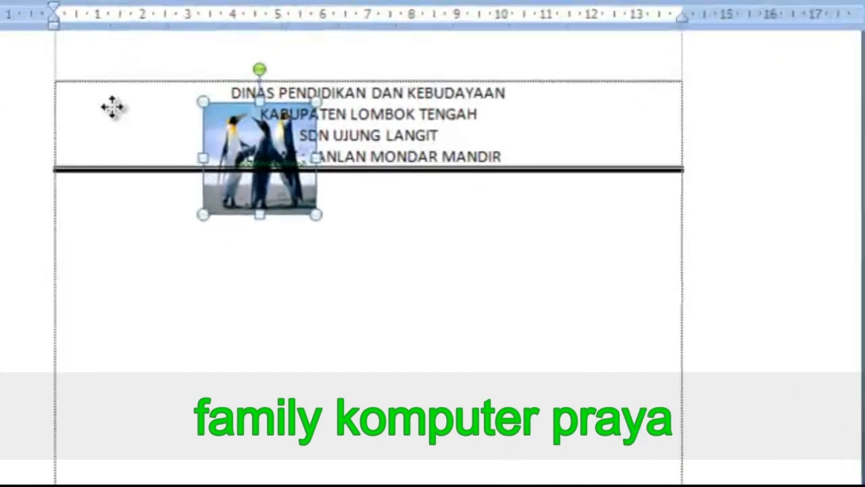
drag(127, 100, 127, 100)
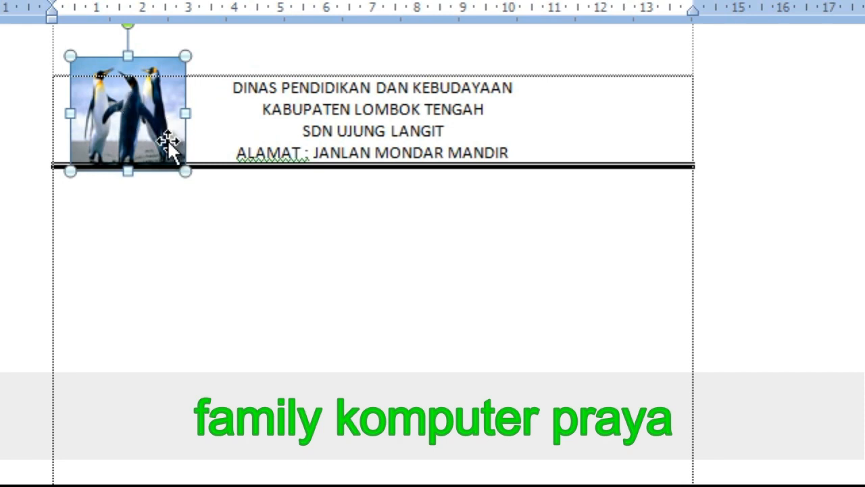
drag(185, 171, 164, 144)
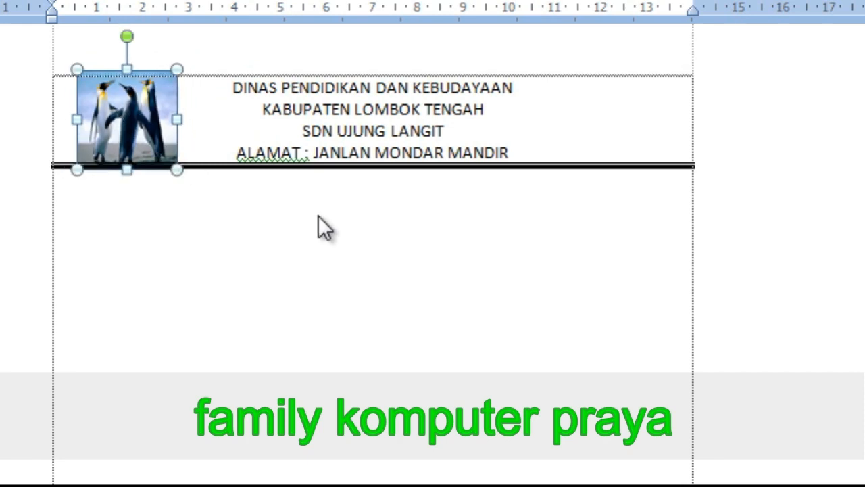
Select the school name line SDN UJUNG LANGIT
click(475, 247)
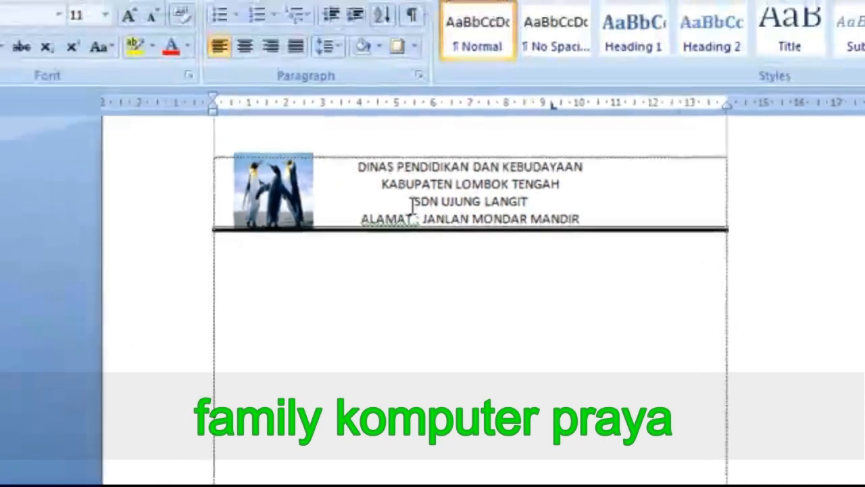
drag(302, 132, 460, 142)
drag(551, 215, 545, 210)
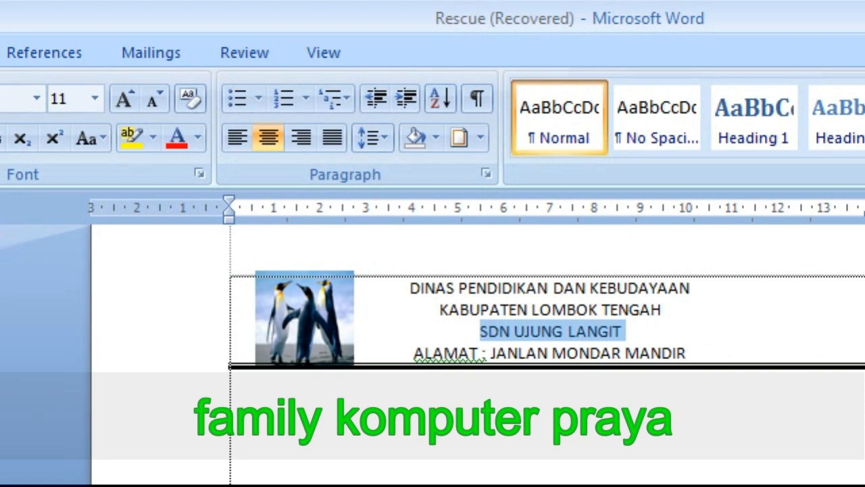
Cycle the school name's letter case back to capitals and undo an accidental replacement
key(shift+F3)
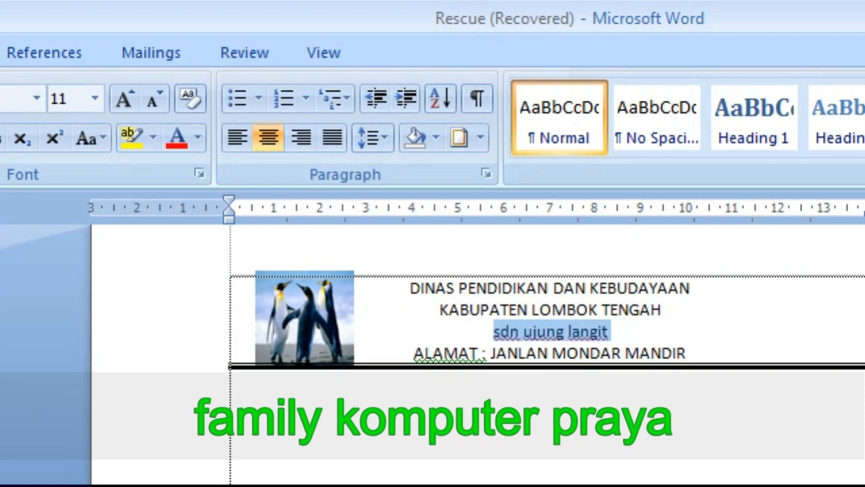
key(shift+F3)
key(shift+F3)
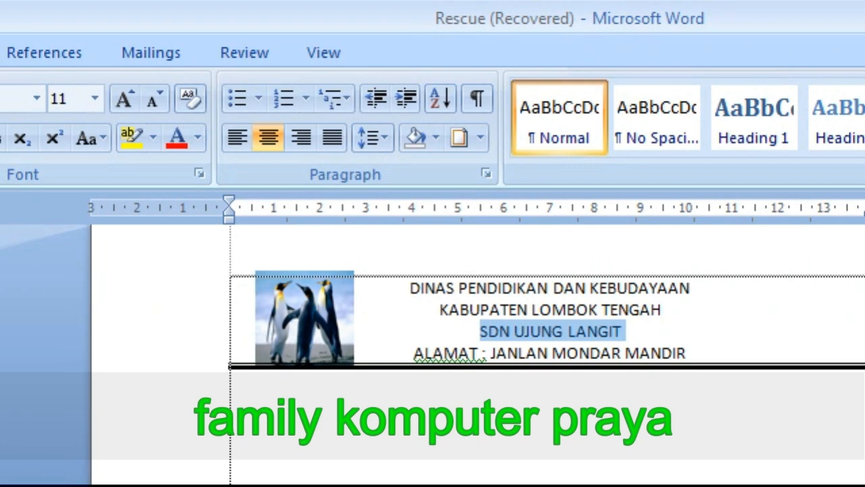
text({)
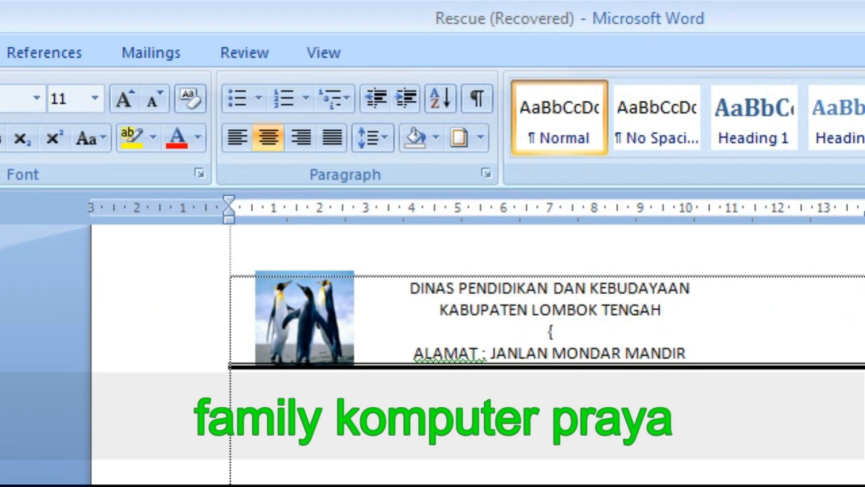
key(ctrl+z)
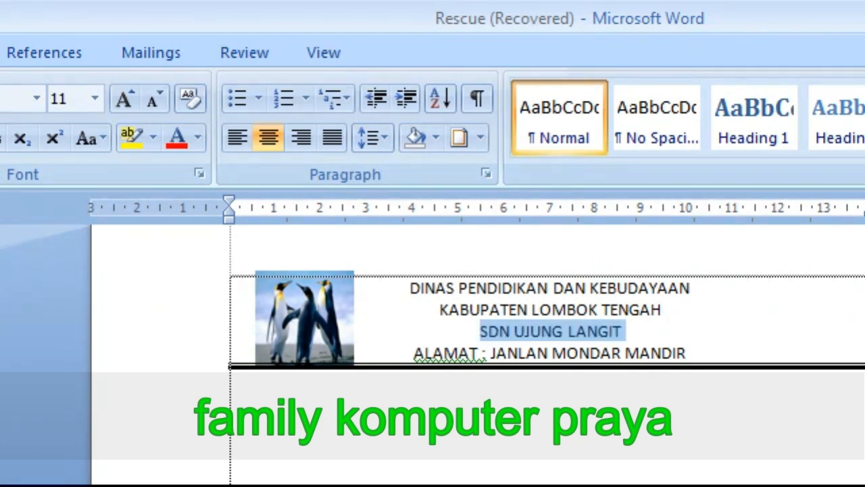
Enlarge SDN UJUNG LANGIT to 22 pt font size
key(ctrl+bracketright)
key(ctrl+bracketright)
key(ctrl+bracketright)
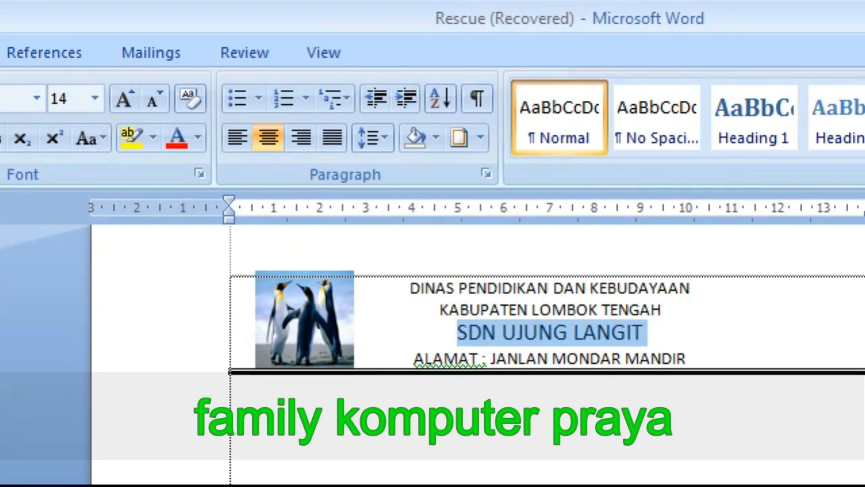
key(ctrl+bracketright)
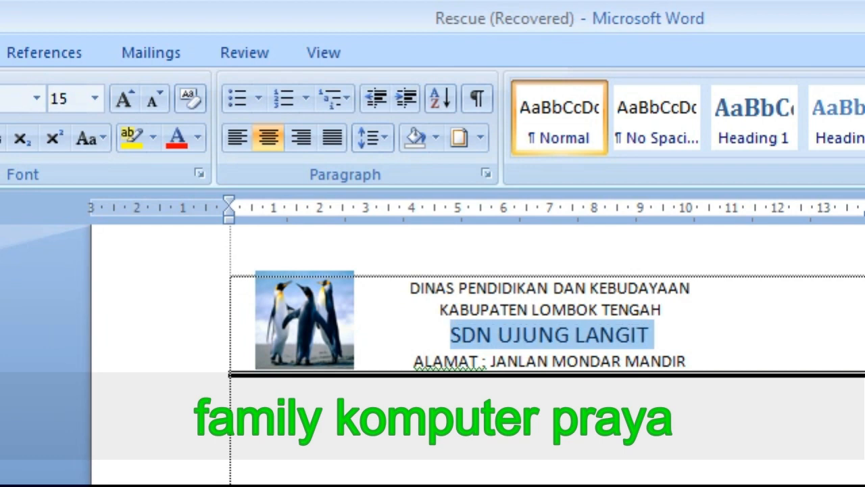
key(ctrl+bracketleft)
key(ctrl+bracketleft)
key(ctrl+bracketright)
key(ctrl+bracketright)
key(ctrl+bracketright)
key(ctrl+bracketright)
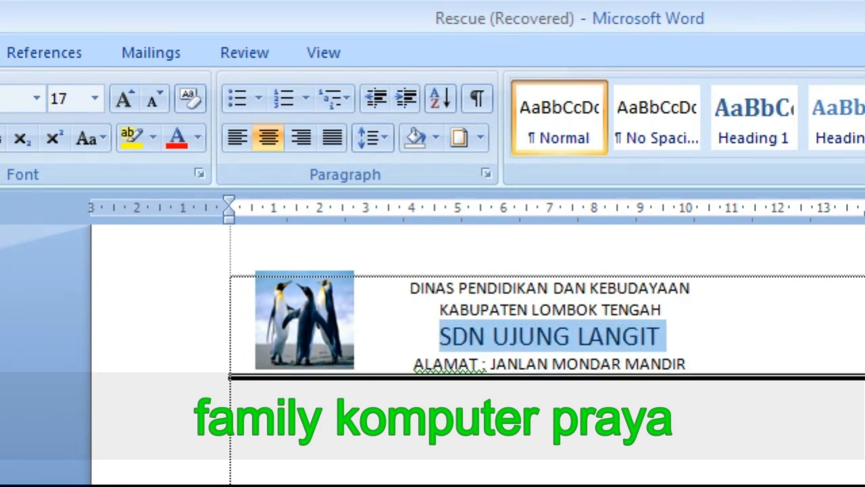
click(92, 98)
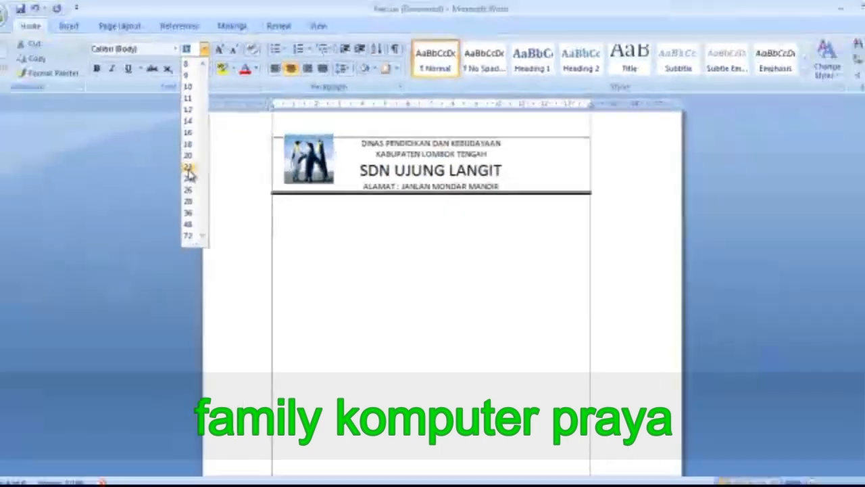
click(62, 336)
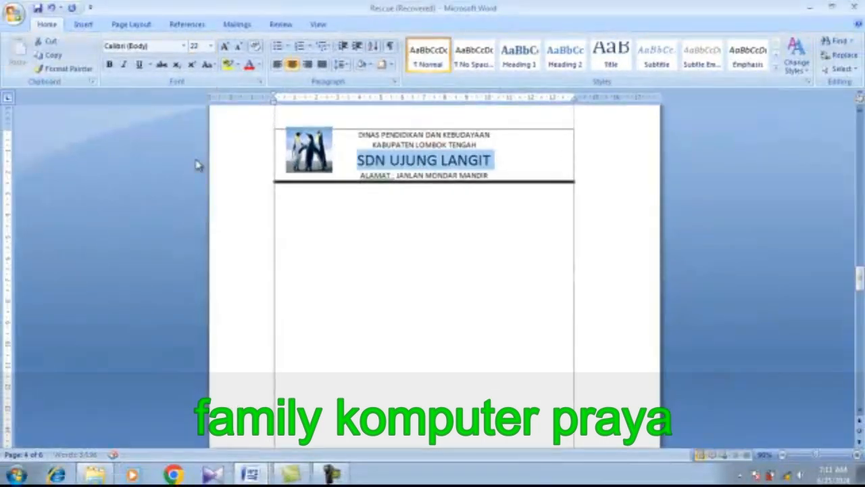
Nudge the penguin logo slightly lower in the letterhead and return to editing the text
click(329, 160)
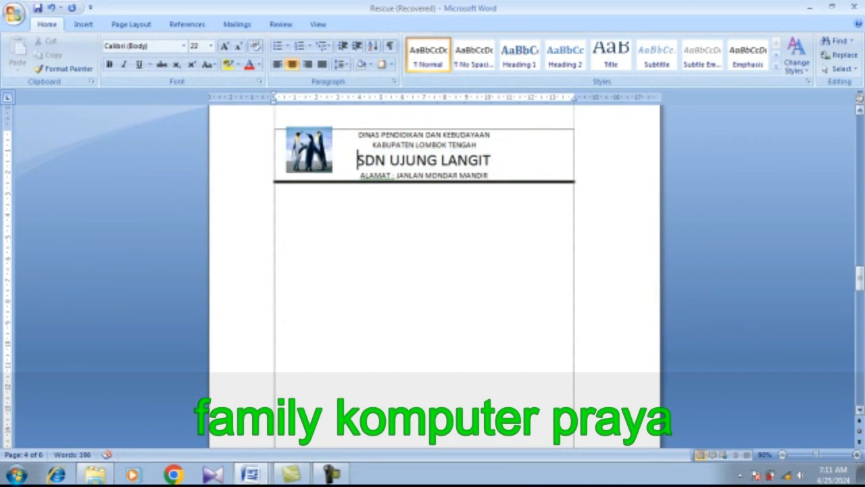
click(839, 68)
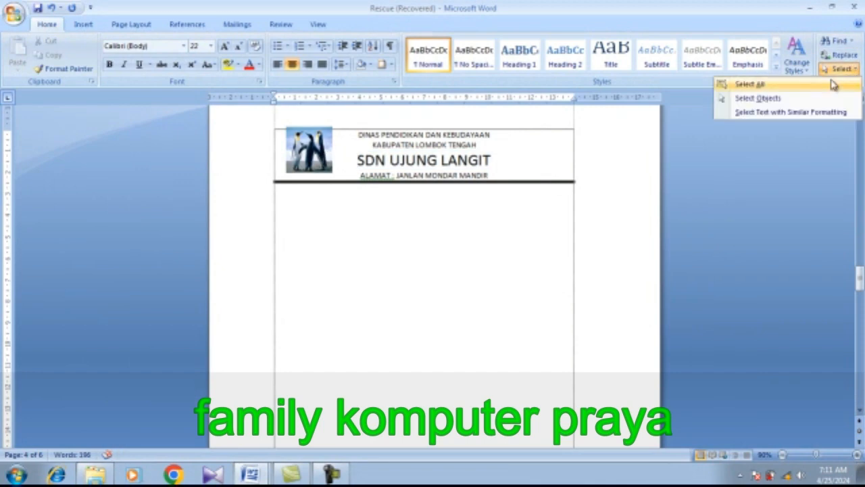
click(783, 99)
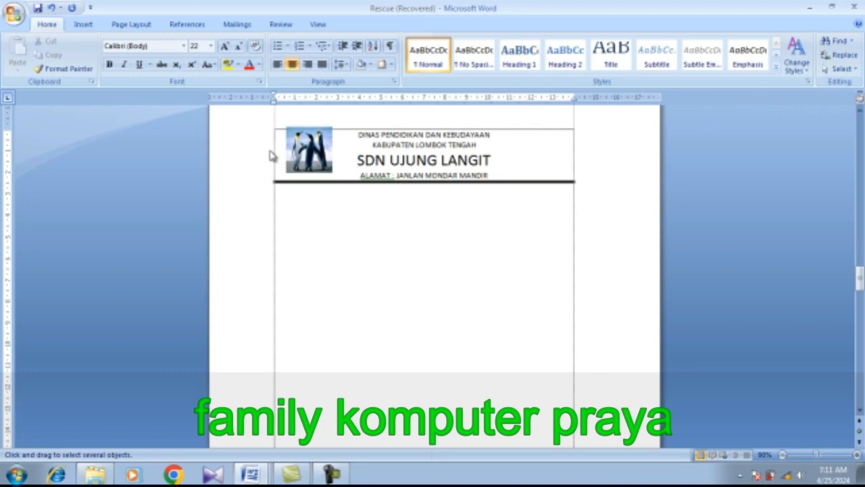
click(304, 154)
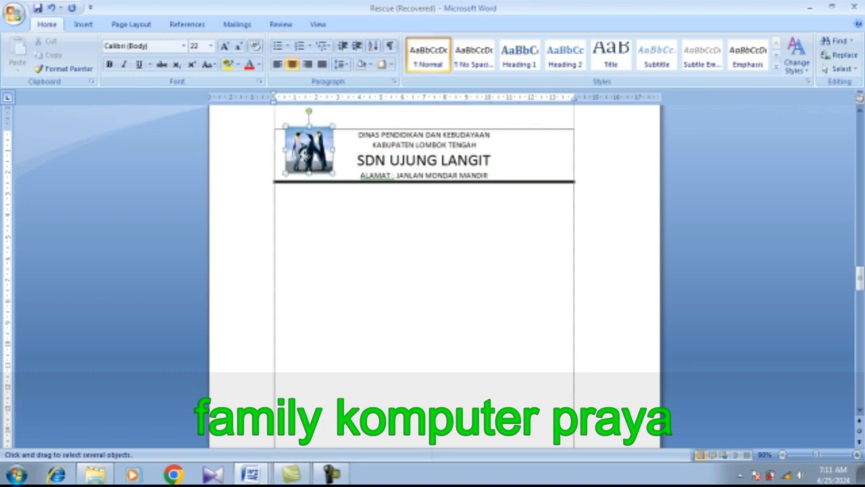
drag(303, 154, 303, 159)
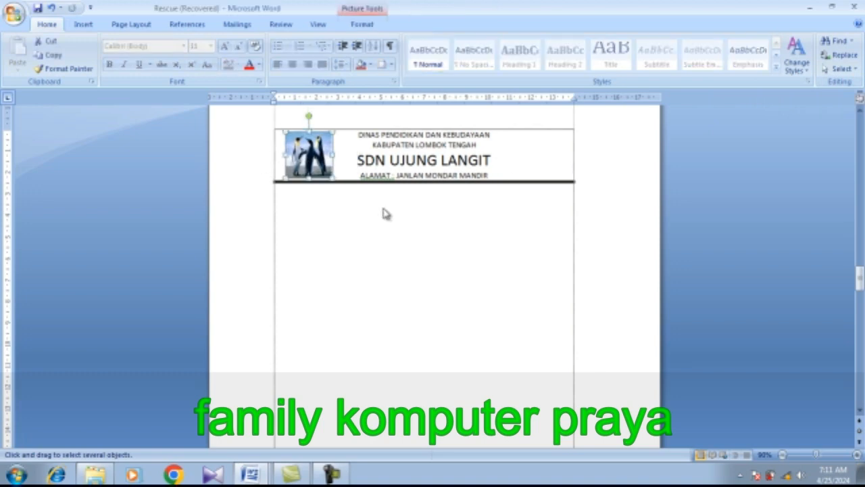
double_click(449, 161)
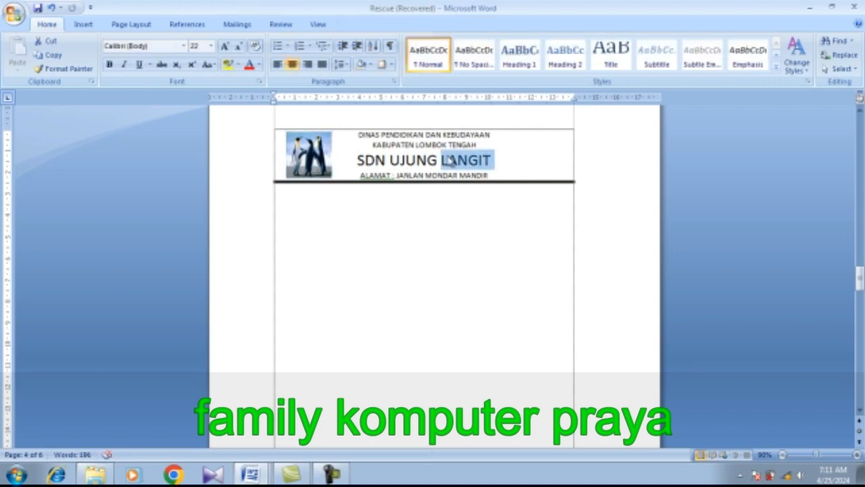
click(433, 174)
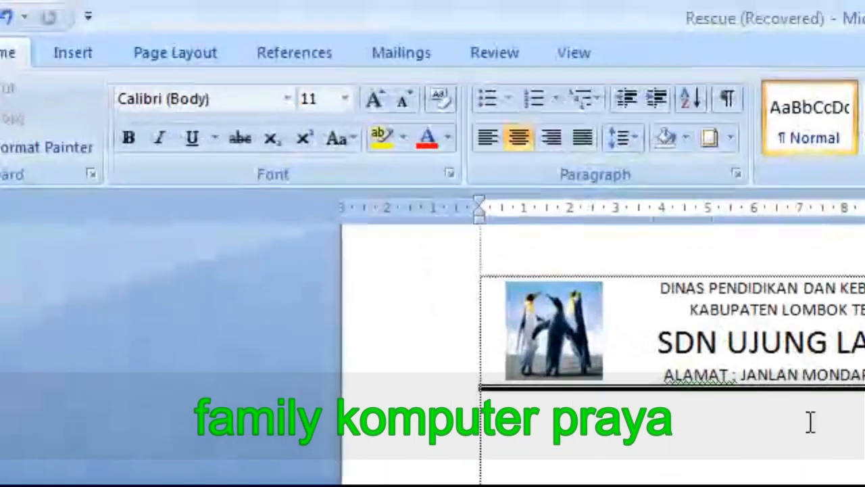
click(86, 53)
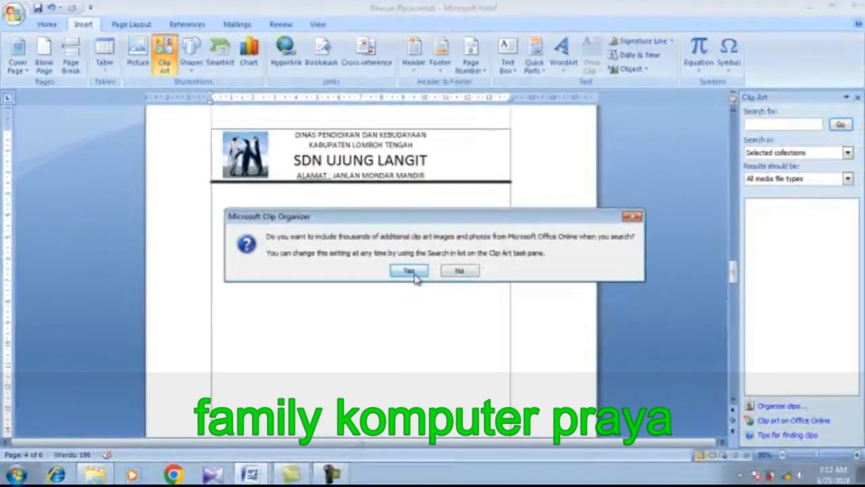
Insert the woman-at-computer and school bus clip art, including Office Online clips, below the rule
click(409, 271)
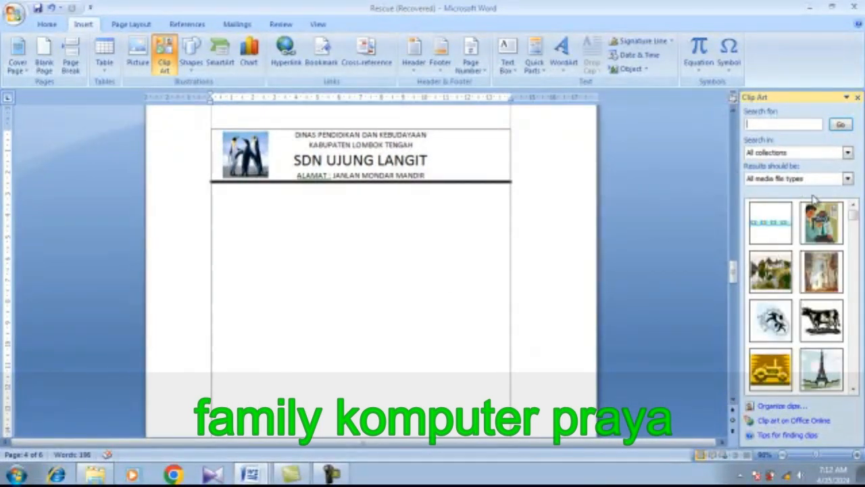
drag(852, 212, 852, 217)
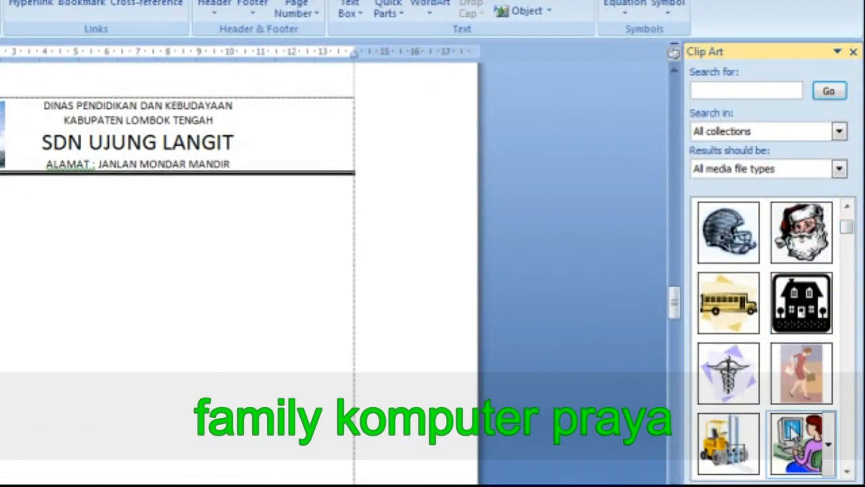
click(798, 433)
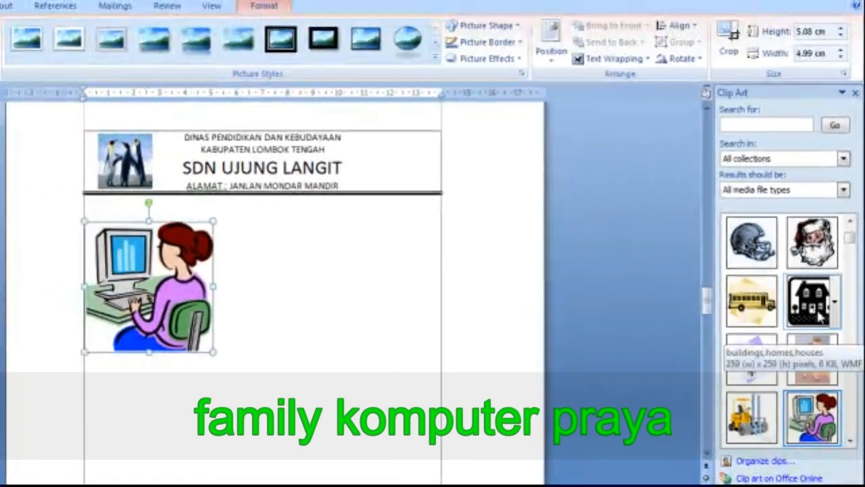
right_click(734, 325)
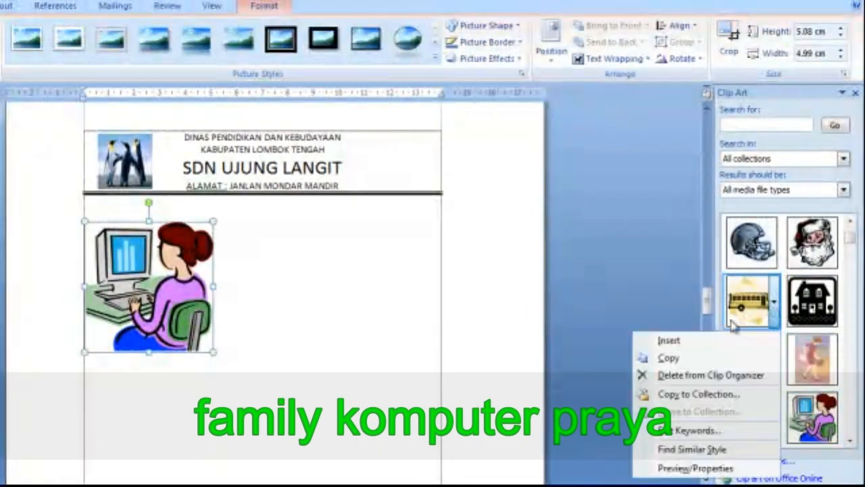
click(685, 342)
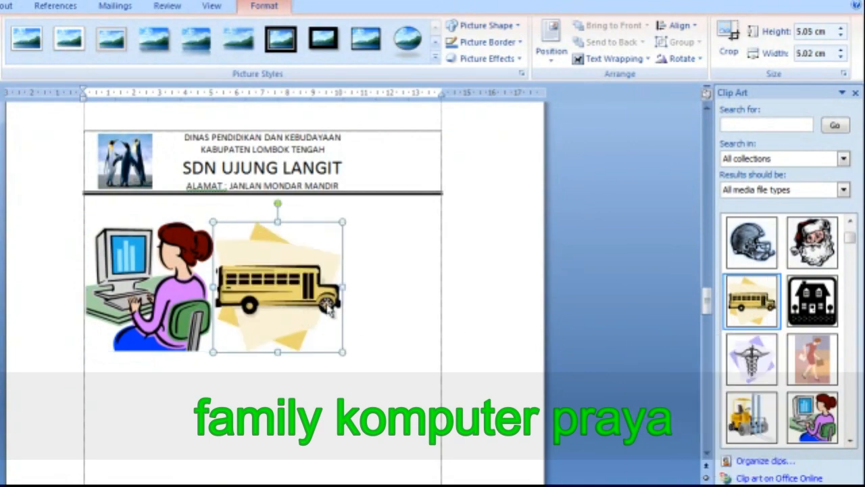
click(169, 304)
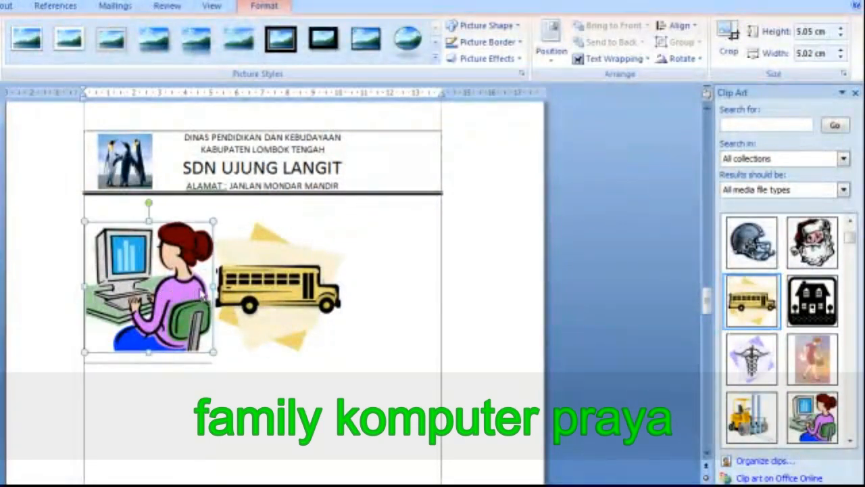
click(263, 298)
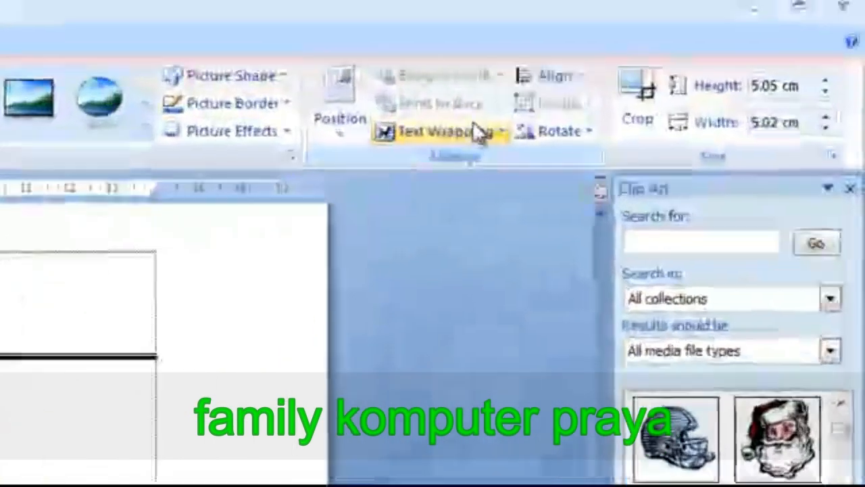
Set the school bus picture to In Front of Text wrapping and drag it beside the woman picture
click(612, 59)
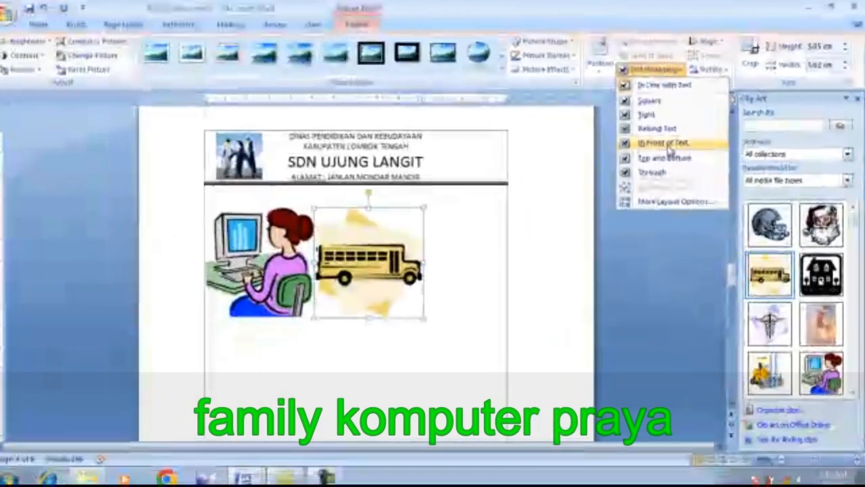
click(437, 297)
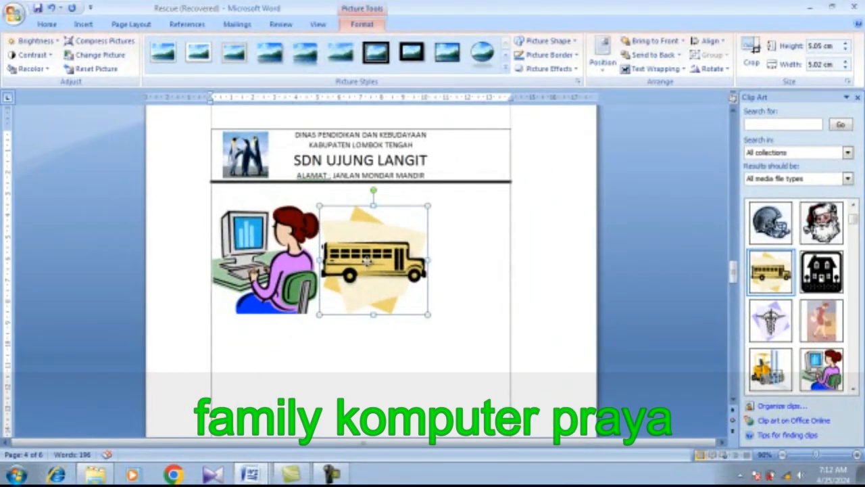
drag(367, 260, 333, 260)
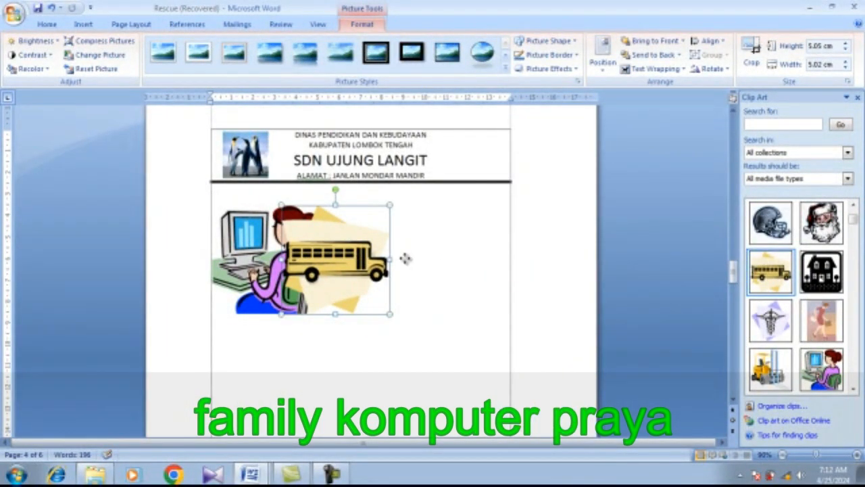
drag(406, 259, 413, 261)
click(314, 266)
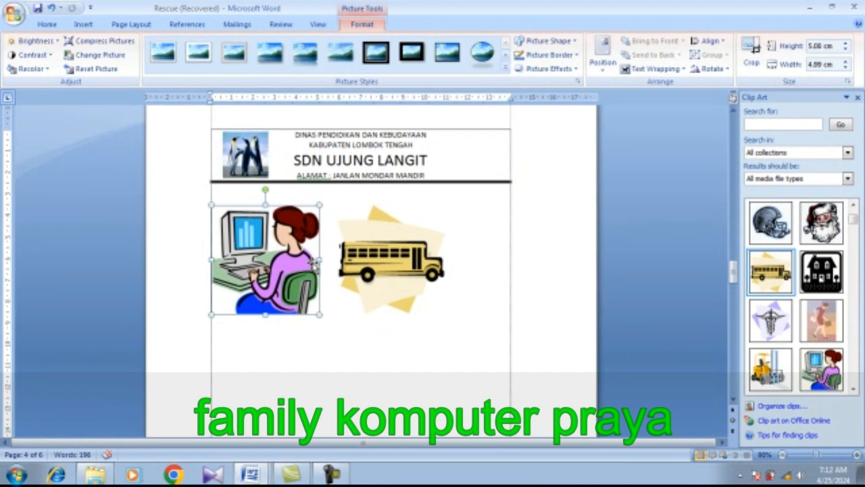
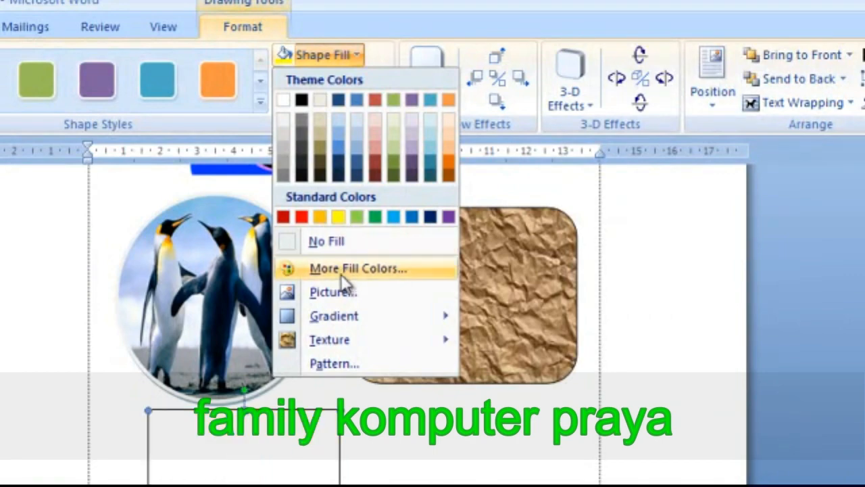
Give the rectangle a two-colour horizontal gradient from red to light grey
mouse_move(340, 315)
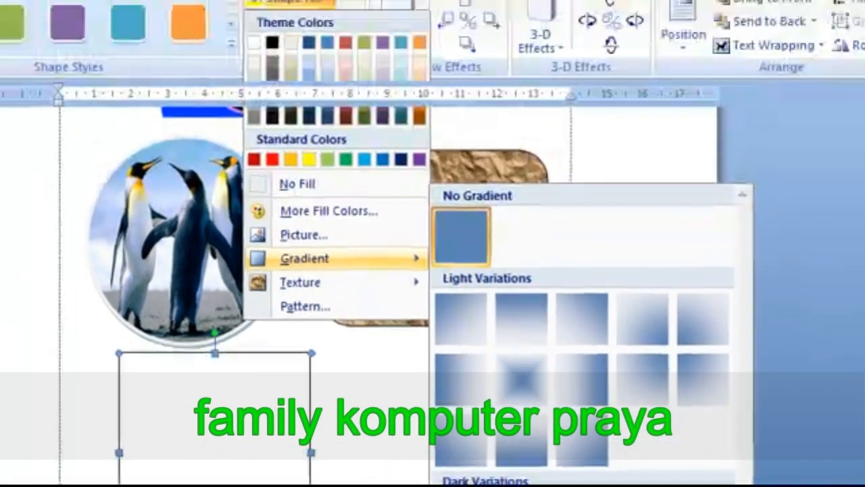
click(399, 484)
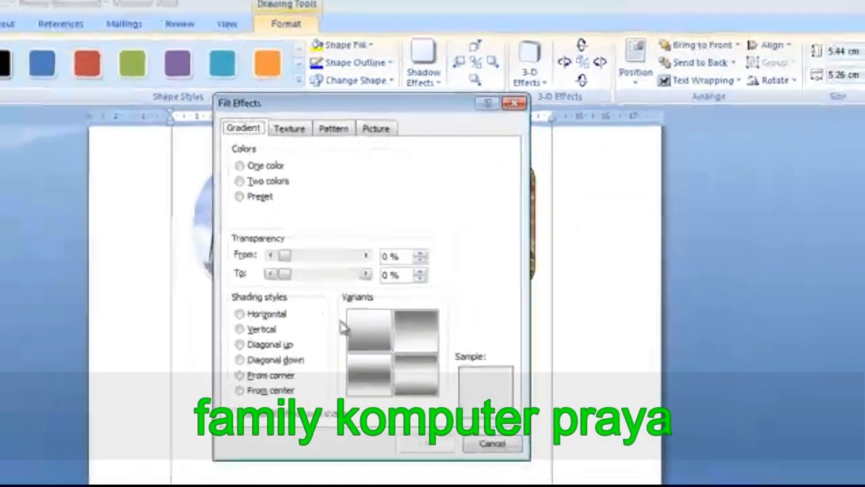
click(243, 308)
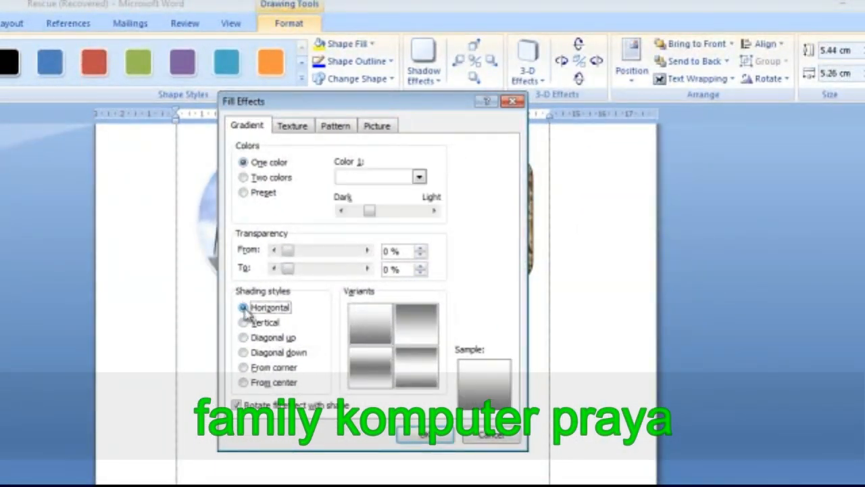
click(414, 177)
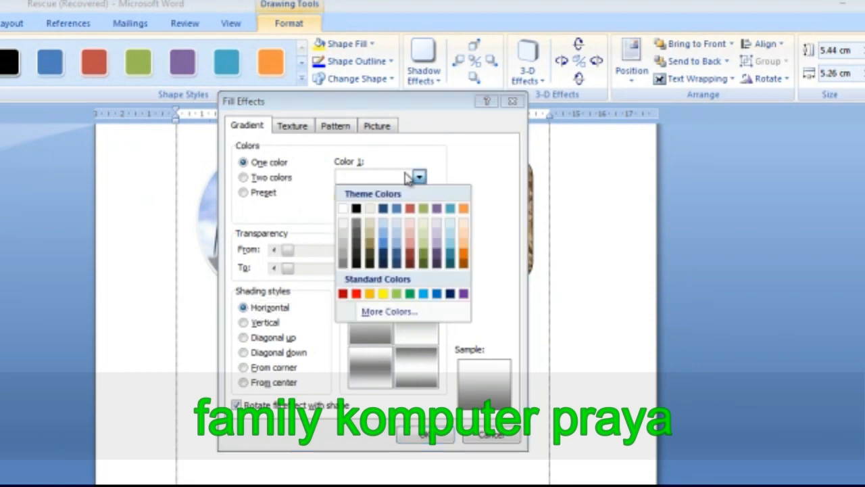
click(356, 297)
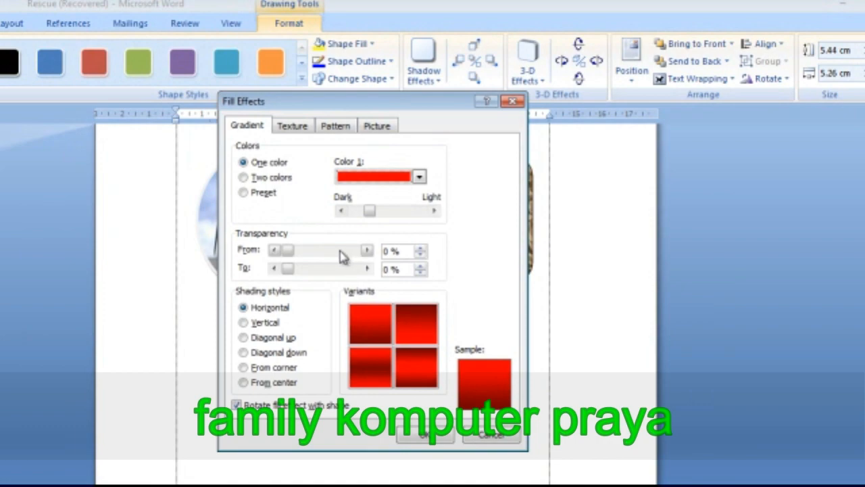
click(273, 177)
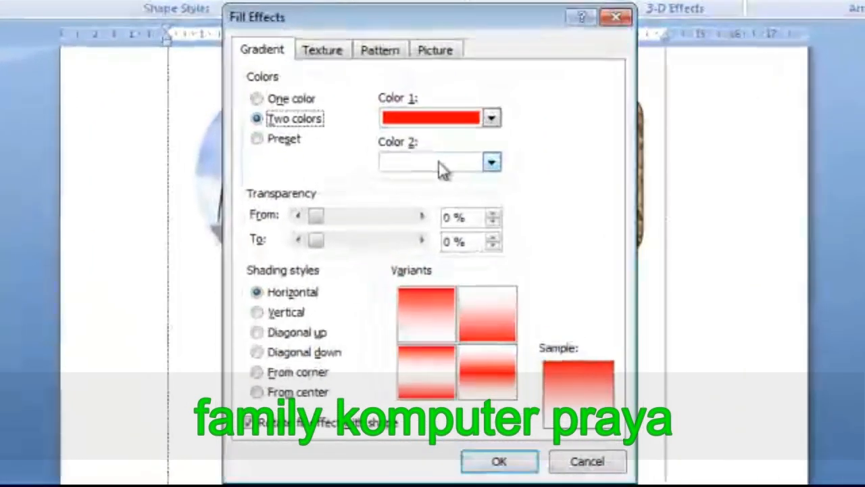
click(419, 209)
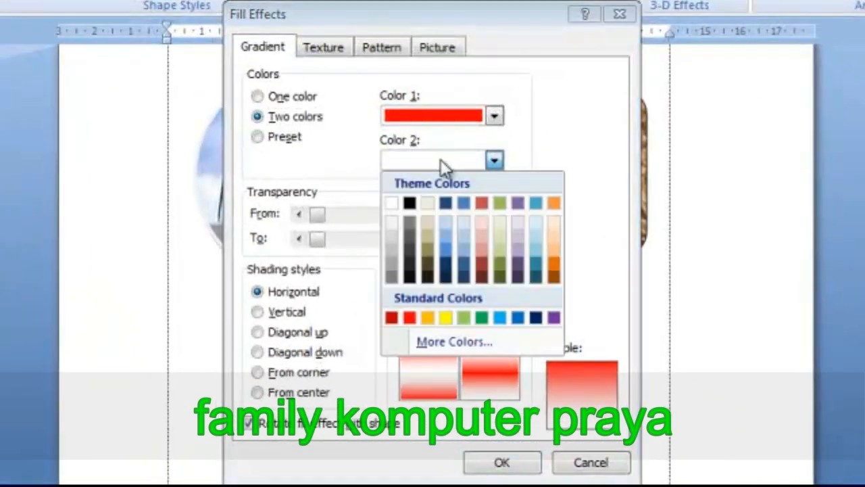
click(428, 263)
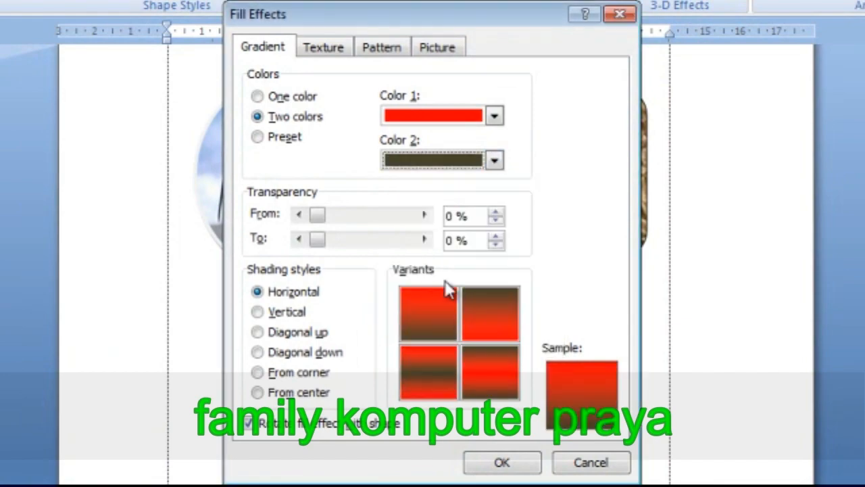
click(493, 160)
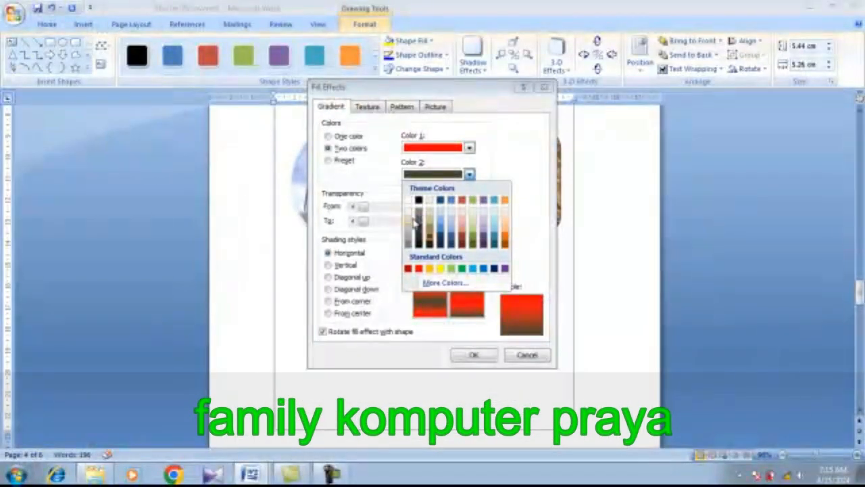
click(402, 242)
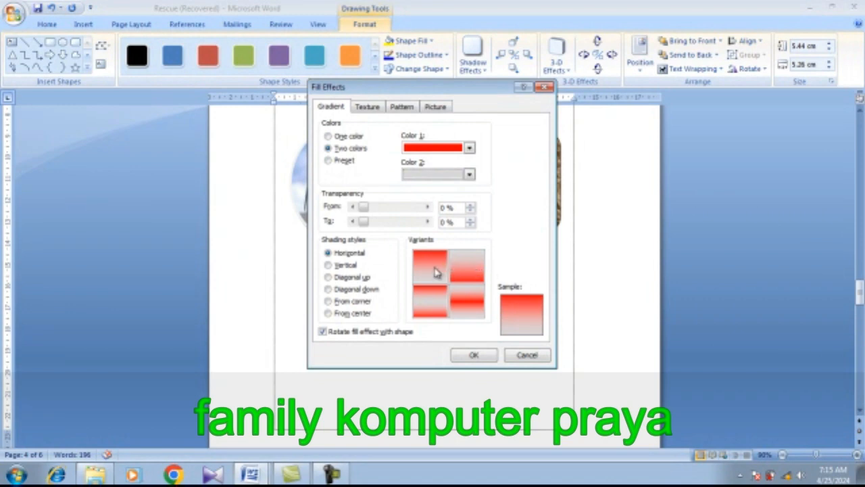
click(474, 355)
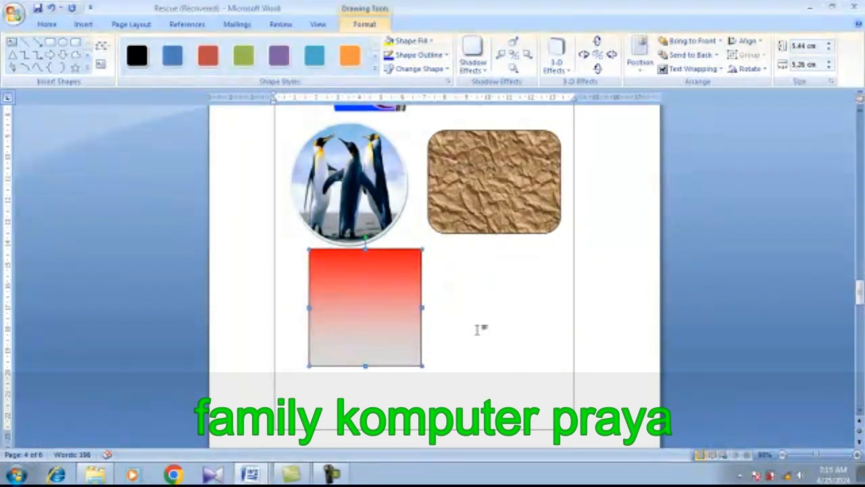
Switch to the Insert ribbon and deselect the red gradient rectangle
scroll(277, 221, up, 1)
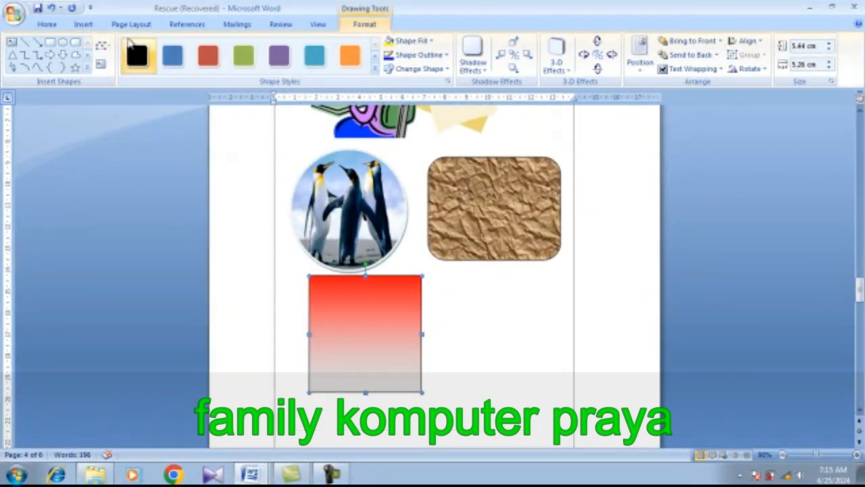
click(90, 28)
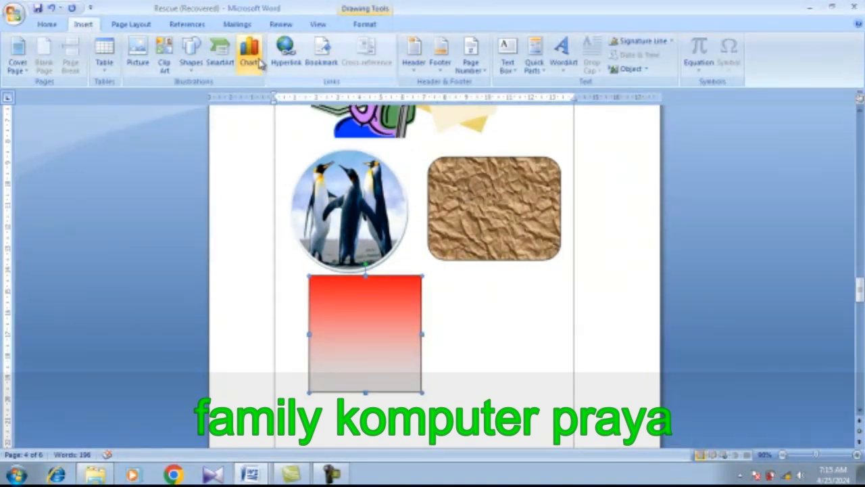
scroll(396, 303, down, 3)
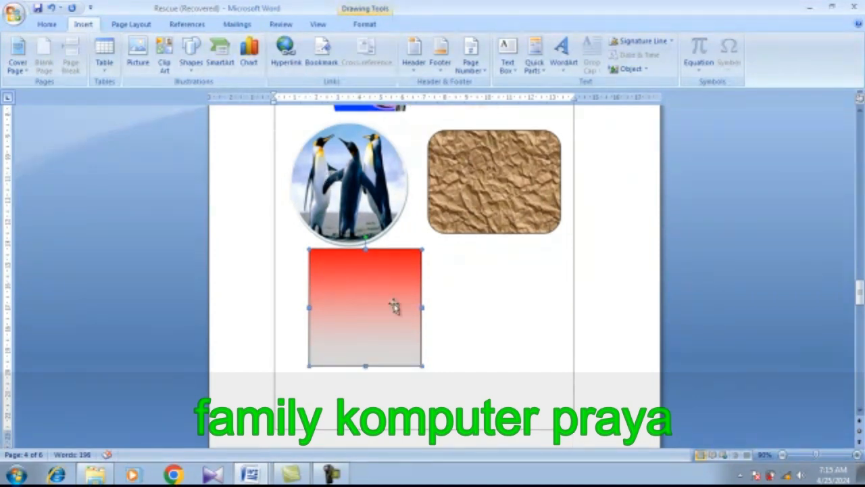
click(506, 264)
Open the Text Box gallery of built-in text box designs
scroll(494, 250, down, 1)
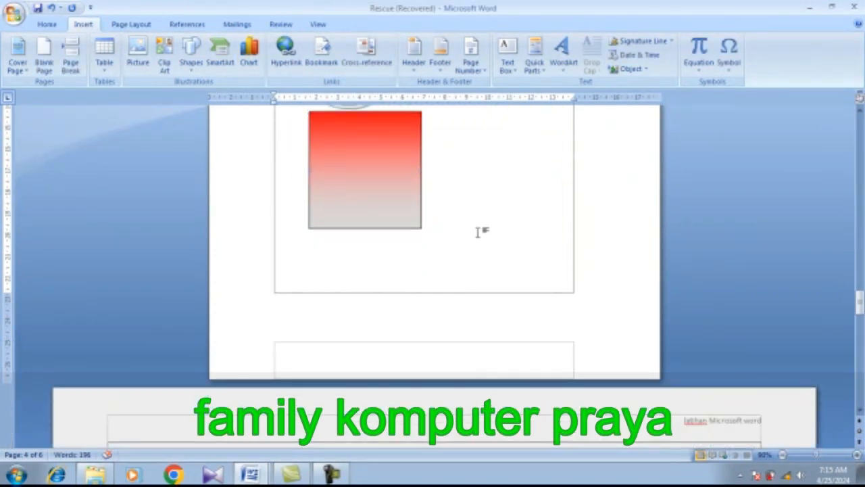
scroll(476, 230, up, 2)
scroll(460, 245, up, 1)
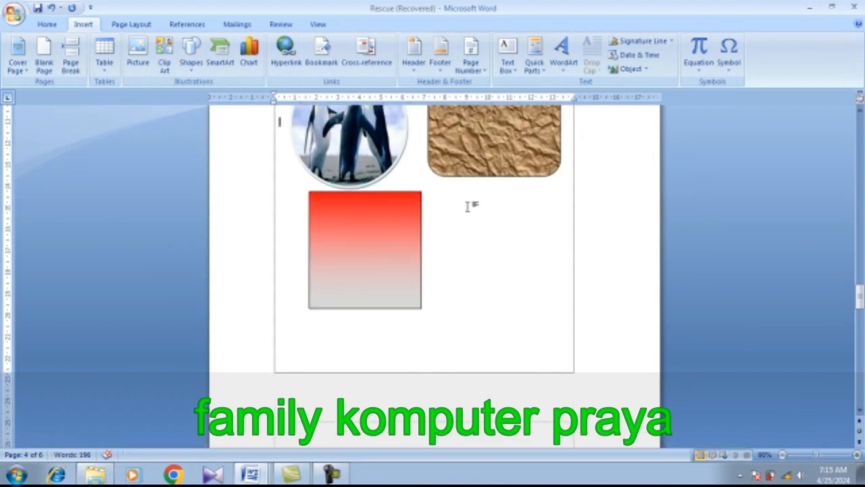
scroll(473, 162, up, 2)
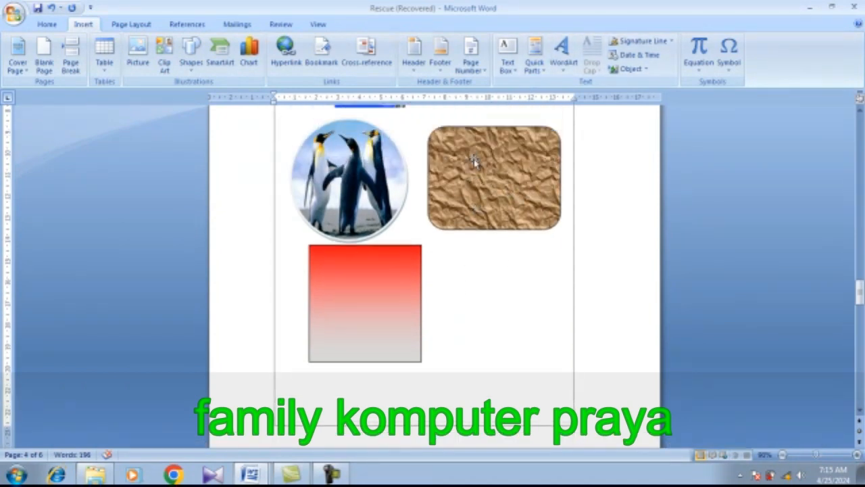
click(510, 71)
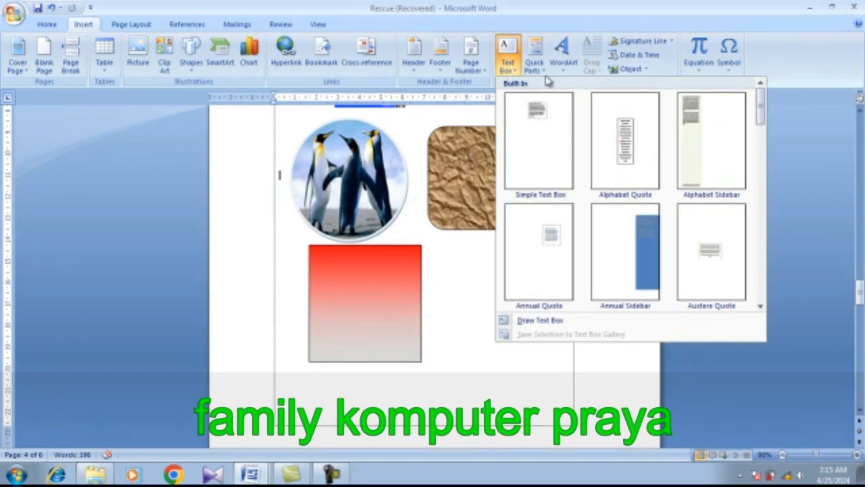
click(516, 73)
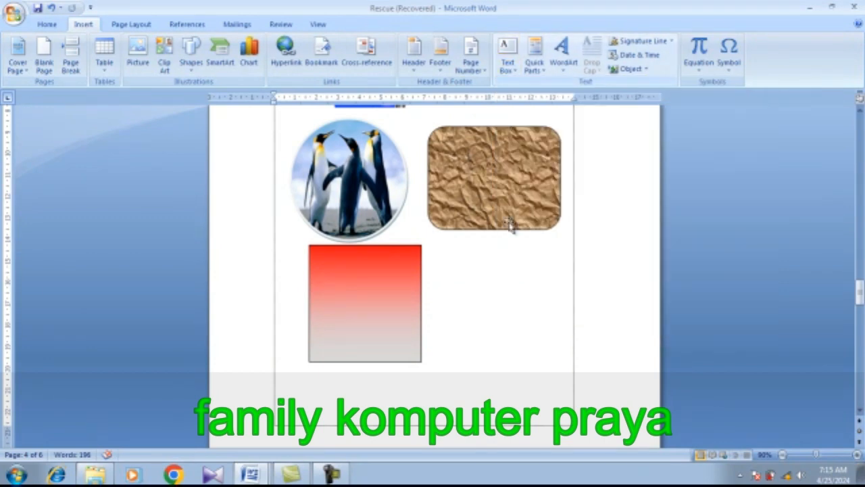
click(509, 58)
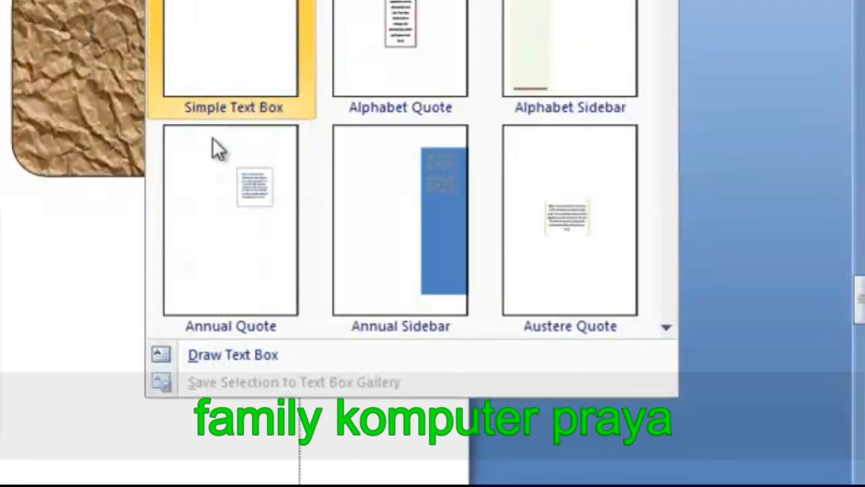
Draw a text box right of the red rectangle and type three lines of sample letters like FKG
click(207, 352)
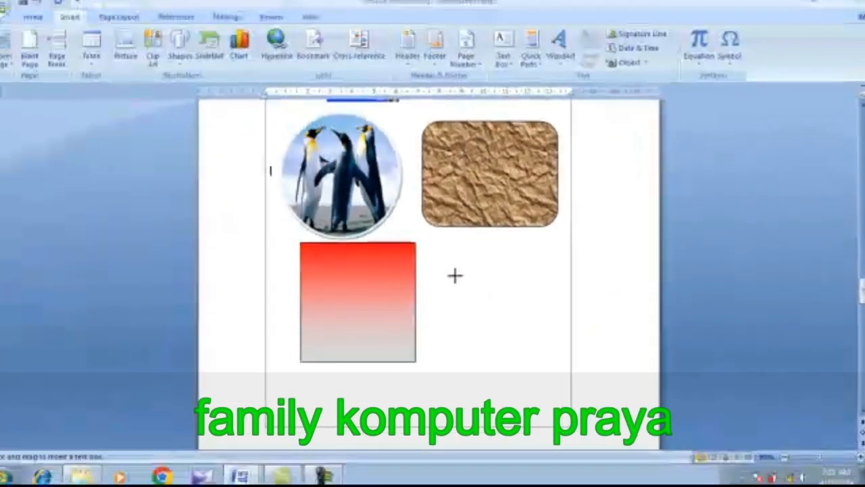
drag(77, 272, 266, 441)
drag(560, 363, 563, 363)
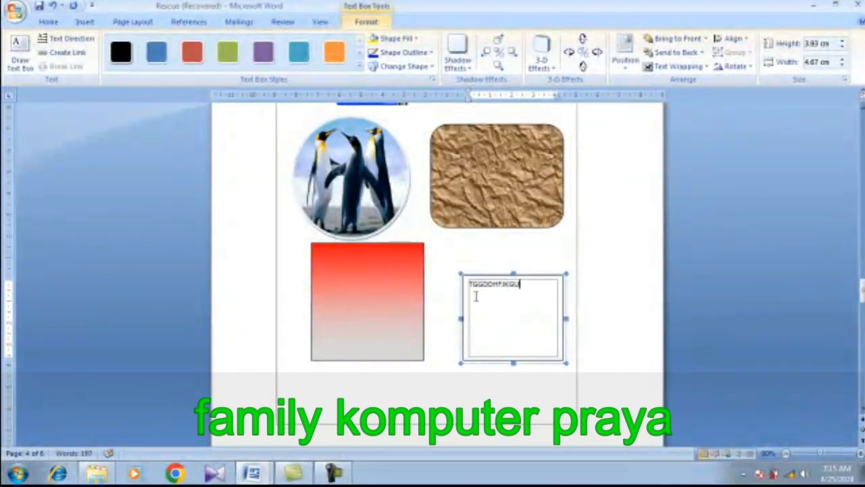
key(Return)
text(FKGKF)
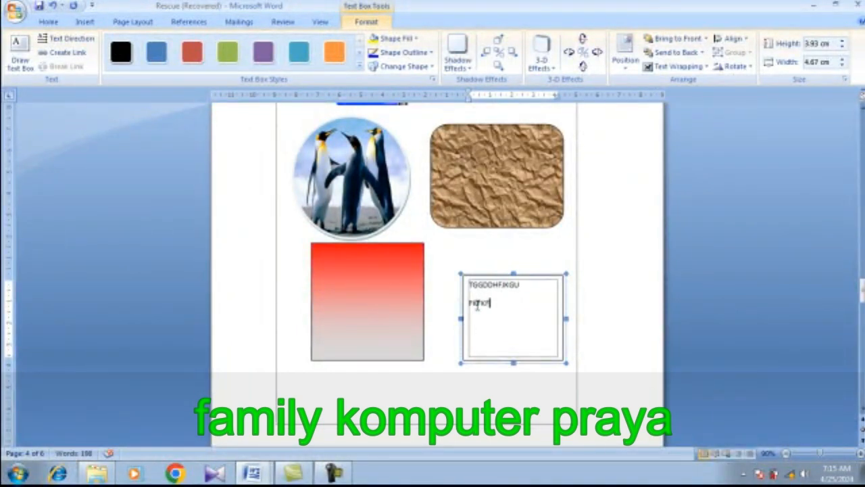
key(Return)
key(Return)
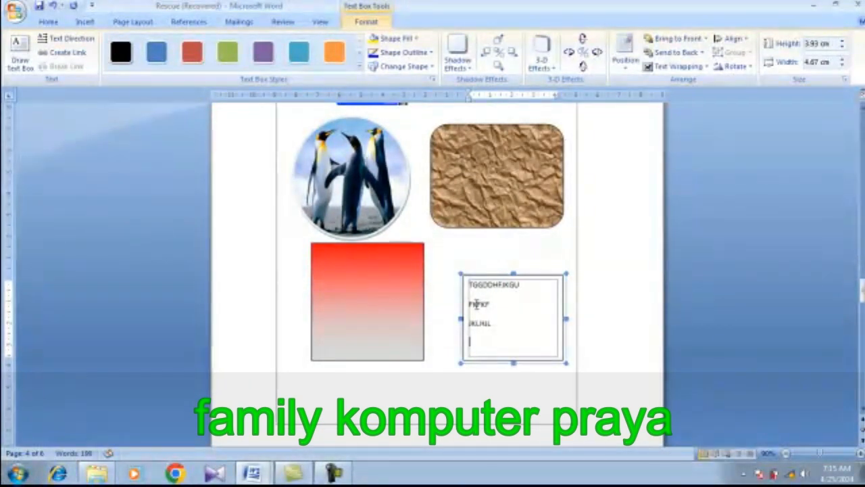
click(455, 251)
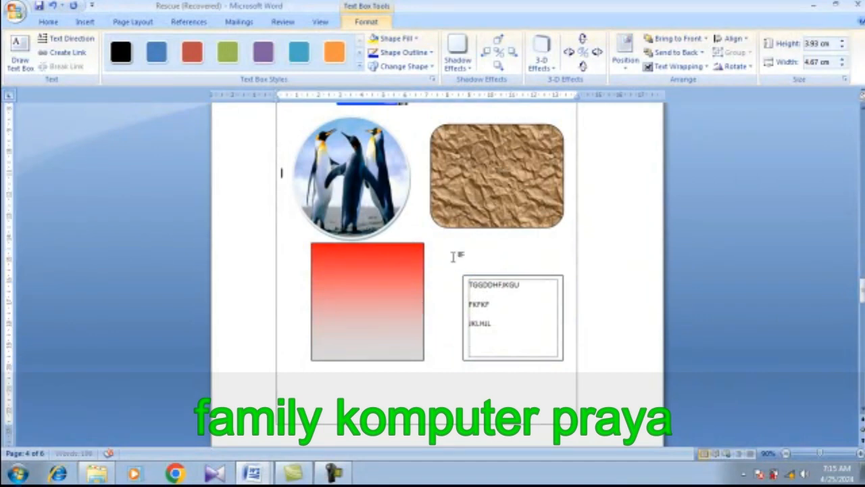
click(84, 22)
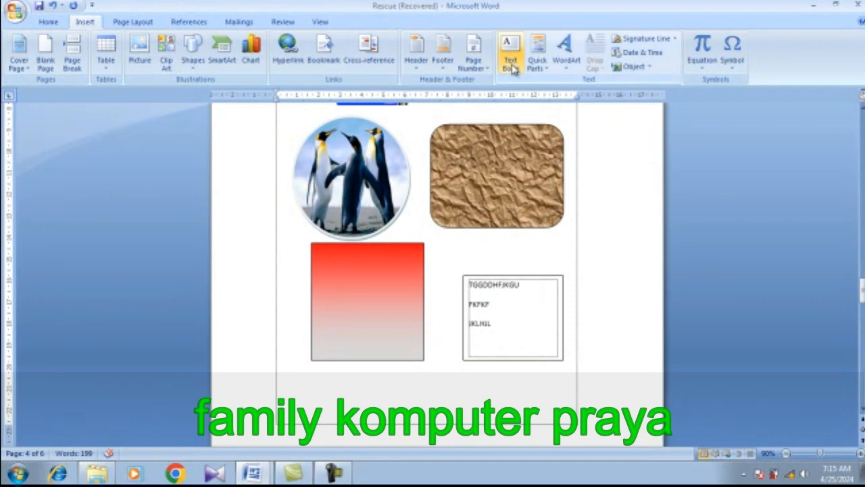
Draw a rectangle shape near the top-left of page 5, just below the header
scroll(449, 337, down, 2)
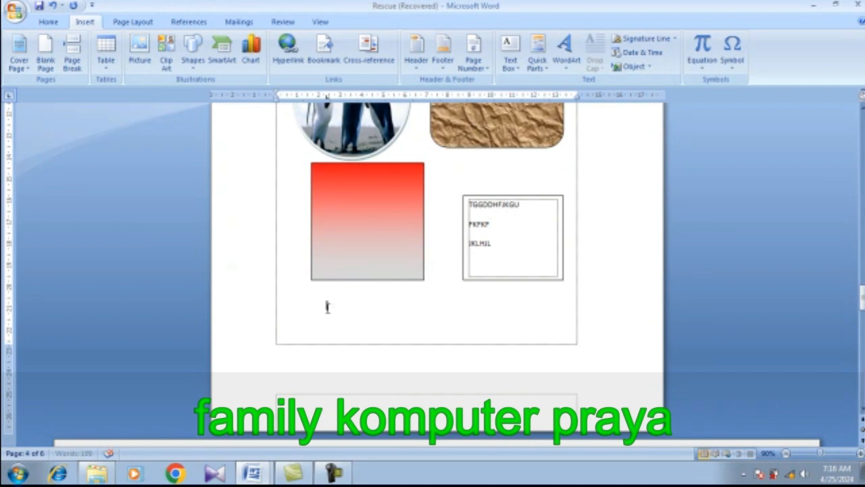
scroll(324, 310, down, 5)
scroll(322, 311, down, 1)
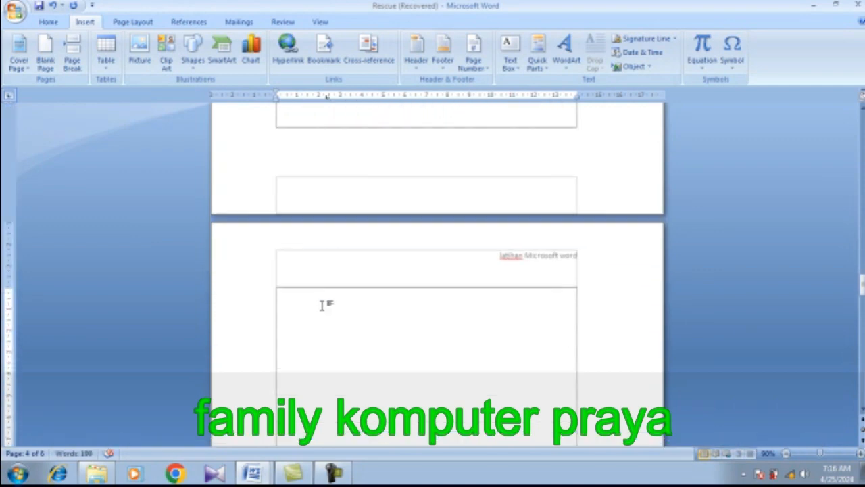
scroll(322, 304, up, 5)
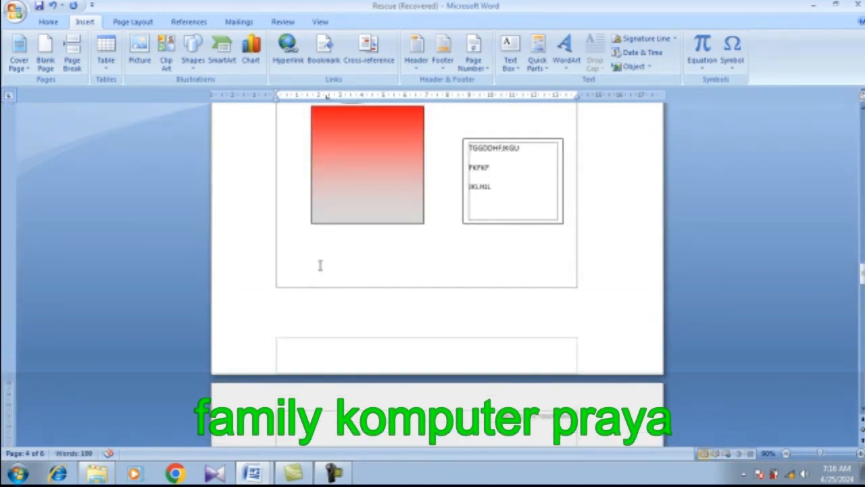
click(193, 49)
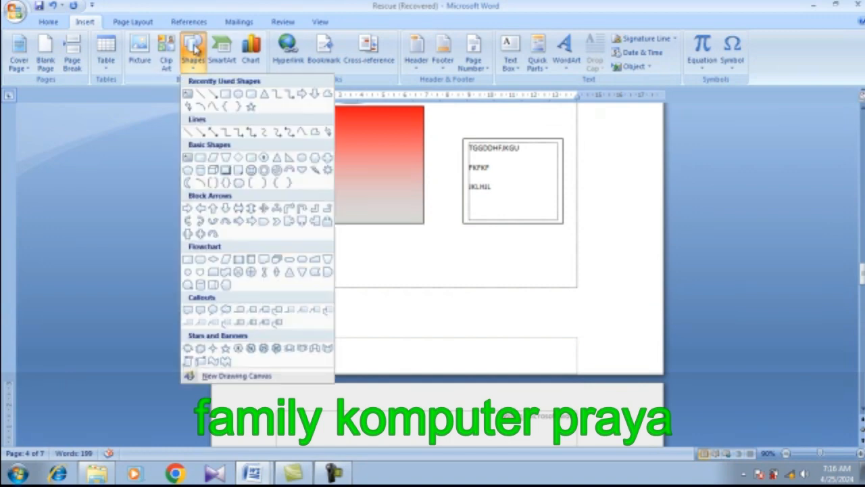
click(228, 95)
scroll(292, 282, down, 8)
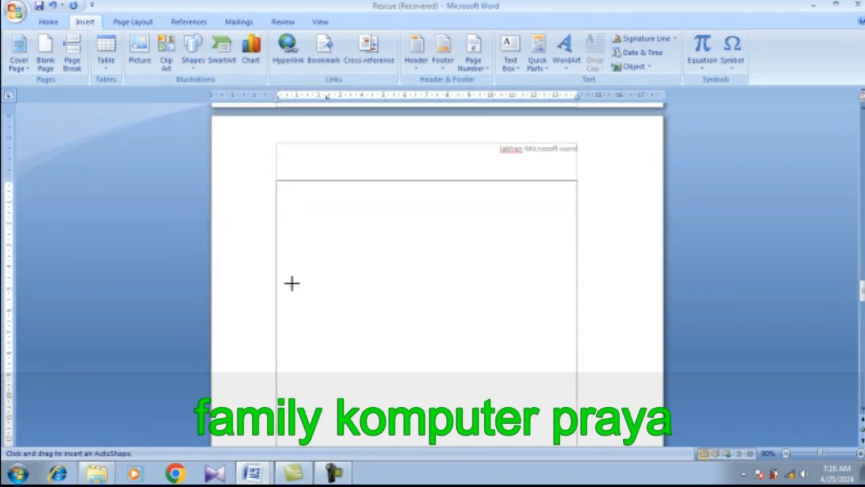
mouse_move(293, 188)
mouse_down()
mouse_move(428, 291)
mouse_move(440, 277)
mouse_up()
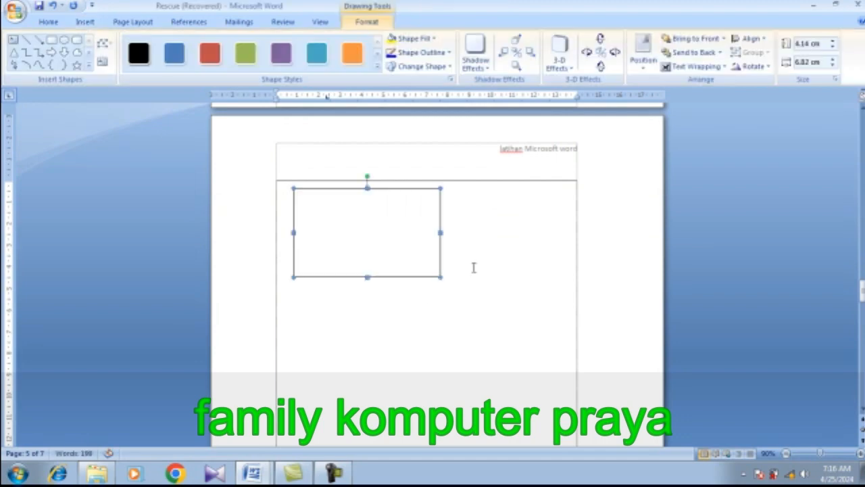
Use Add Text from the new rectangle's shortcut menu to make it an empty text box
right_click(370, 231)
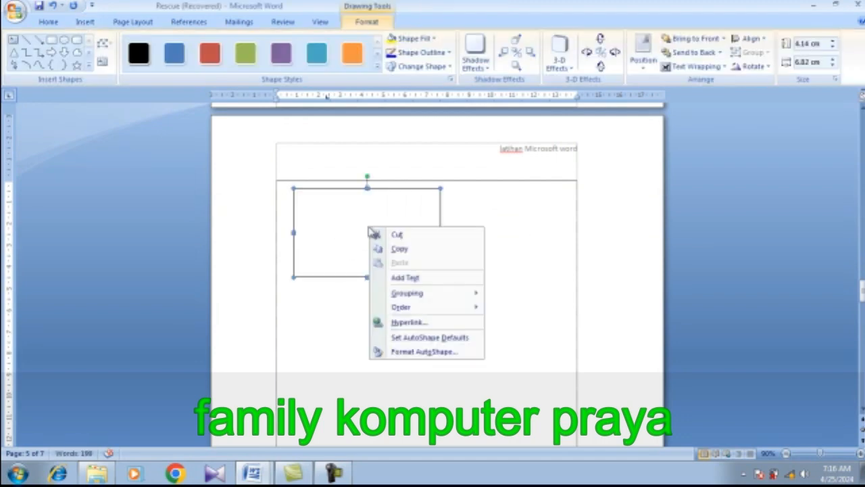
click(399, 279)
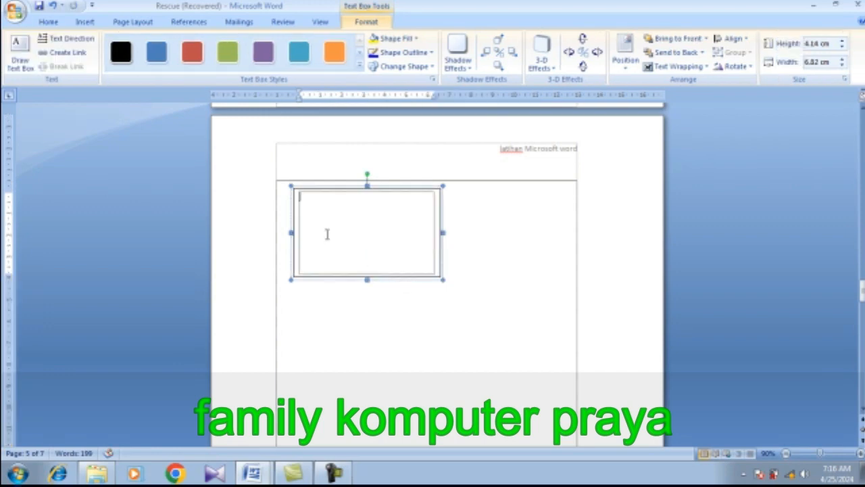
scroll(327, 234, up, 1)
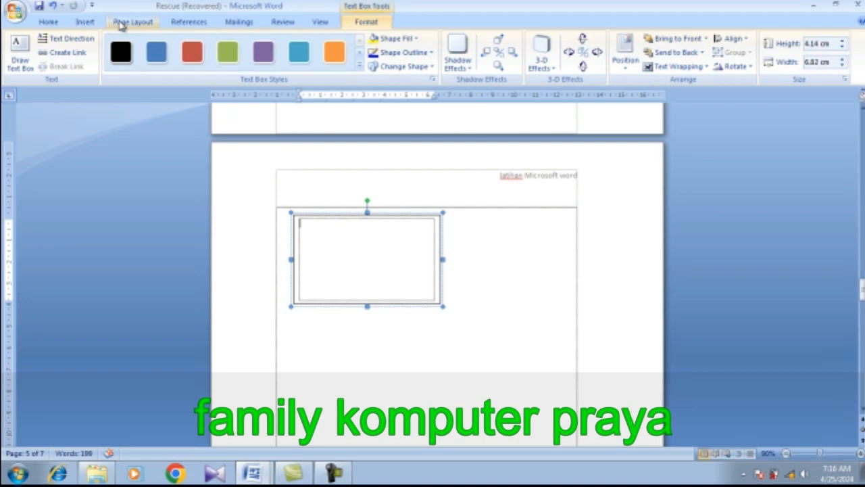
click(85, 22)
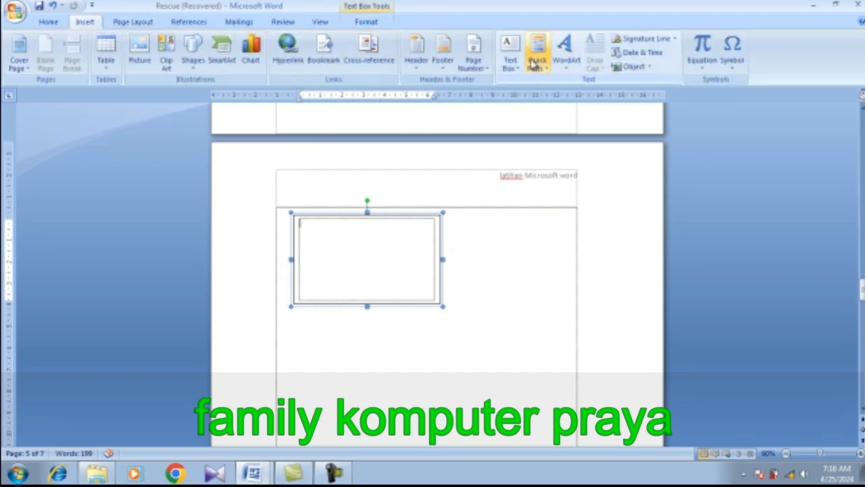
scroll(516, 110, up, 6)
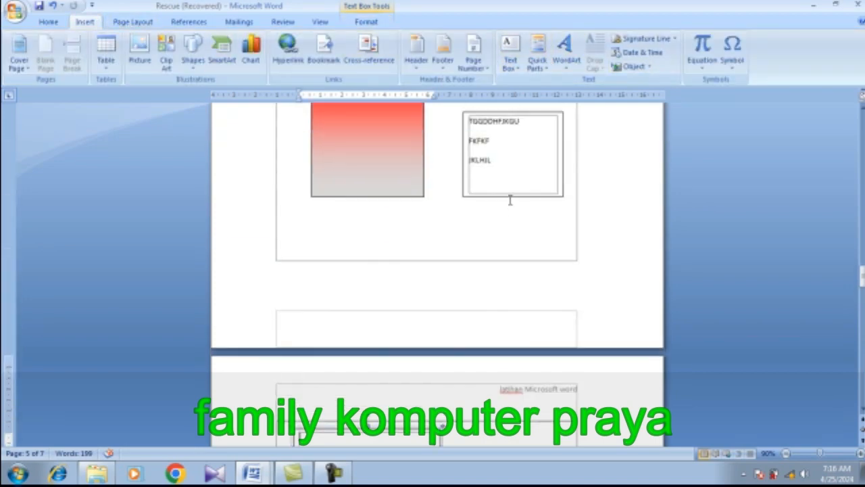
scroll(510, 200, down, 3)
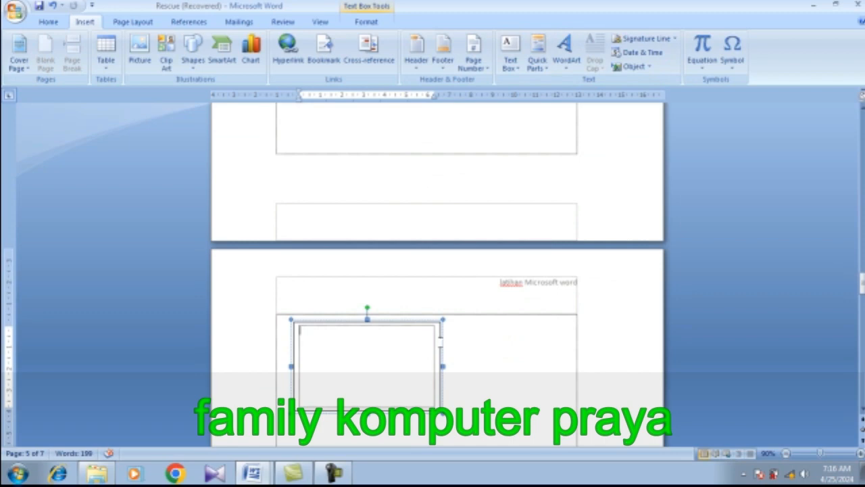
Set the empty text box's outline weight to 6 pt
click(369, 23)
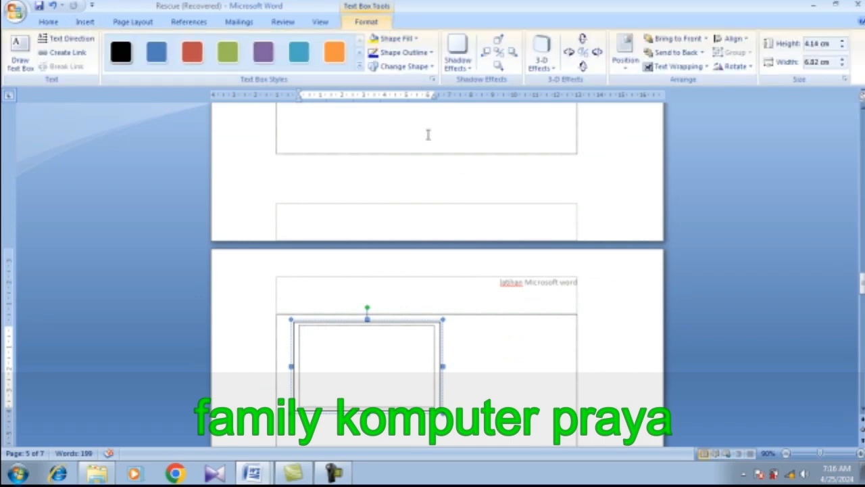
click(440, 399)
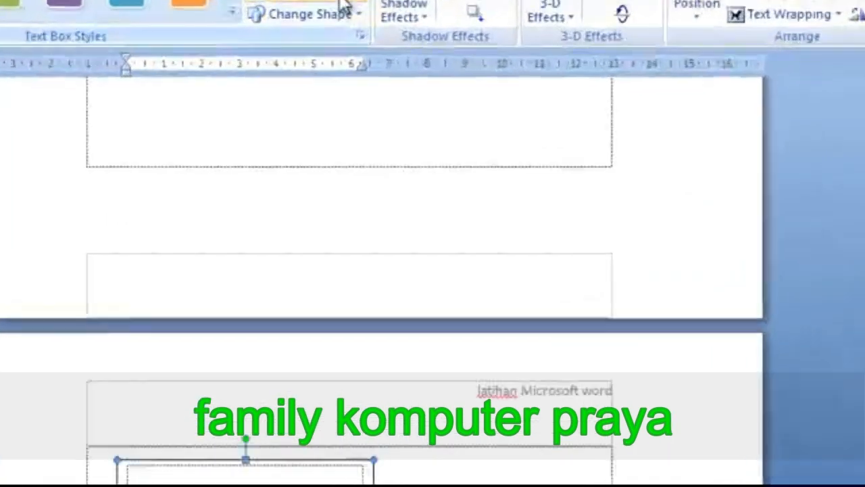
click(406, 52)
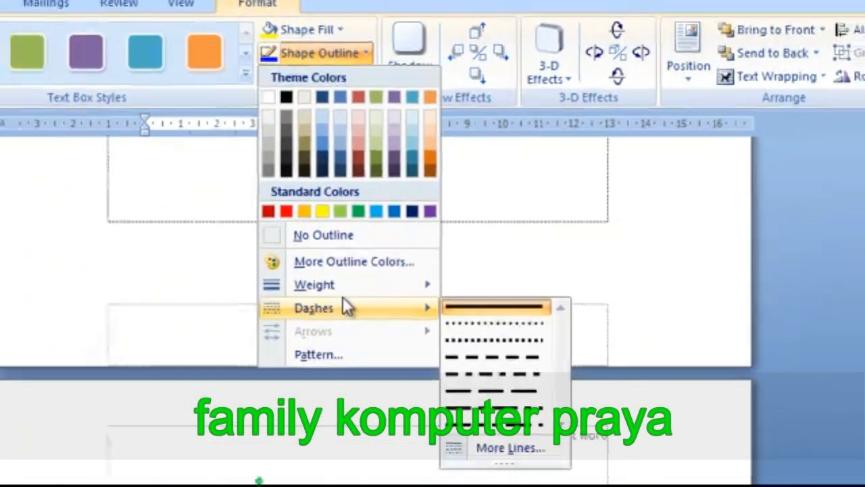
mouse_move(360, 289)
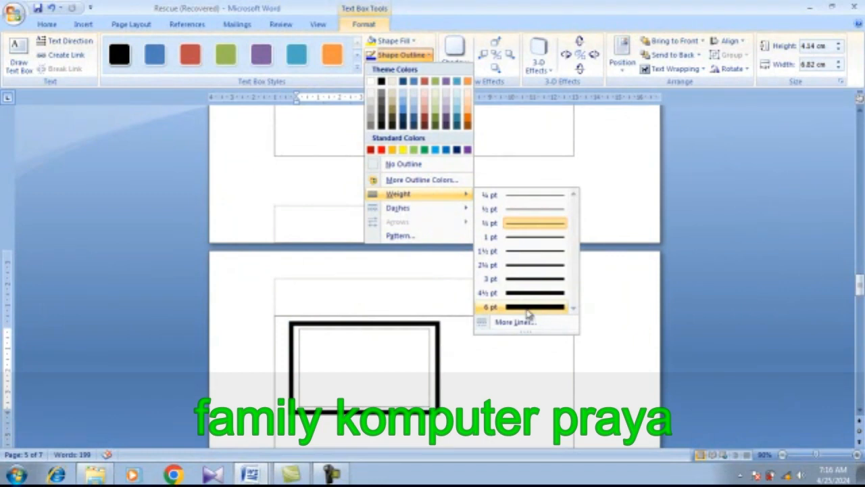
click(530, 308)
scroll(455, 257, up, 3)
Set the red gradient rectangle's outline weight to 4½ pt
click(422, 194)
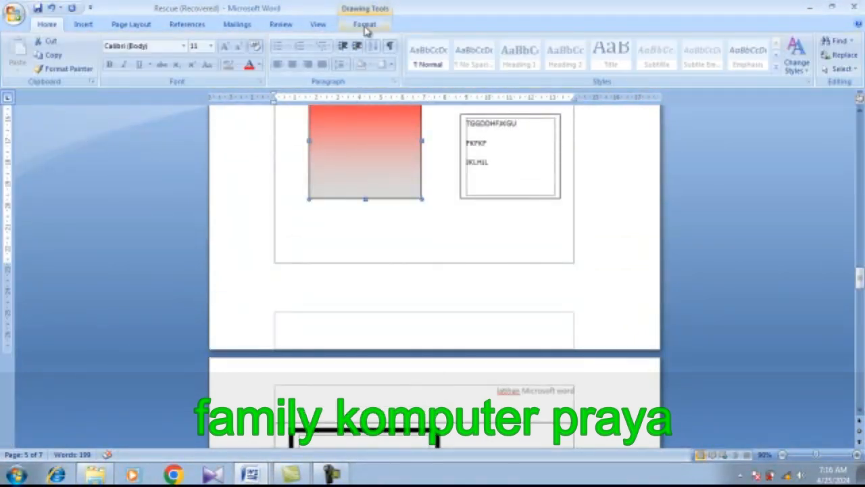
click(365, 26)
click(419, 55)
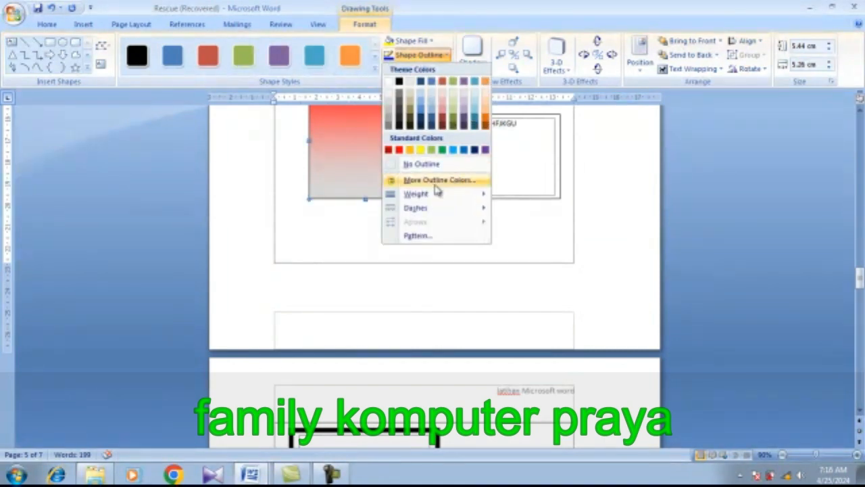
mouse_move(433, 194)
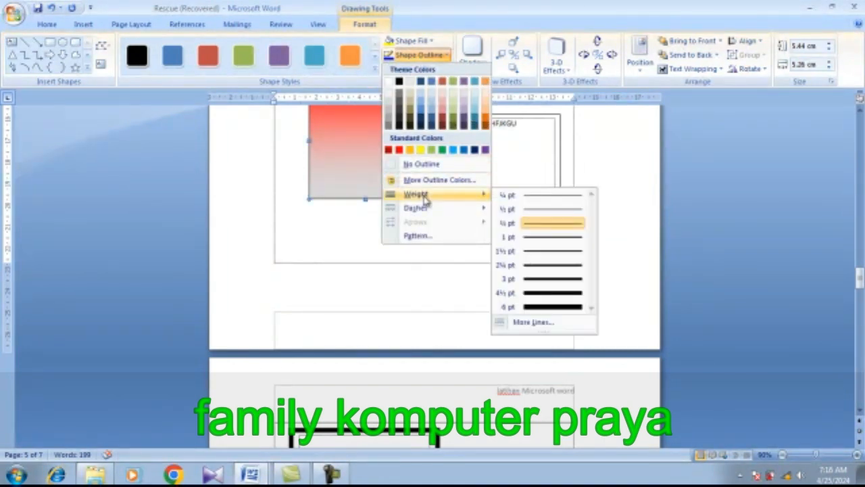
click(566, 296)
scroll(514, 201, up, 3)
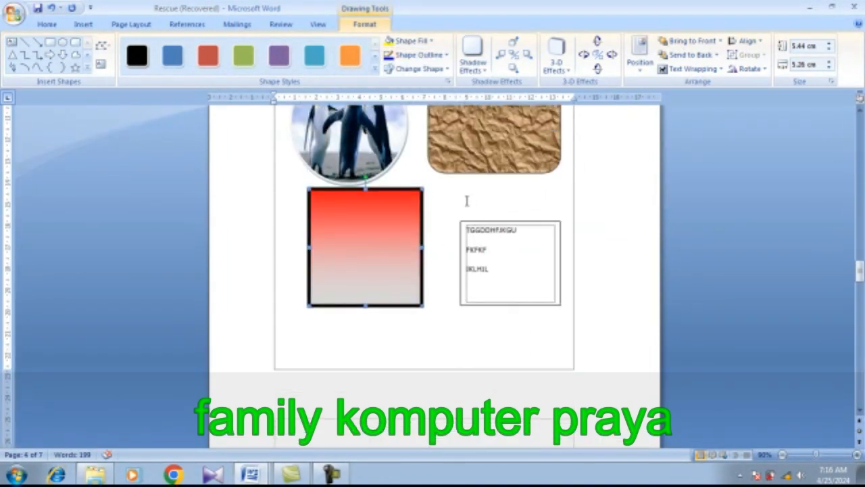
Give the circular penguin picture the 6 pt multi-line border style via More Lines
click(407, 156)
scroll(407, 156, up, 3)
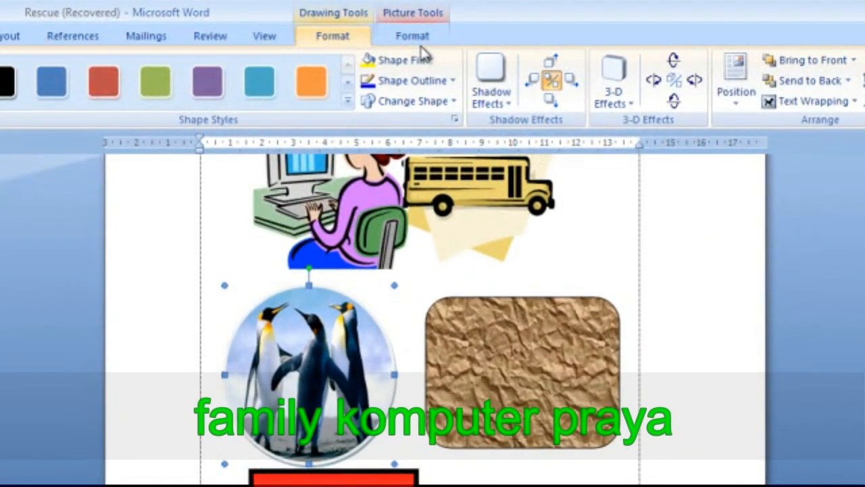
click(414, 39)
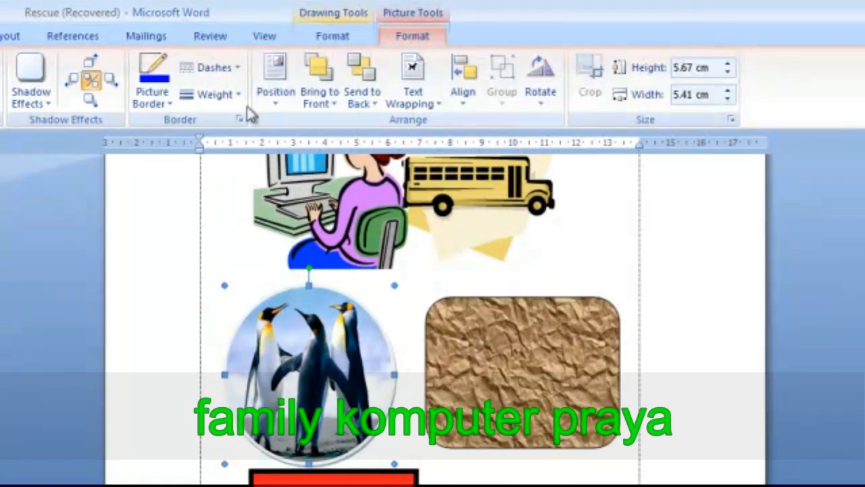
click(225, 96)
click(257, 302)
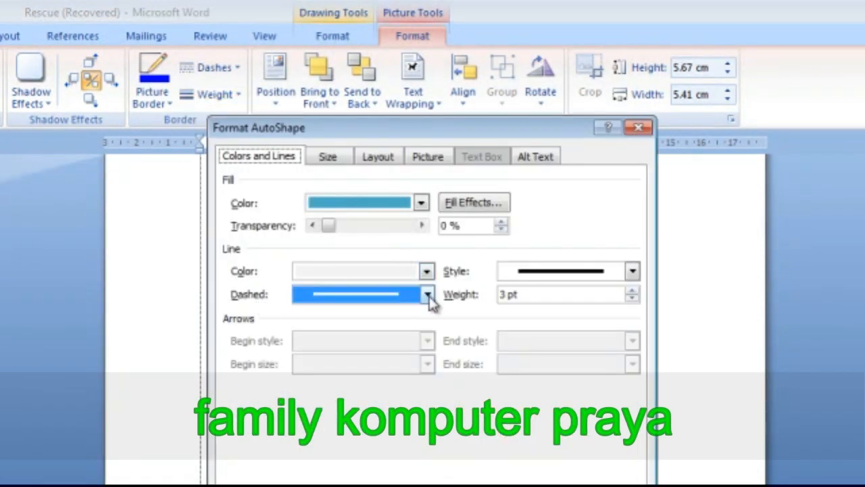
click(599, 278)
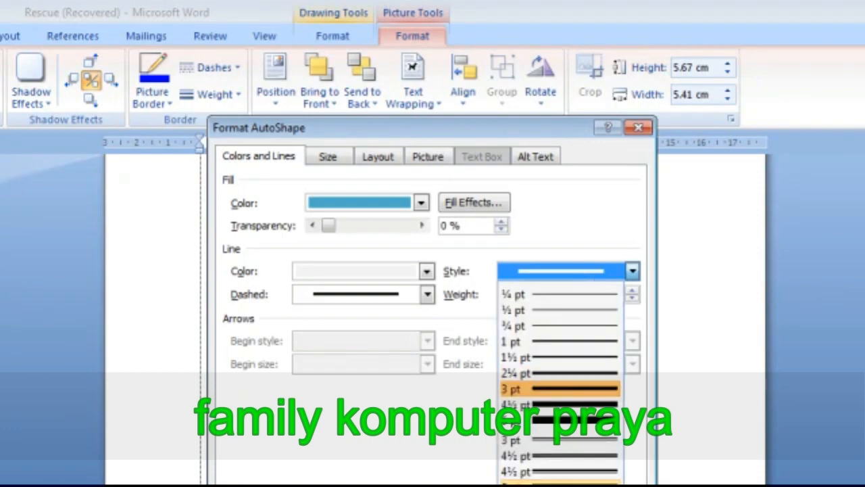
click(560, 484)
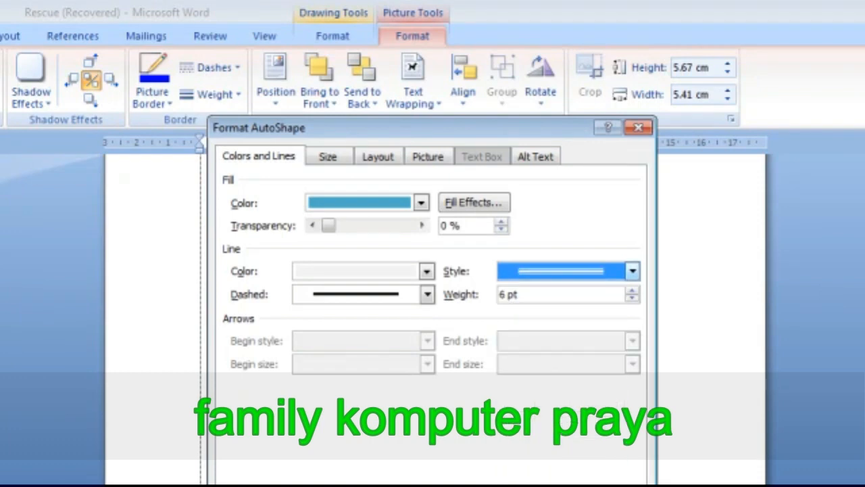
key(Return)
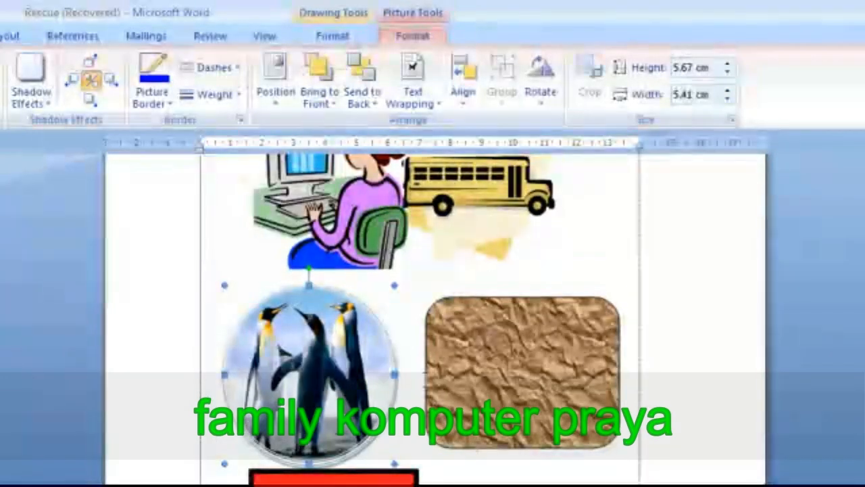
scroll(533, 458, down, 3)
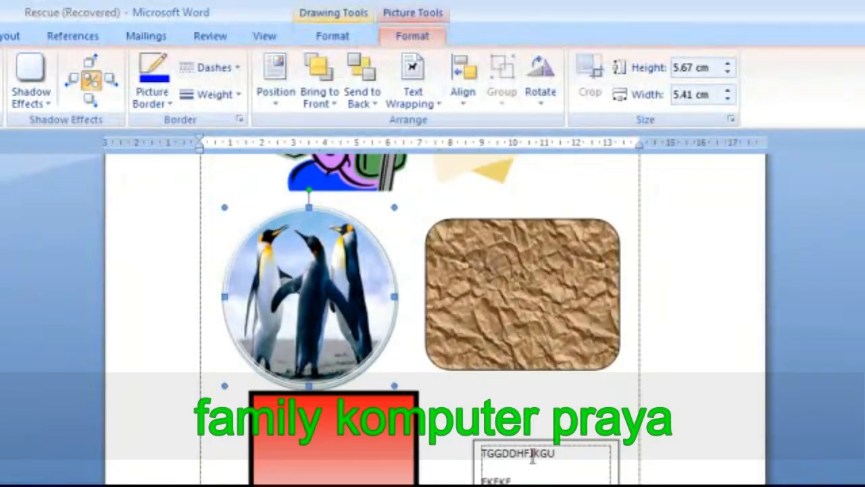
Give the crumpled-paper rounded rectangle the same 6 pt multi-line outline style
click(517, 216)
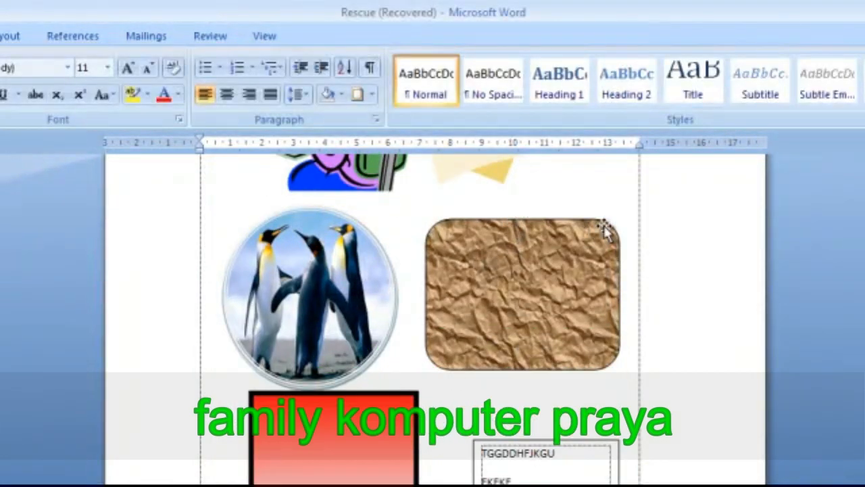
click(620, 293)
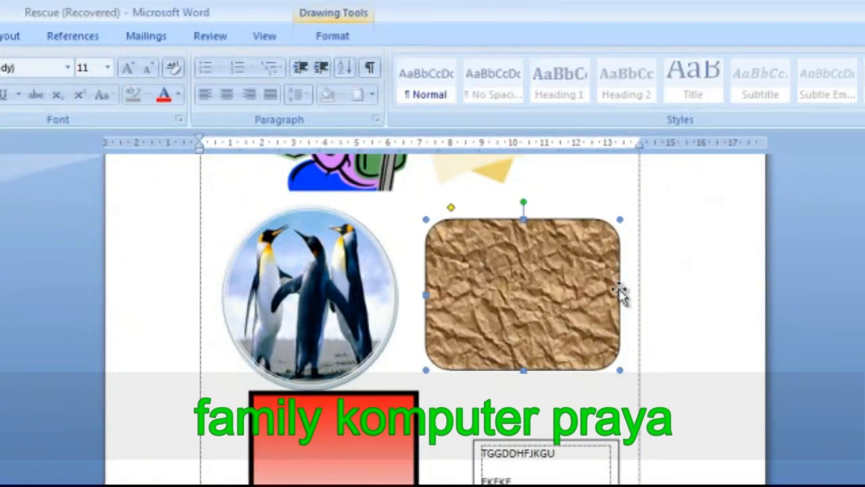
click(358, 38)
click(394, 84)
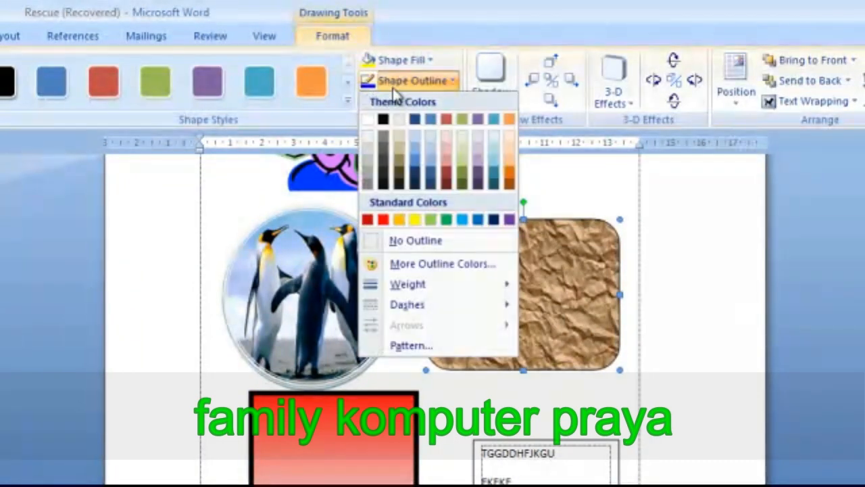
mouse_move(405, 289)
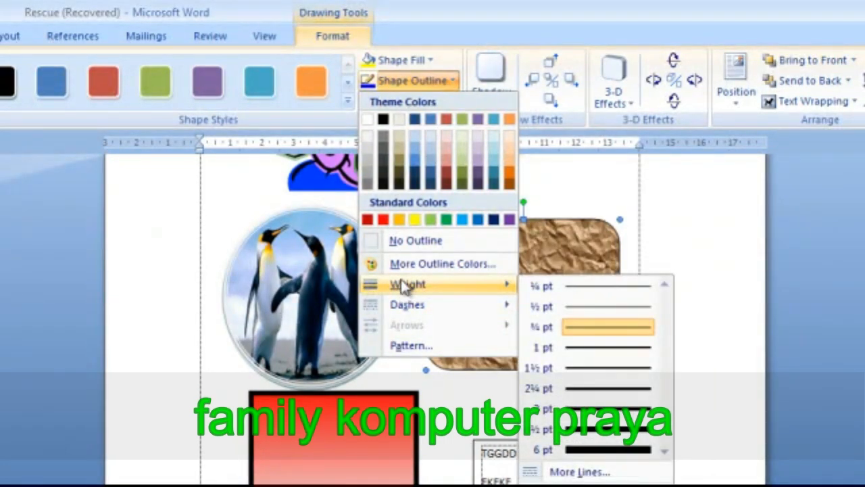
click(553, 470)
click(578, 277)
click(578, 277)
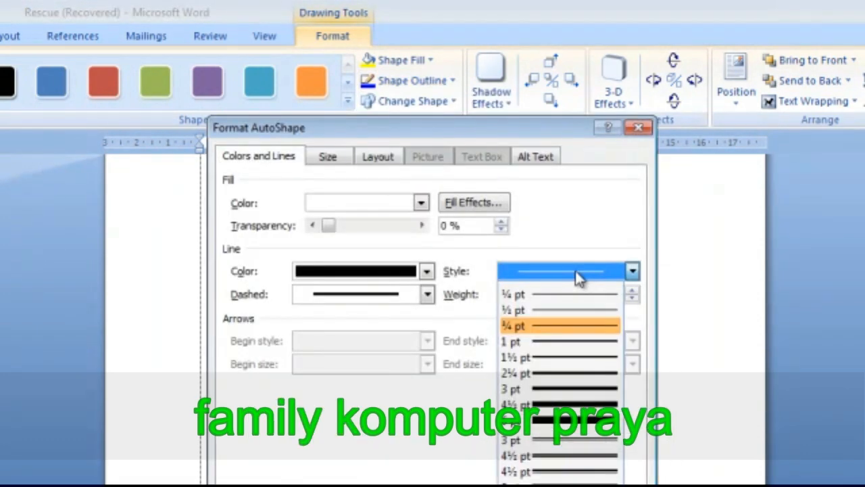
click(559, 485)
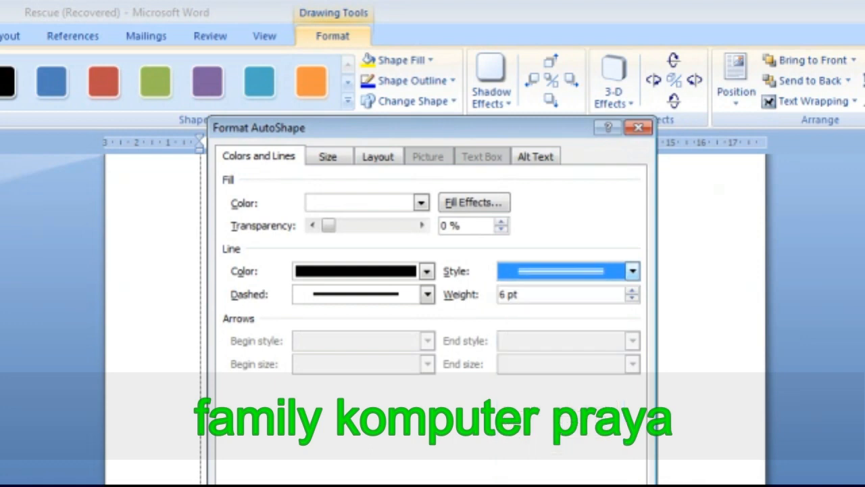
click(570, 453)
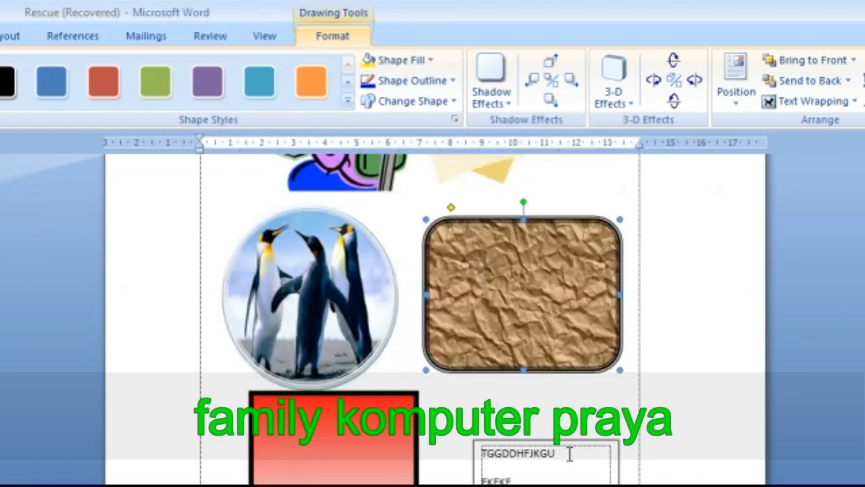
scroll(666, 306, up, 1)
scroll(634, 315, down, 12)
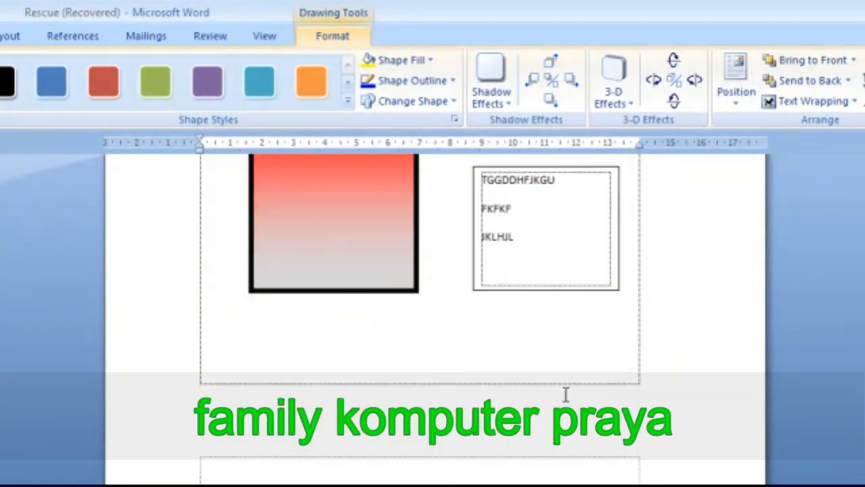
Place the cursor beside the bordered box and insert a bold WordArt style
click(494, 439)
scroll(495, 439, down, 4)
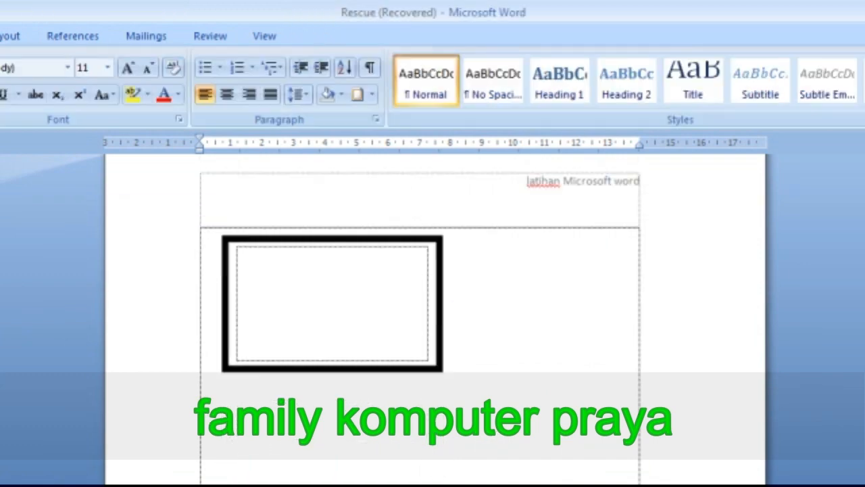
double_click(508, 319)
click(0, 35)
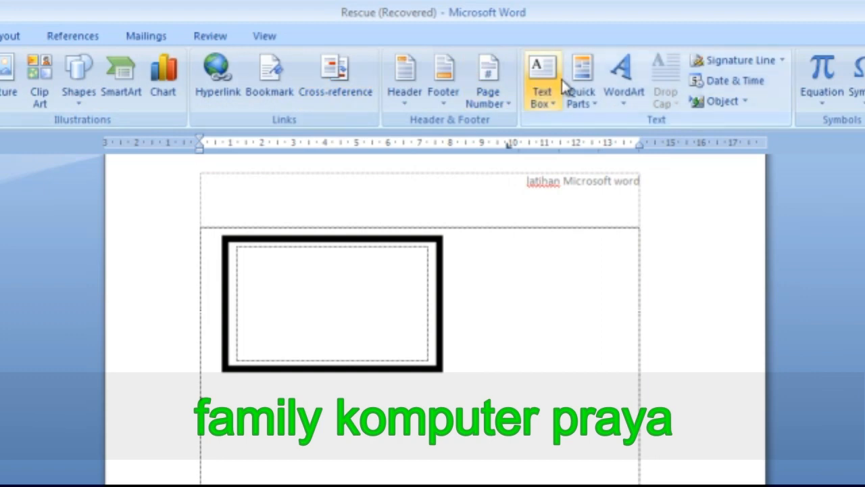
click(625, 98)
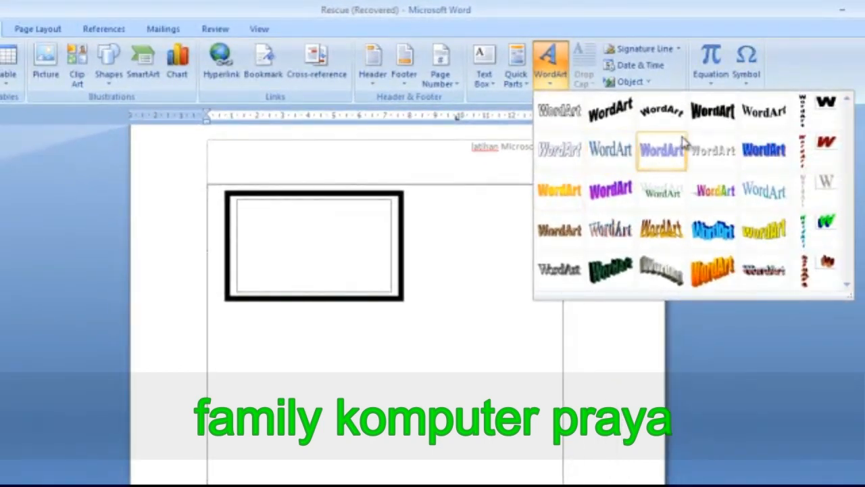
click(707, 119)
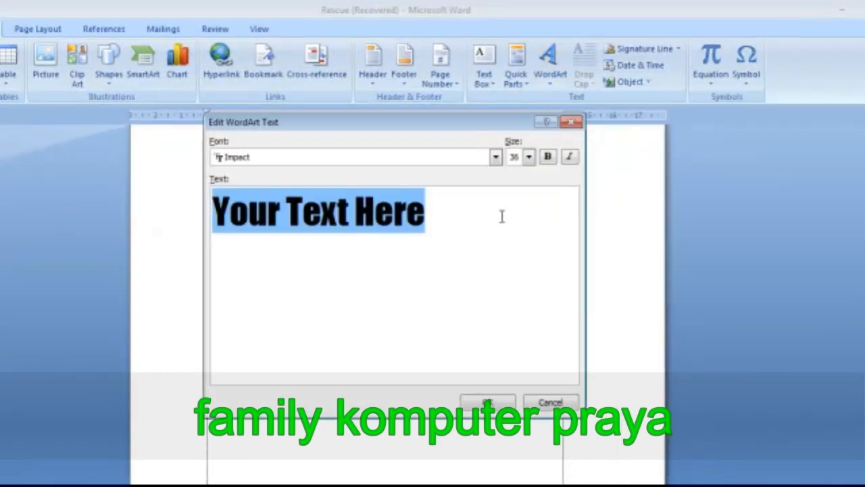
Replace the WordArt placeholder with the author's full name in capitals
key(BackSpace)
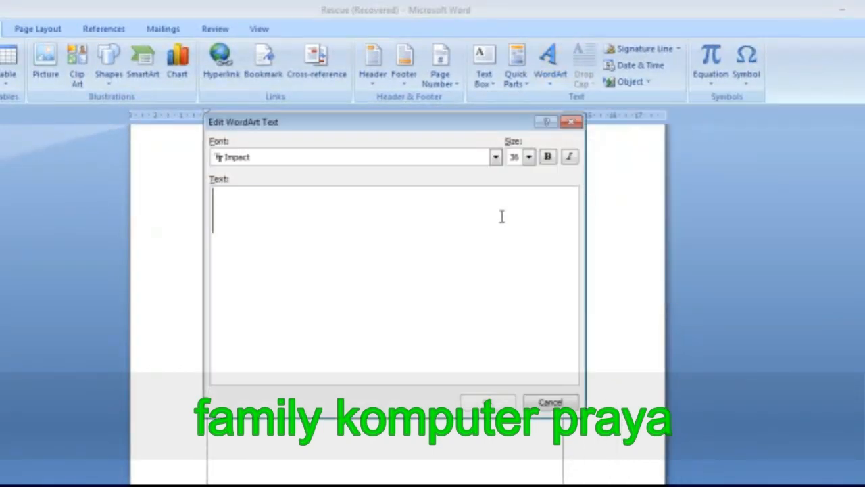
text(LAL)
key(BackSpace)
key(BackSpace)
key(BackSpace)
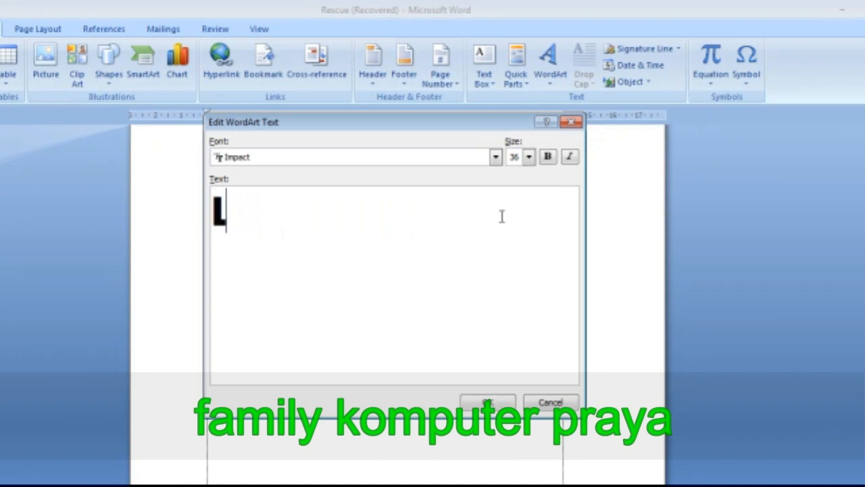
text(LALU MULIAD)
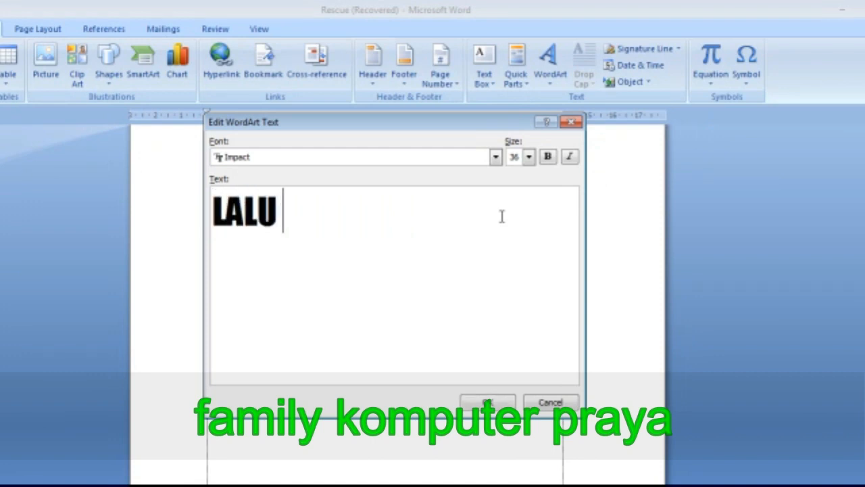
text(I IRMn)
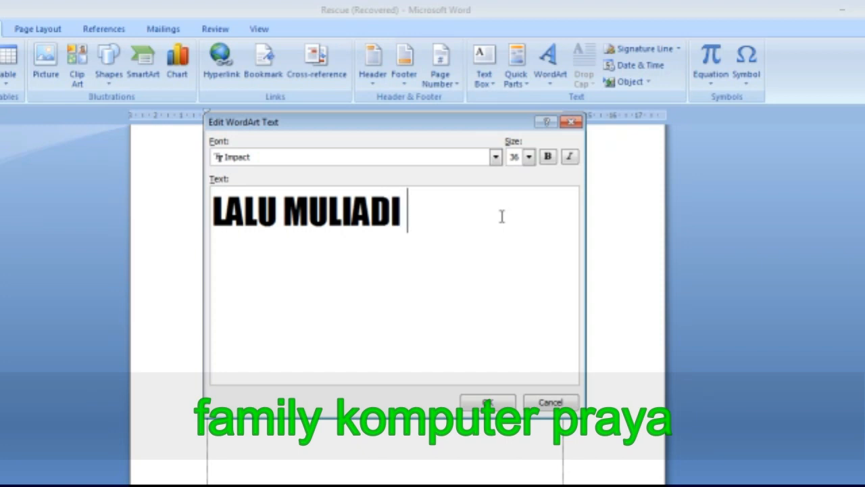
key(BackSpace)
text(an)
key(BackSpace)
key(BackSpace)
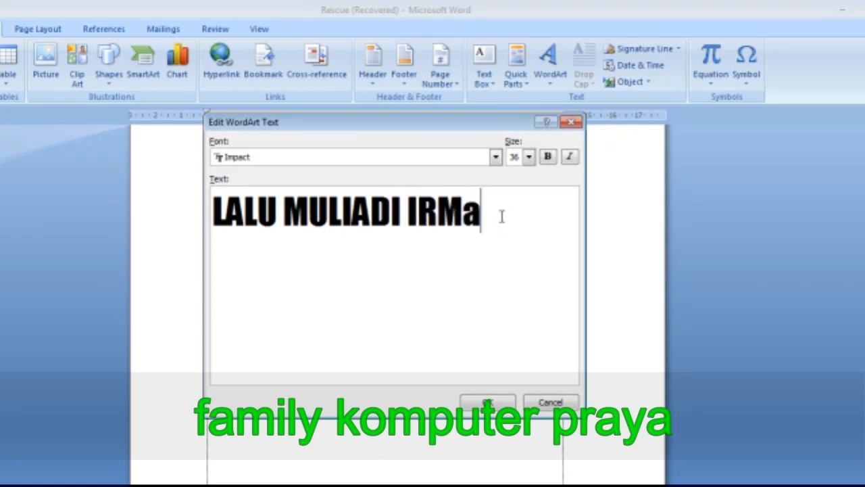
text(AN)
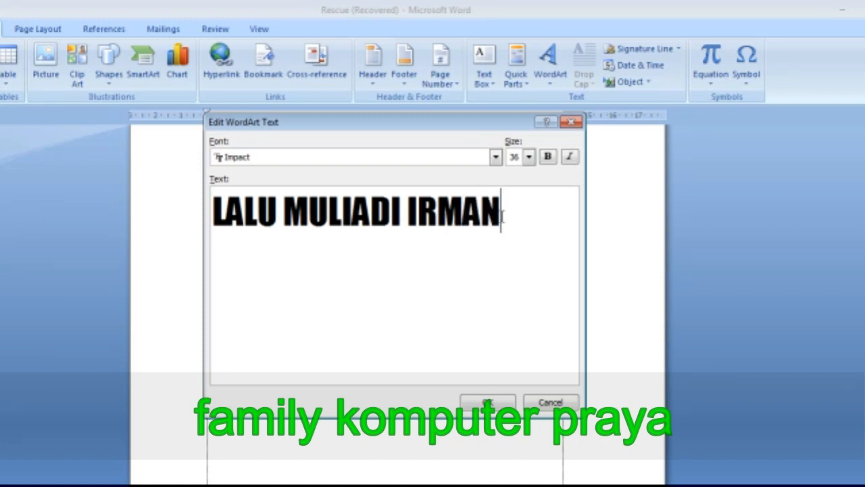
Insert the name WordArt, stretch it taller, and try several WordArt styles including the arched one
click(488, 403)
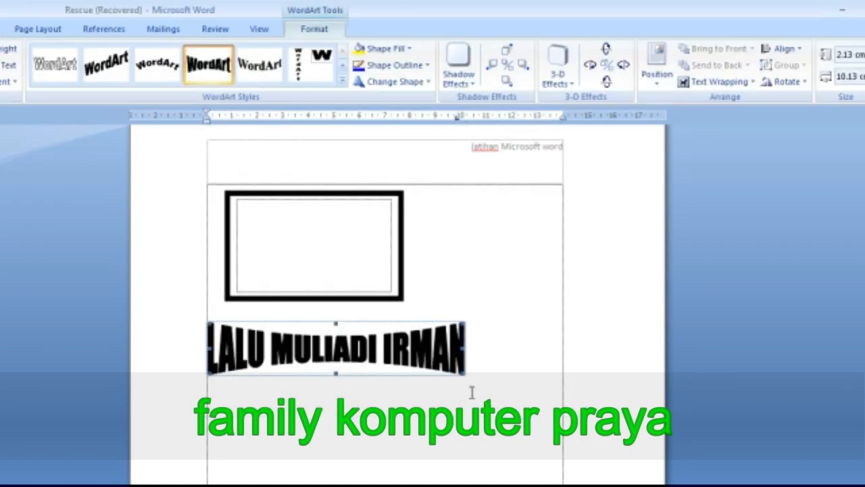
drag(336, 373, 336, 387)
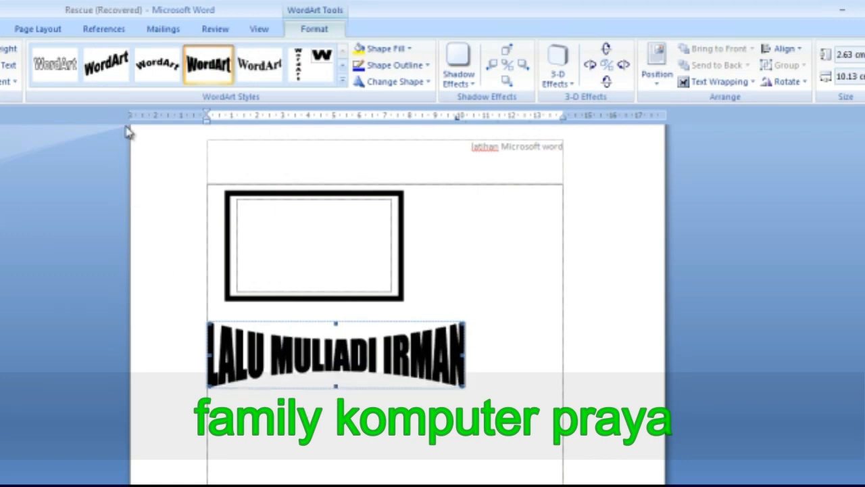
click(54, 76)
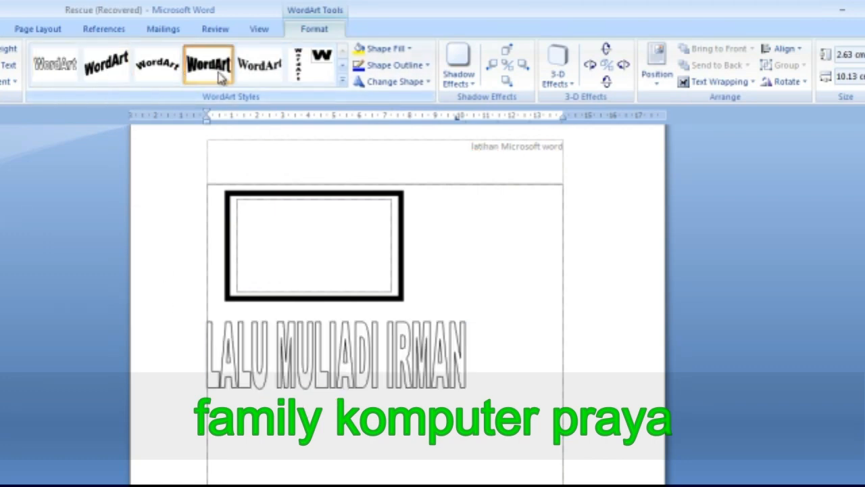
click(215, 73)
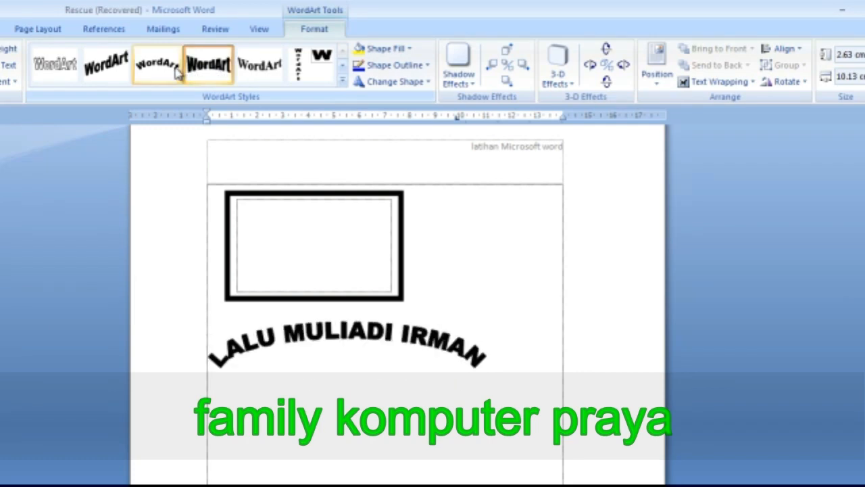
click(105, 73)
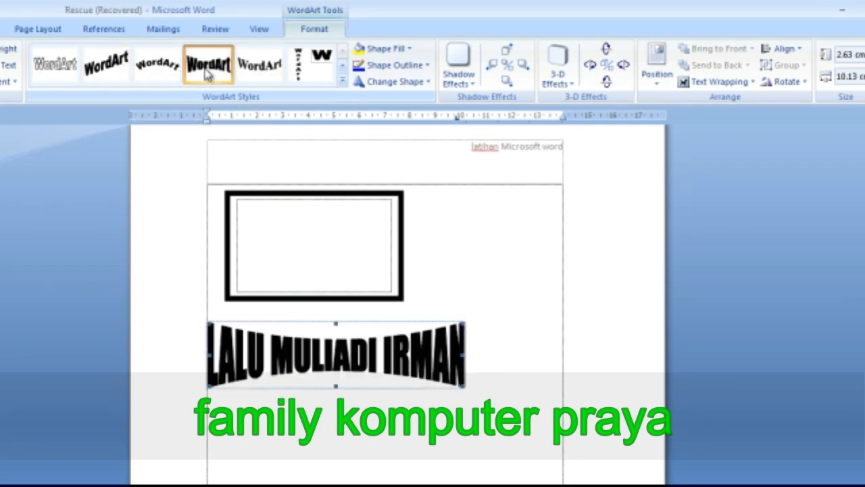
Fill the WordArt solid red with a 2¼ pt outline, using the plain first style
click(384, 49)
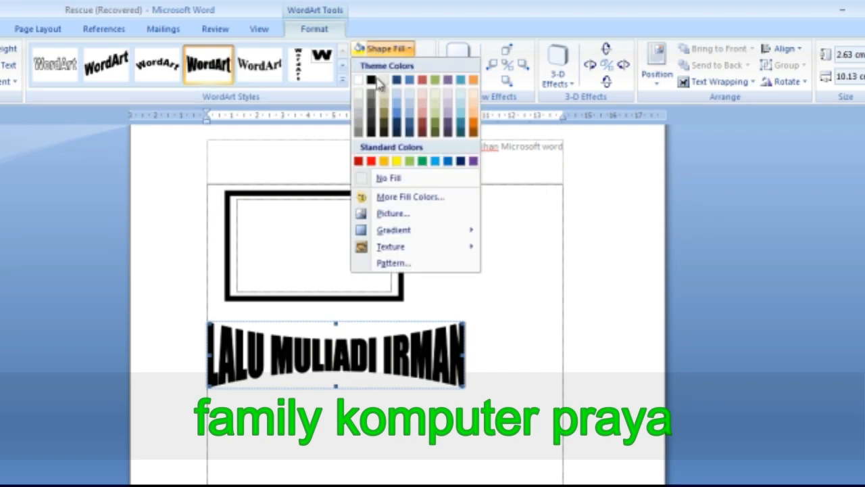
click(371, 163)
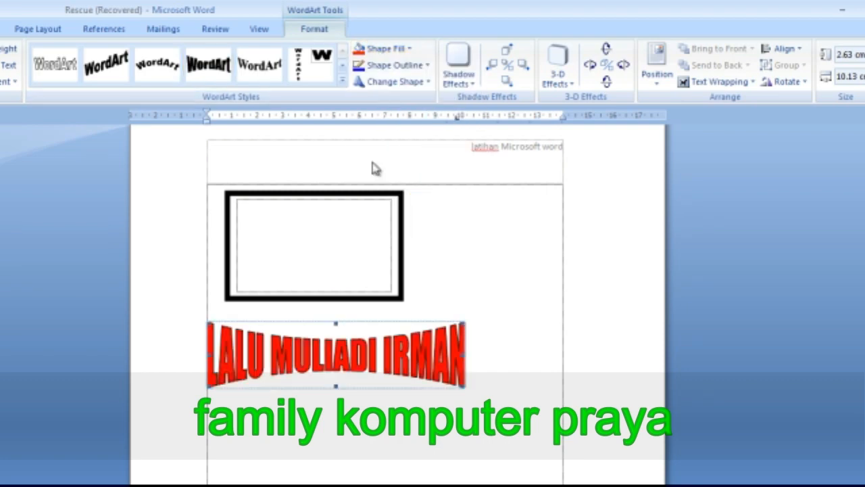
click(396, 65)
mouse_move(399, 230)
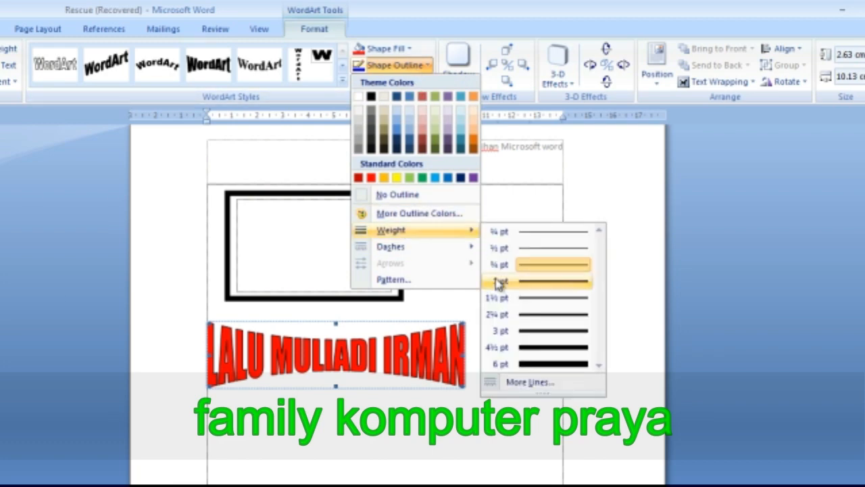
click(539, 317)
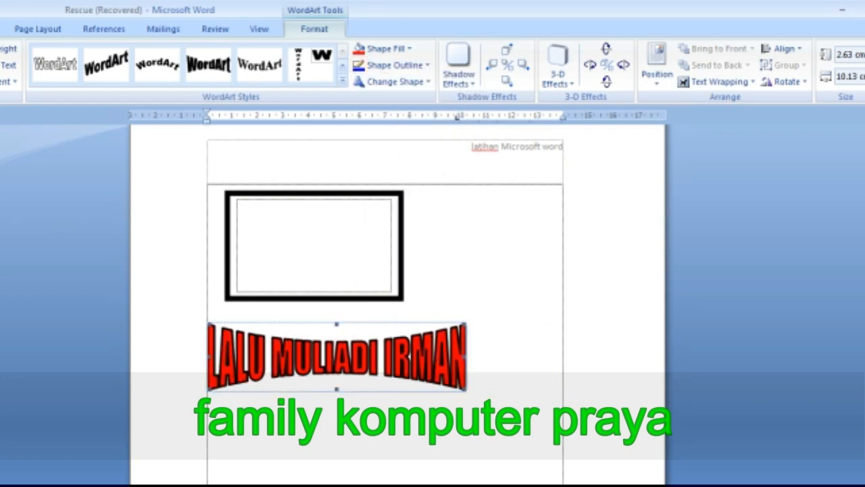
click(49, 68)
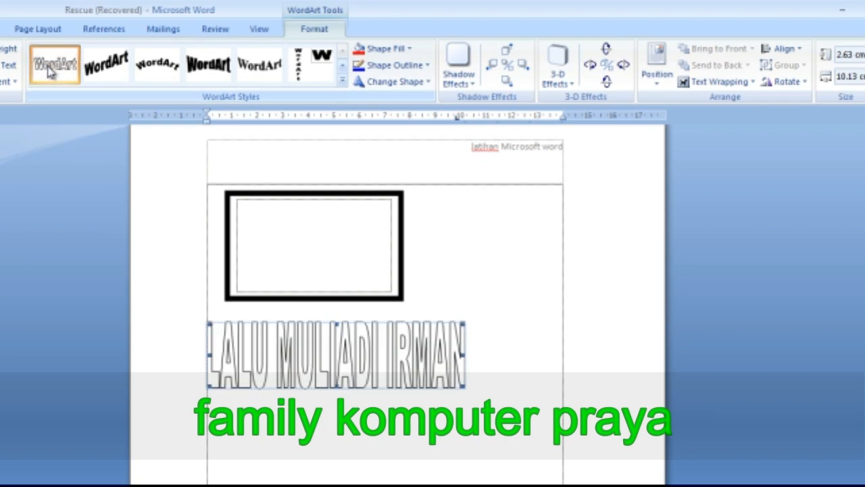
click(384, 49)
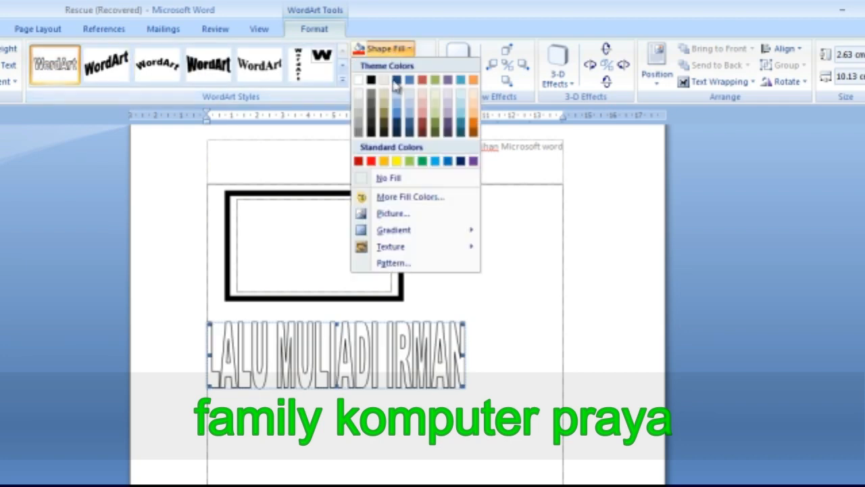
click(374, 162)
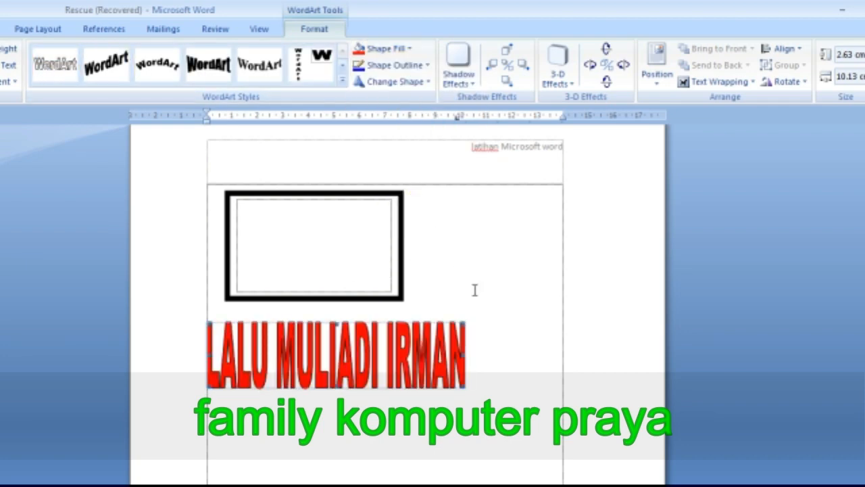
click(523, 330)
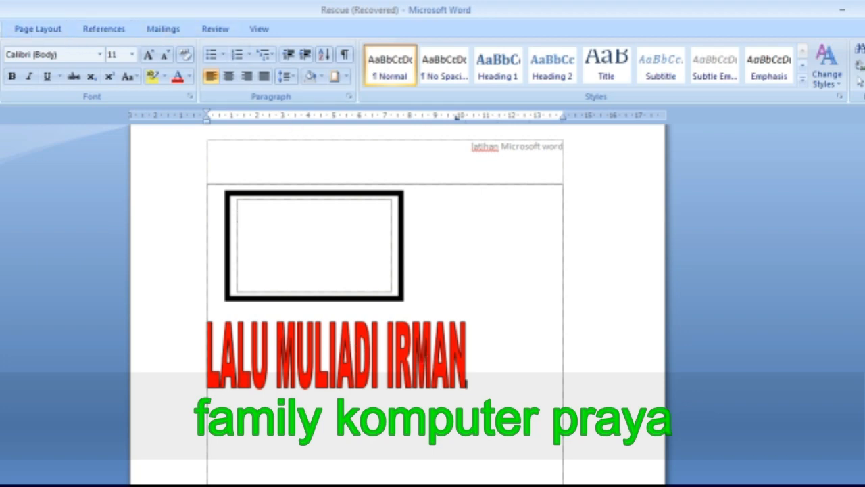
Insert the built-in Fourier Series equation on the line below the red WordArt name
click(1, 29)
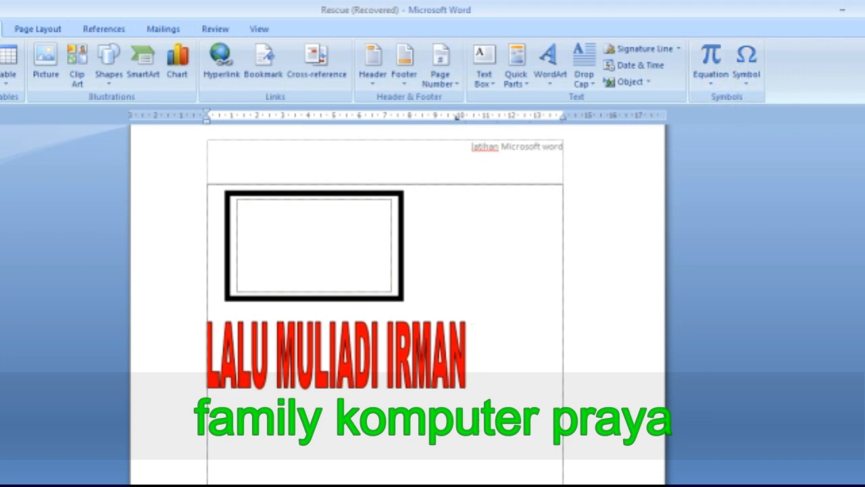
click(492, 407)
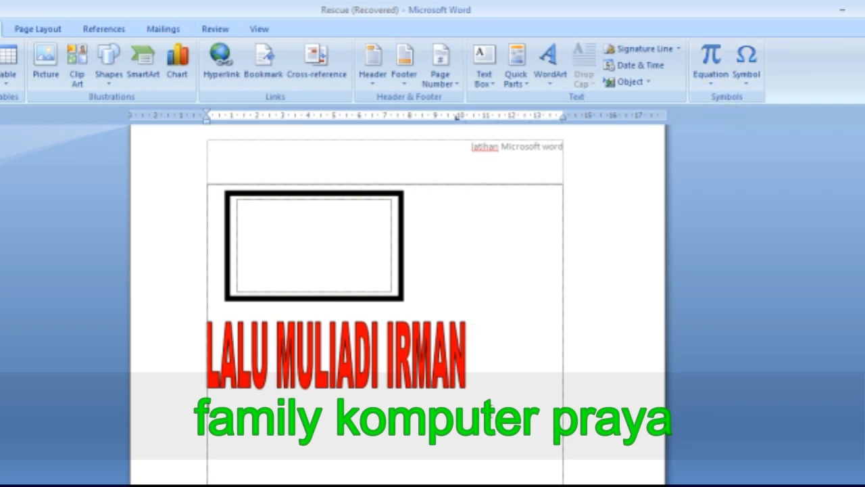
click(758, 74)
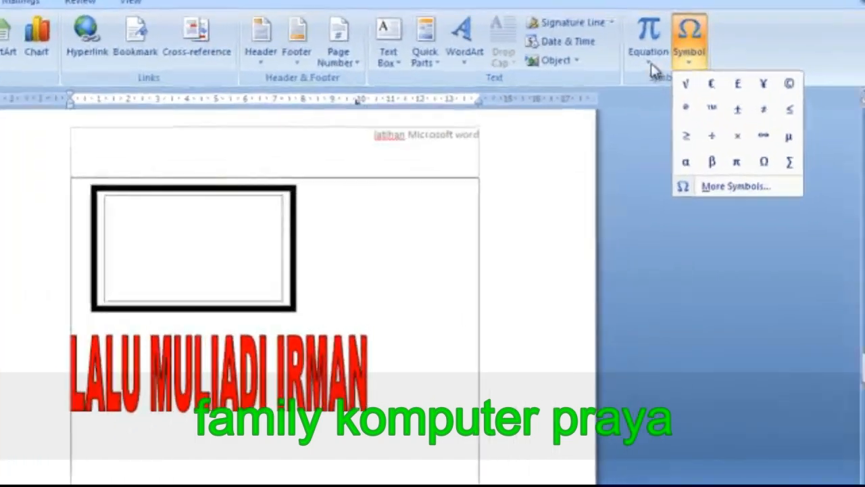
click(709, 80)
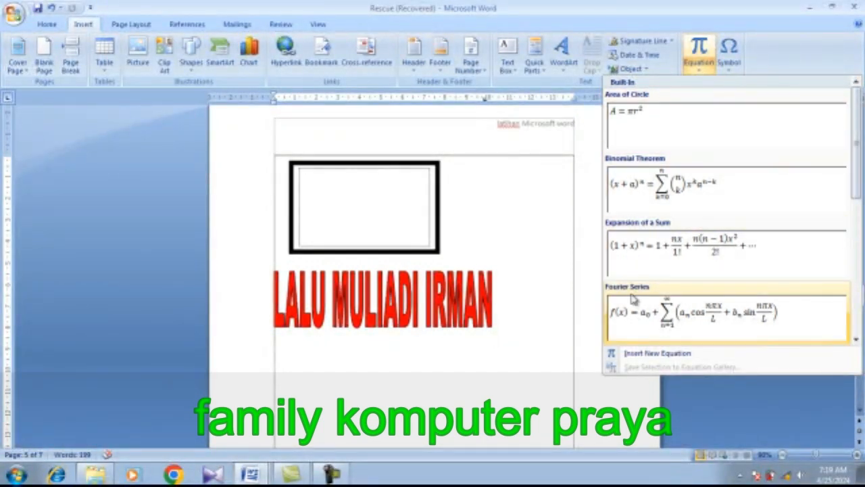
click(634, 315)
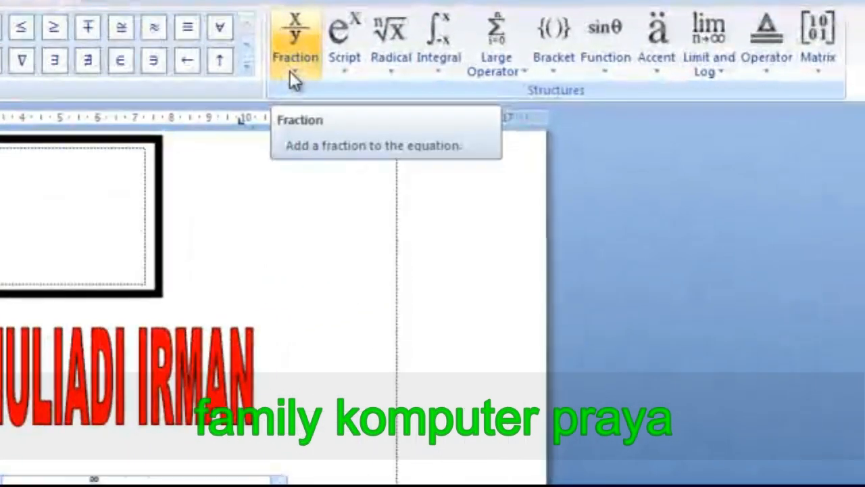
Add an empty stacked fraction to the Fourier equation, then reopen the Insert Equation list
click(290, 71)
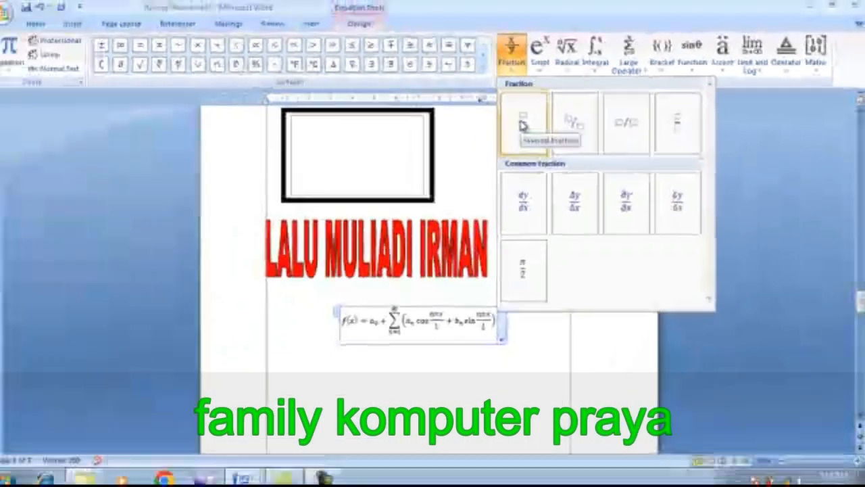
click(522, 123)
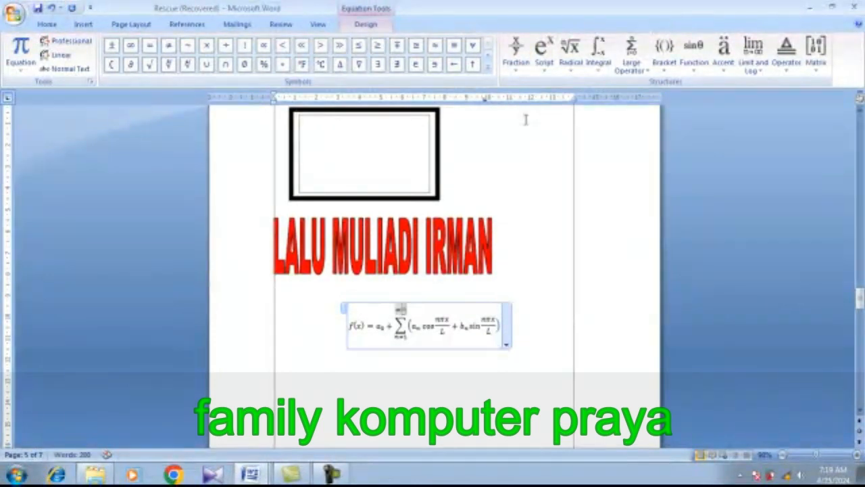
click(307, 405)
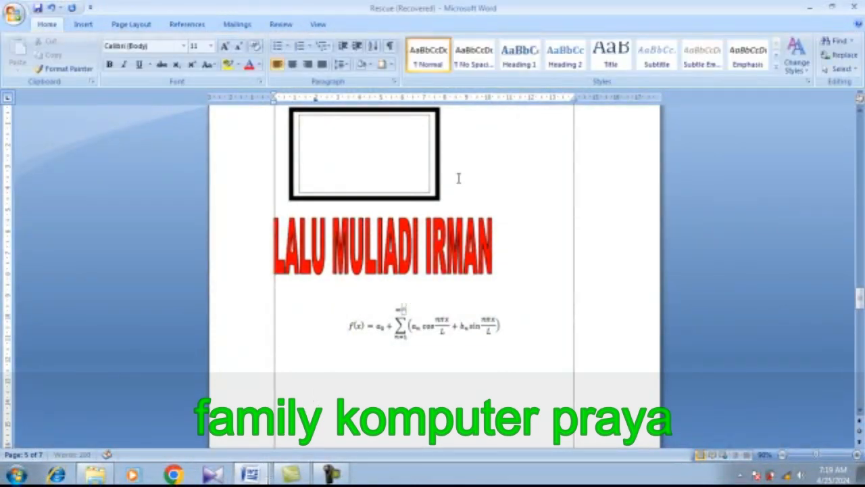
click(83, 27)
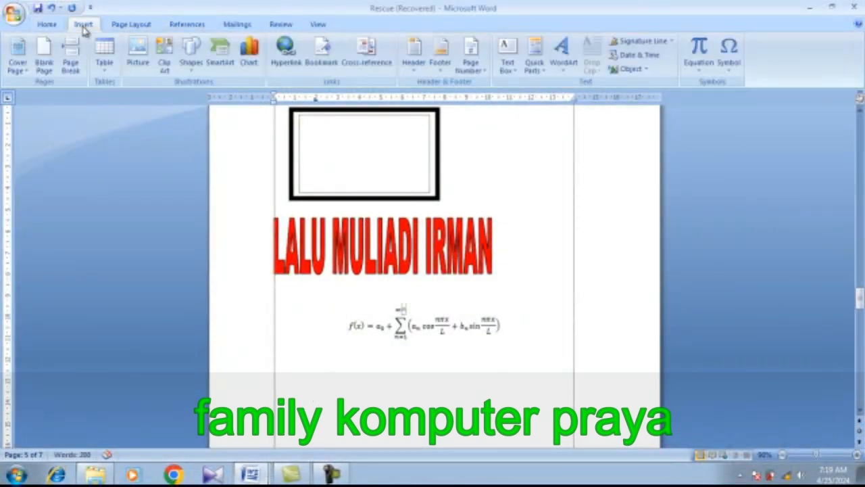
click(705, 70)
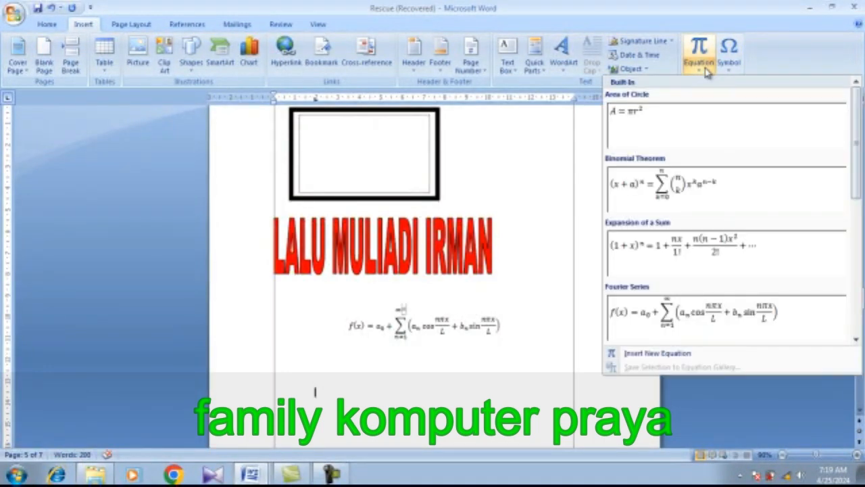
Start a new equation with a cube root of 2 followed by a plus sign
click(665, 357)
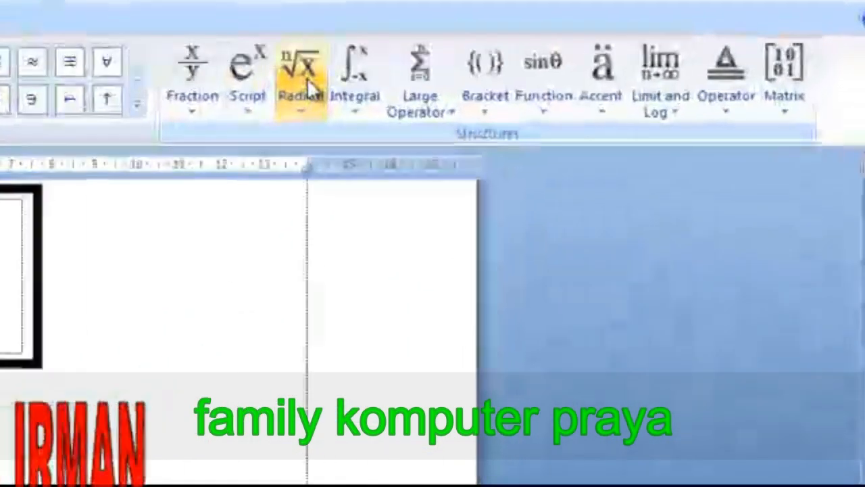
click(572, 51)
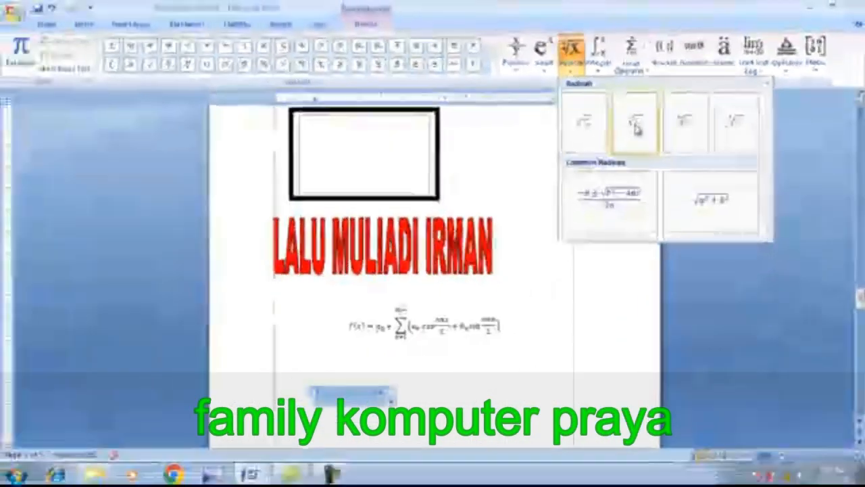
click(637, 128)
scroll(624, 172, down, 2)
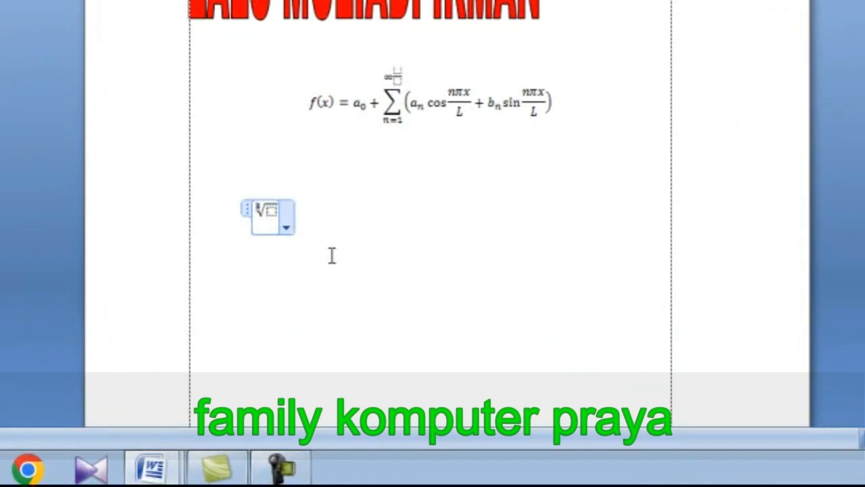
click(274, 210)
text(2)
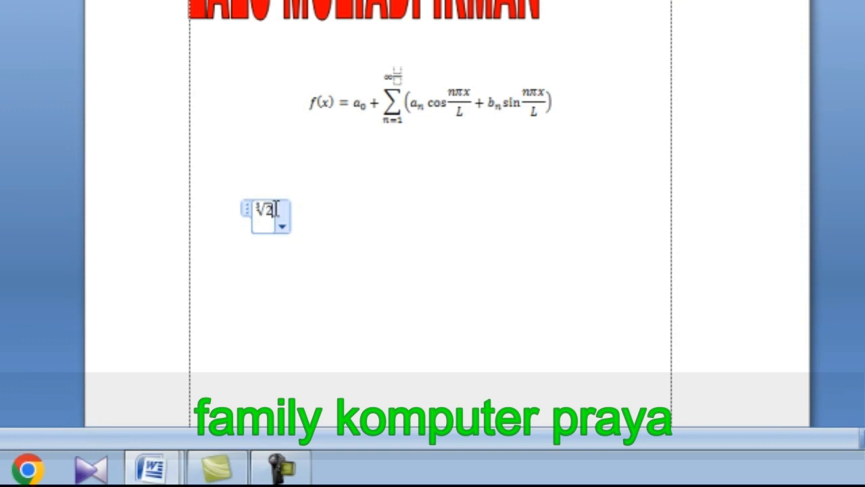
key(Right)
text(+)
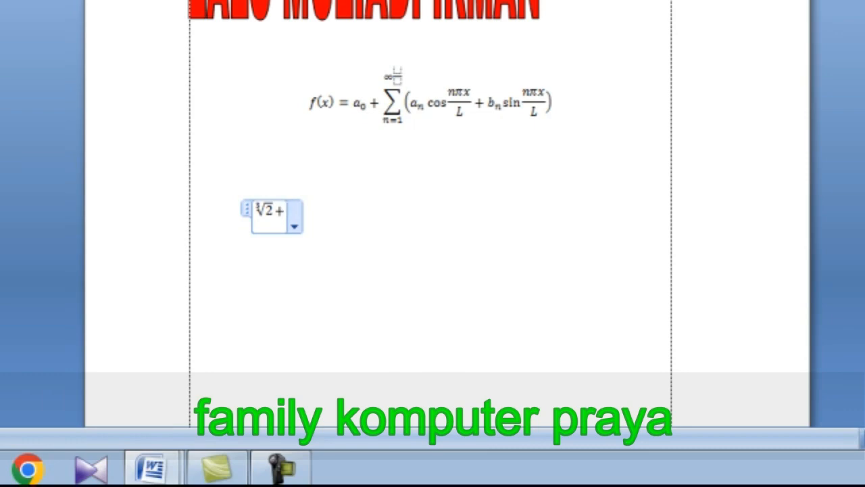
Add a cube root of 5 and end the line with an equals sign
click(666, 0)
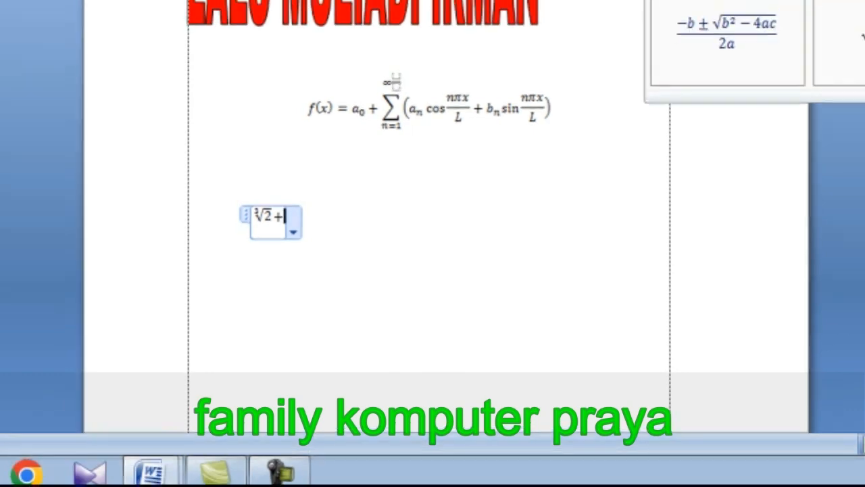
click(730, 166)
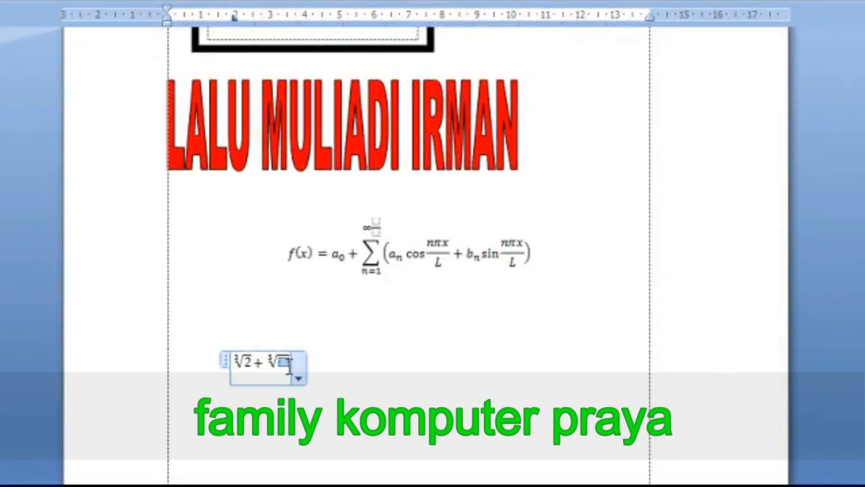
text(5)
click(356, 369)
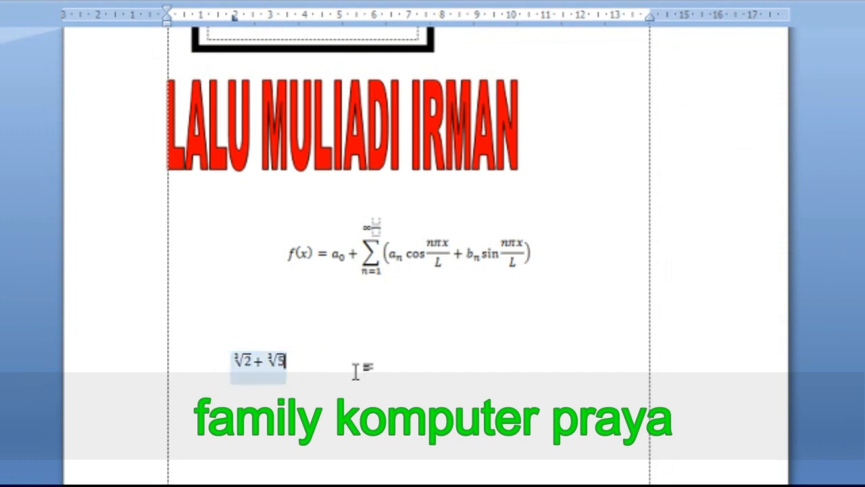
text(=)
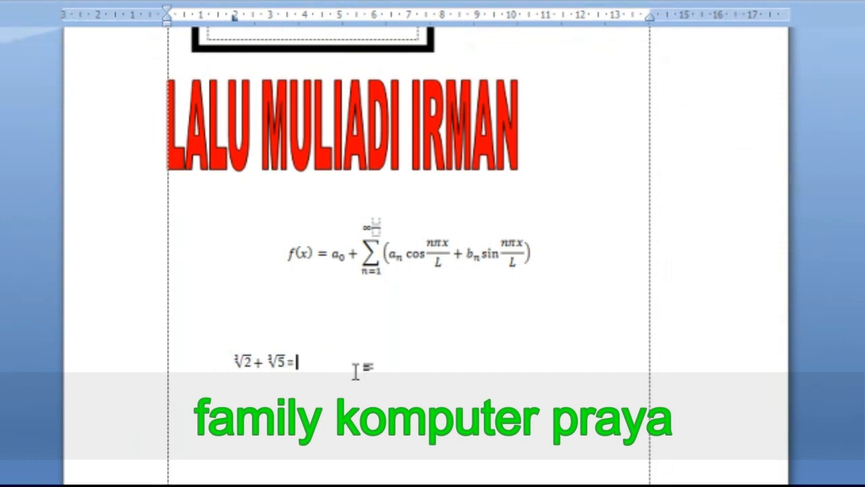
scroll(325, 290, down, 1)
scroll(185, 303, up, 3)
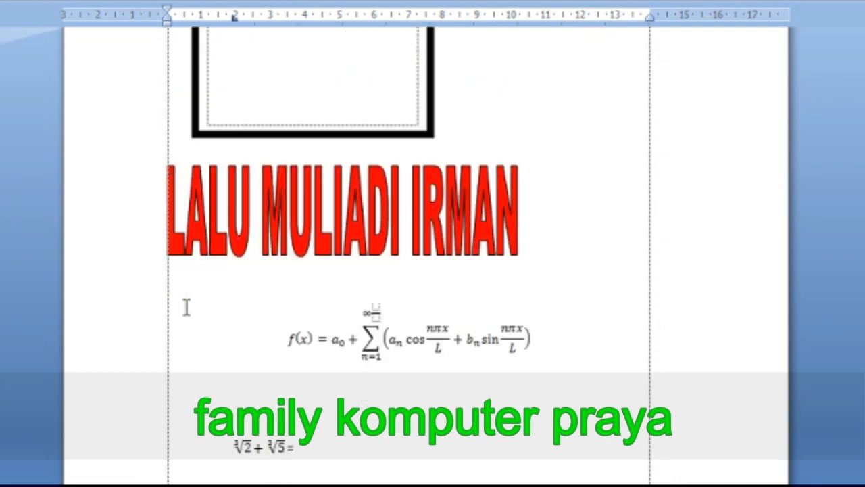
scroll(186, 308, down, 3)
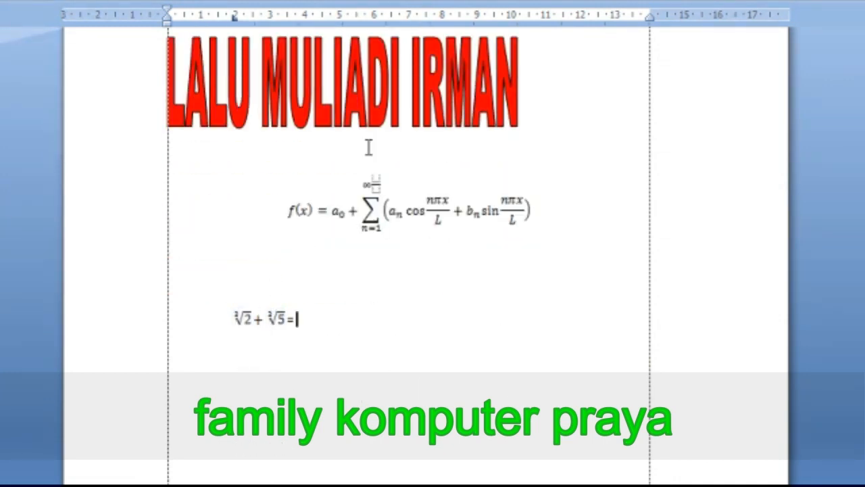
scroll(415, 124, up, 20)
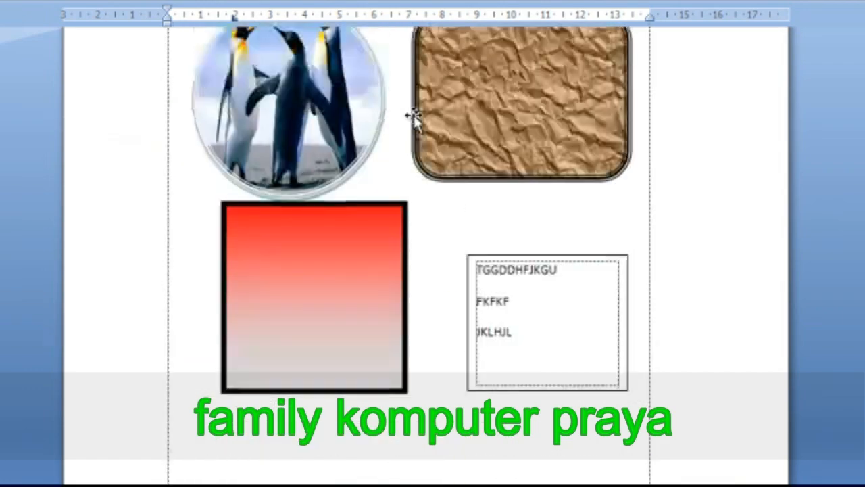
scroll(415, 122, up, 20)
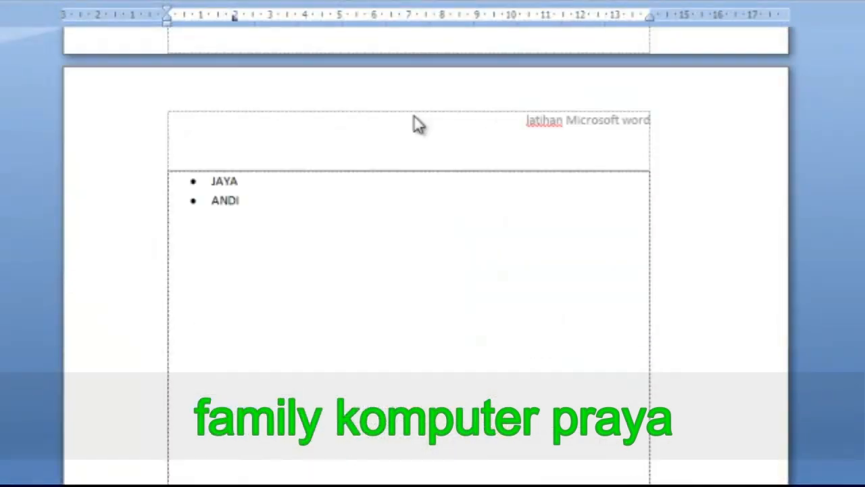
scroll(415, 117, up, 20)
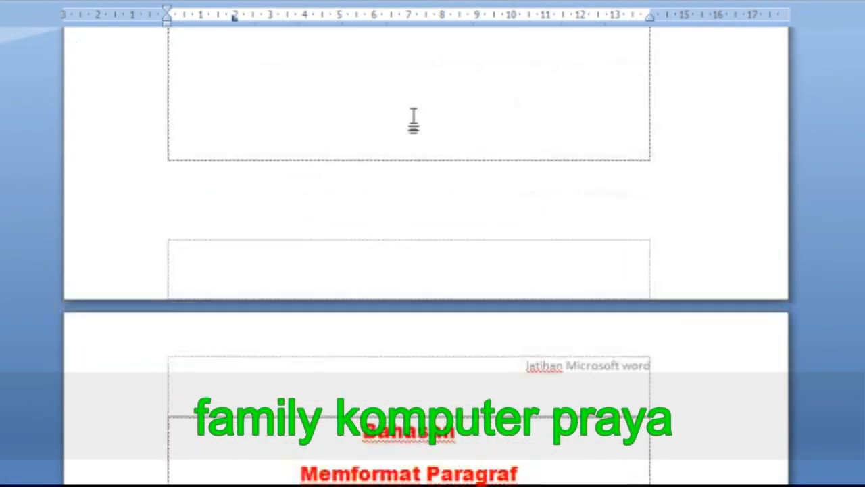
scroll(414, 117, up, 5)
scroll(413, 116, down, 10)
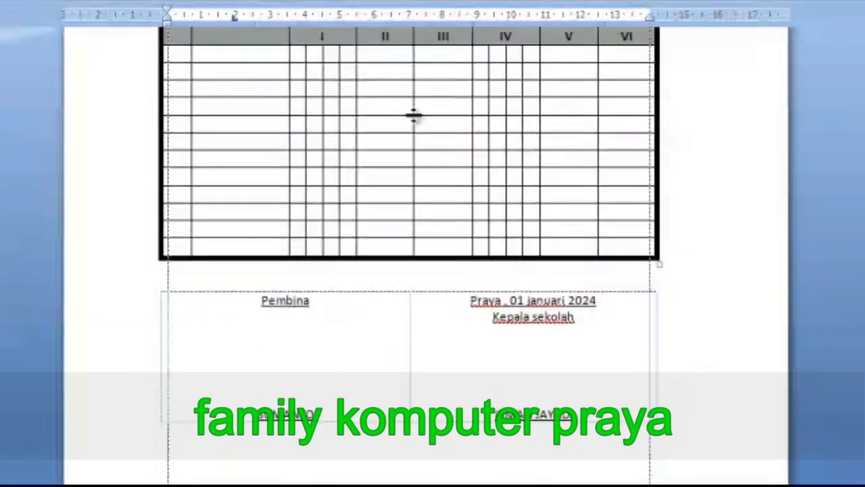
scroll(363, 358, down, 20)
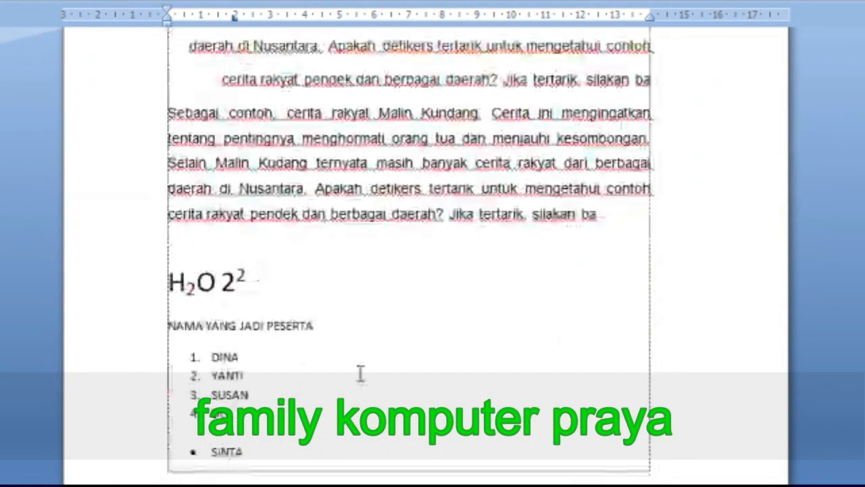
scroll(360, 371, down, 5)
scroll(361, 371, down, 20)
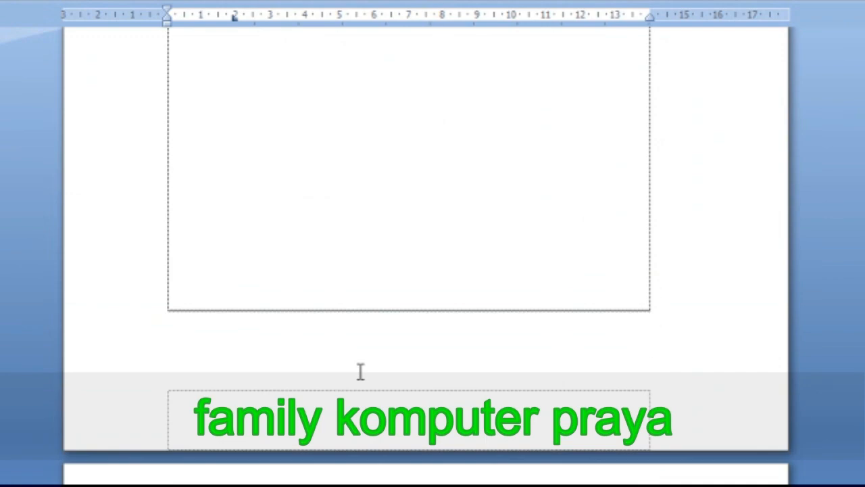
scroll(363, 380, down, 10)
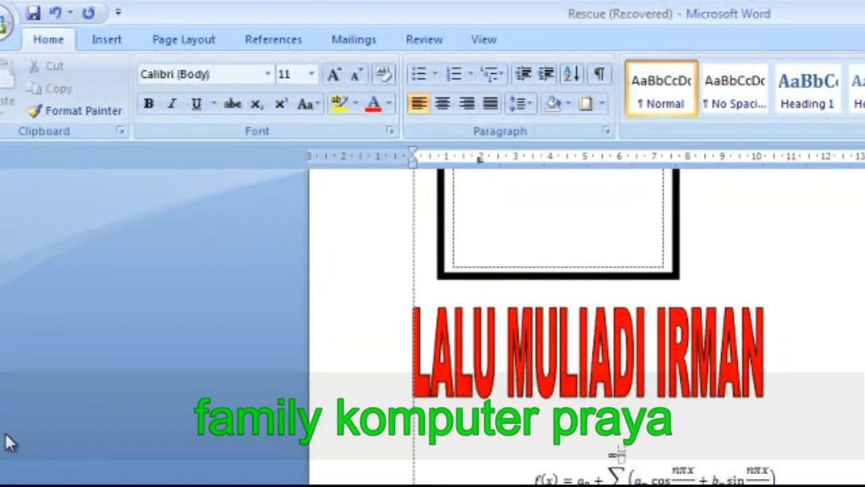
scroll(266, 290, up, 4)
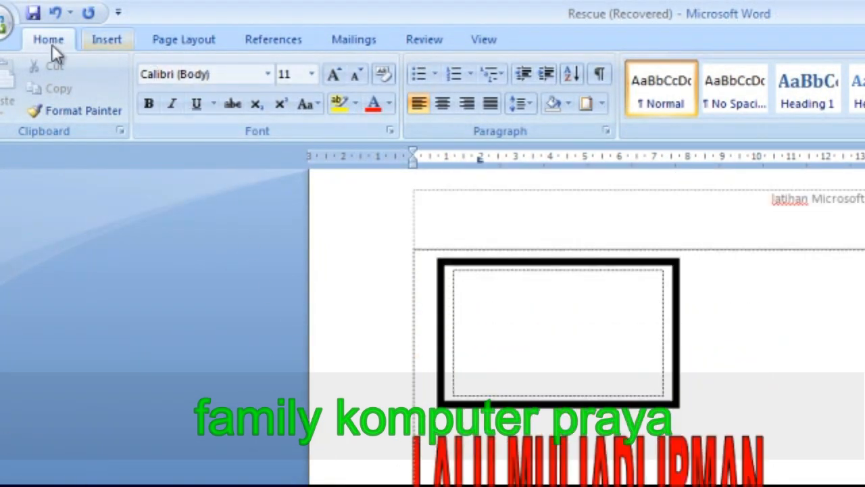
Open the Printed Watermark dialog via Page Layout's Watermark > Custom Watermark
click(177, 42)
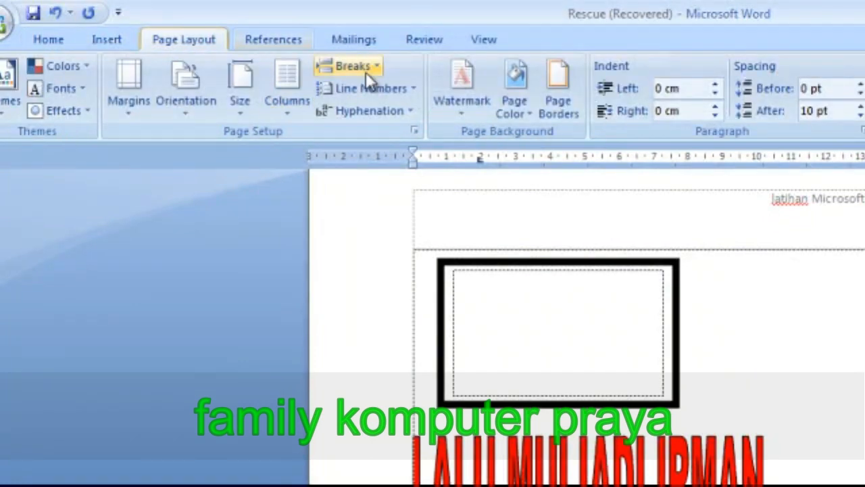
click(488, 86)
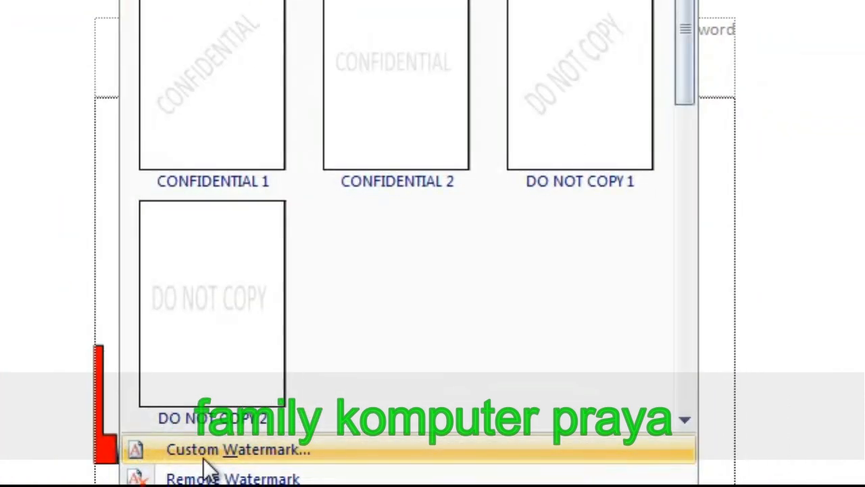
click(202, 454)
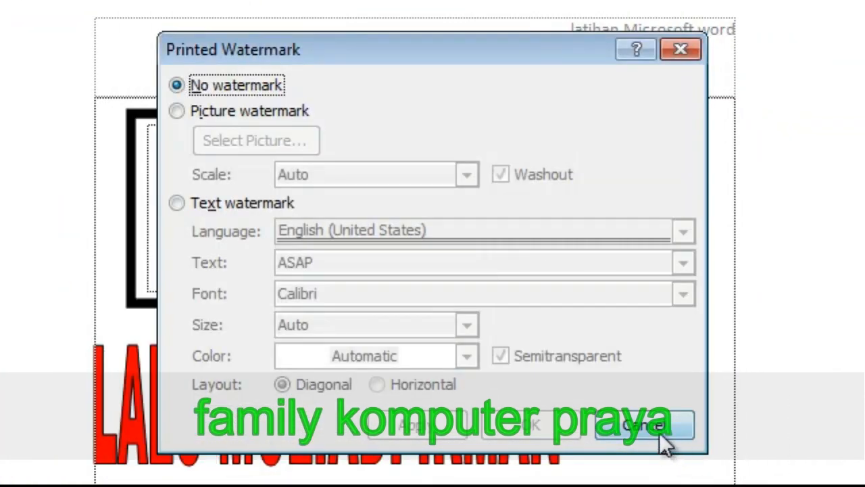
Choose a text watermark and replace the ASAP text with the author's name
click(192, 208)
drag(364, 267, 272, 263)
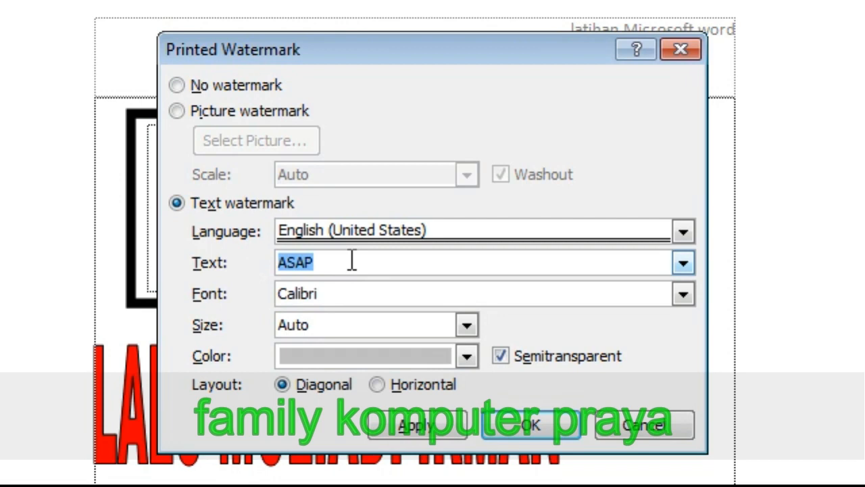
text(LA)
key(BackSpace)
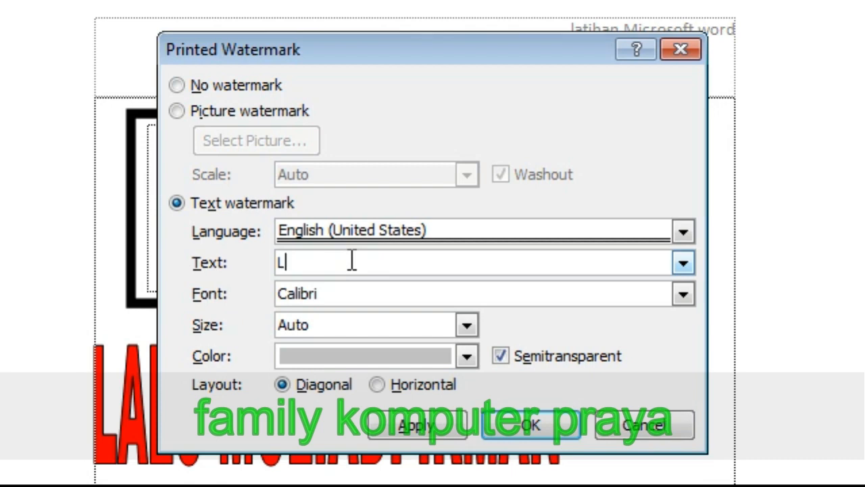
key(BackSpace)
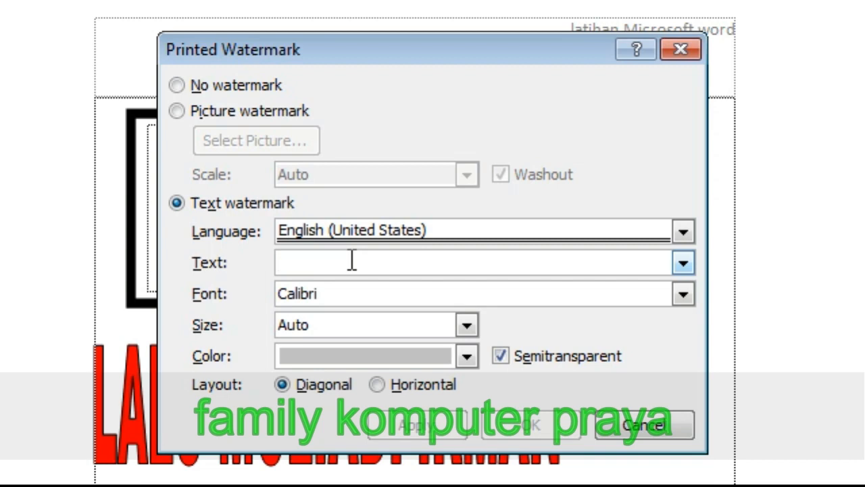
text(Lalu m)
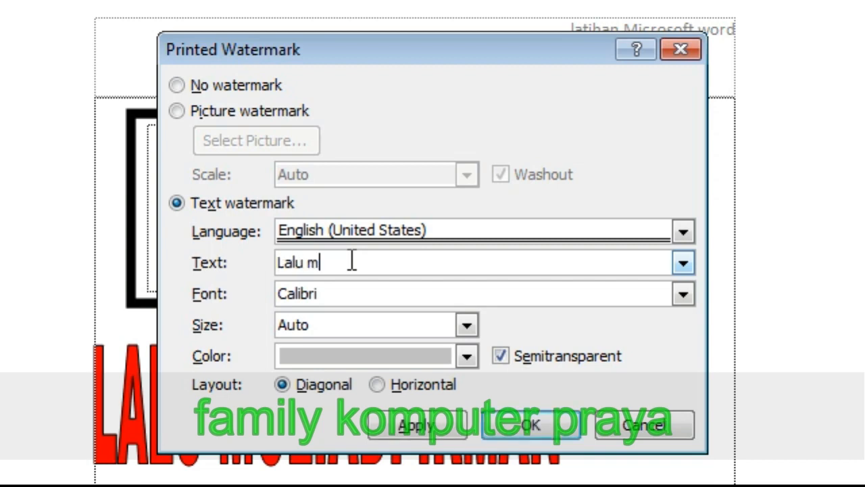
text(uliadi irman)
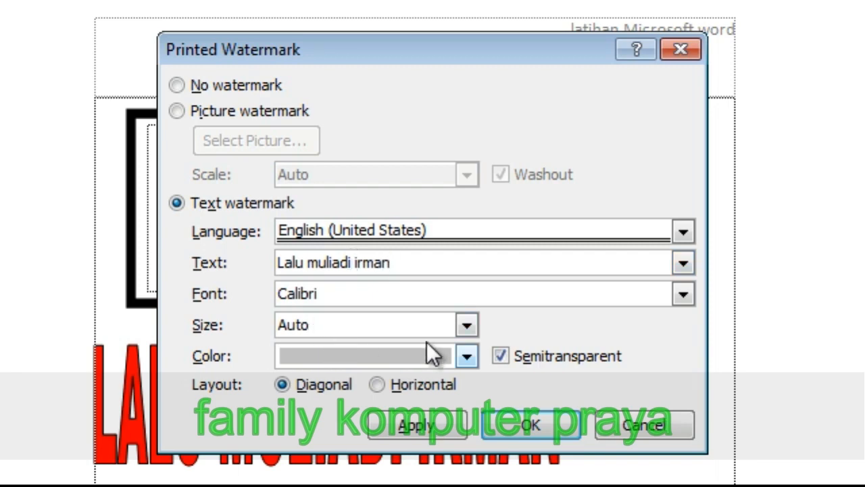
Set the watermark to size 40 with Automatic colour and apply it
click(467, 323)
click(354, 386)
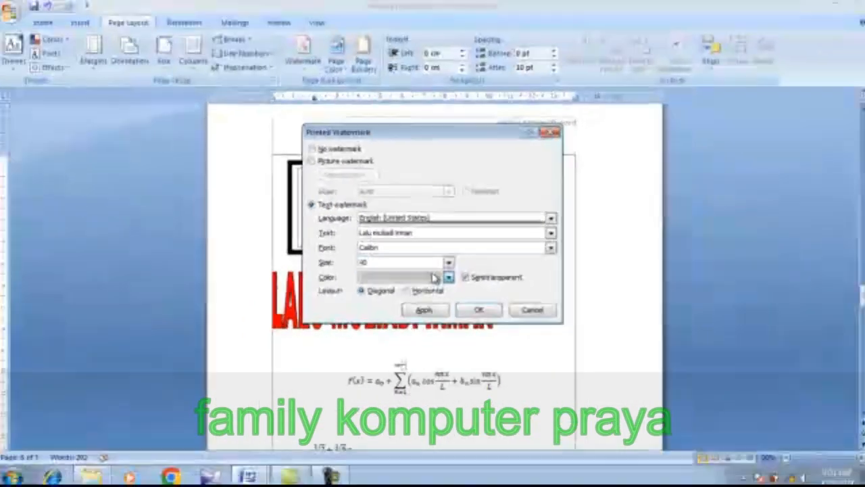
click(460, 330)
click(324, 362)
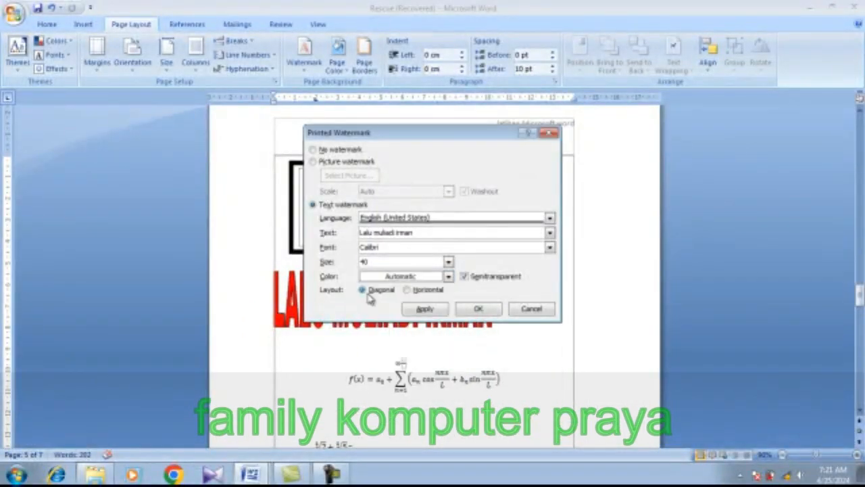
click(478, 309)
Scroll up to check the name watermark on earlier pages, then open the Watermark gallery
scroll(493, 338, down, 4)
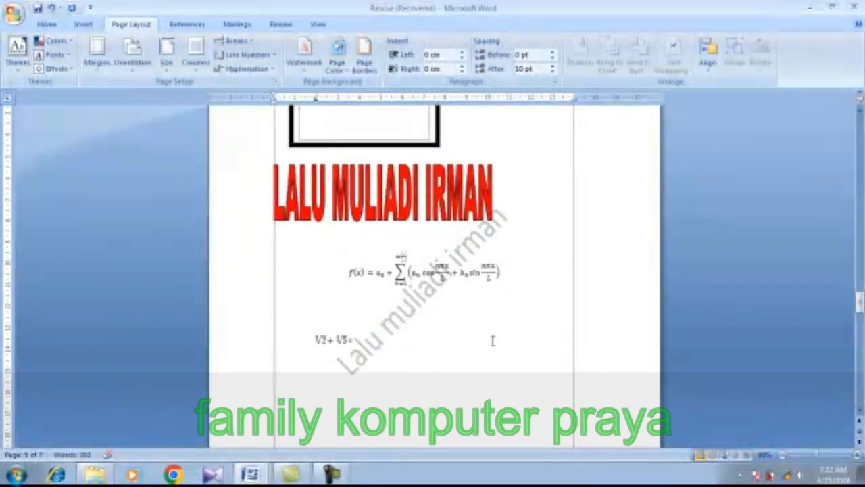
scroll(492, 338, up, 10)
scroll(491, 338, up, 15)
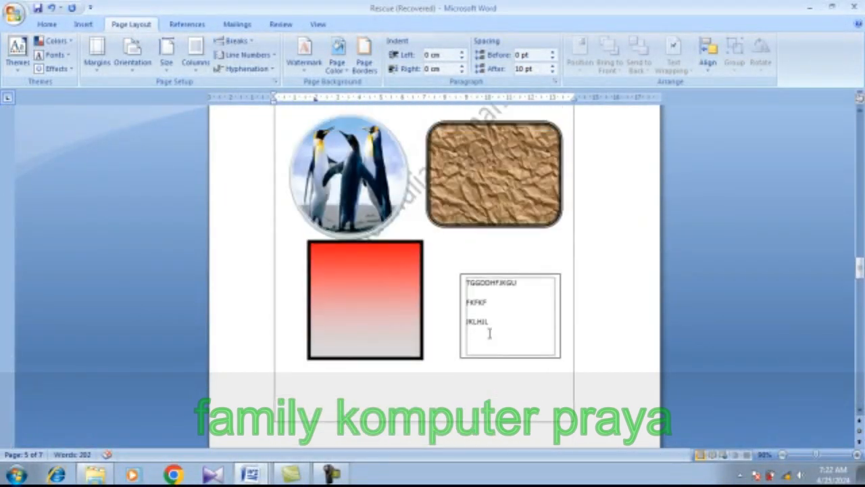
scroll(490, 332, up, 15)
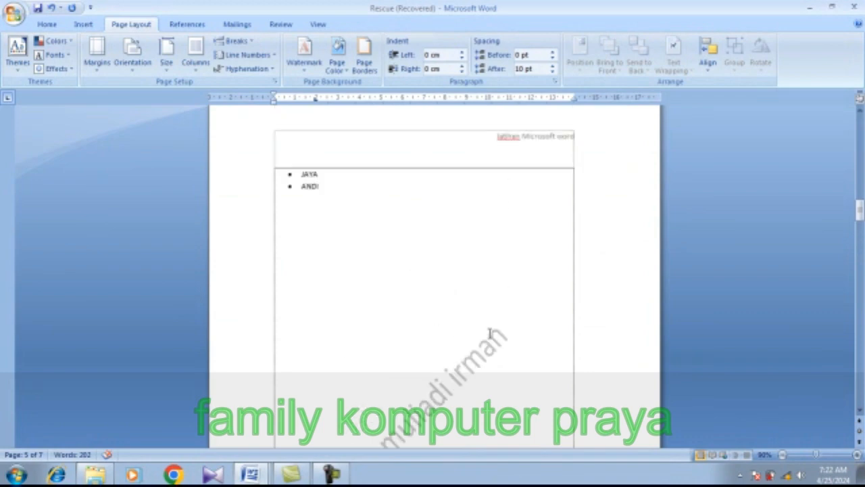
scroll(489, 331, up, 12)
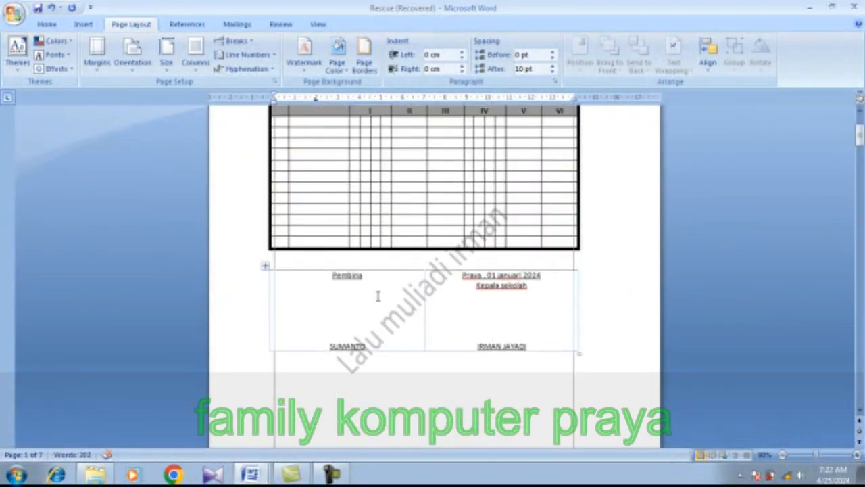
click(308, 60)
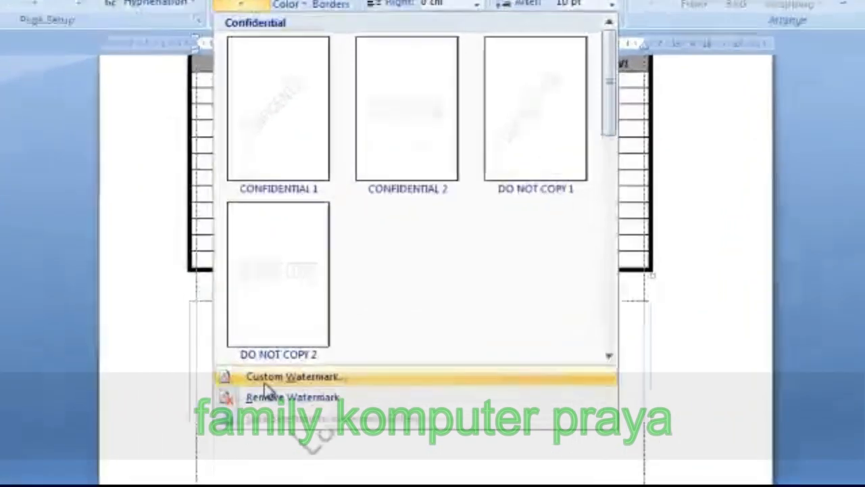
Edit the custom watermark text to read 'copy right' before the author's name
click(320, 323)
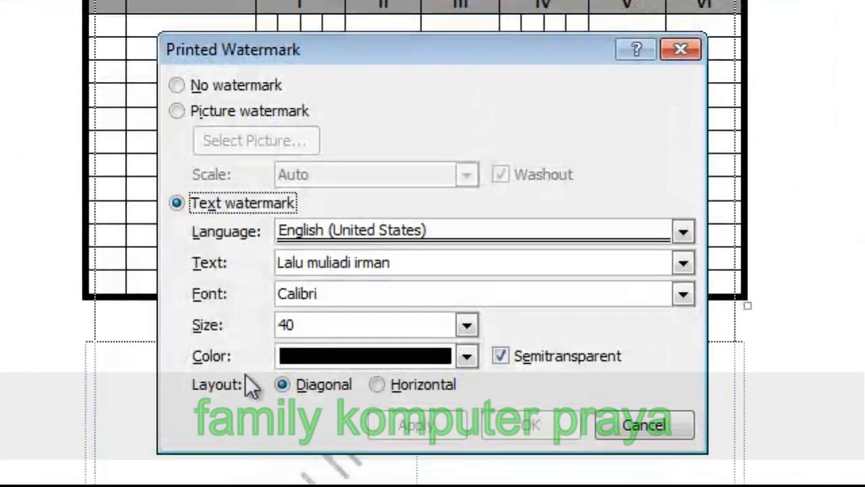
click(282, 266)
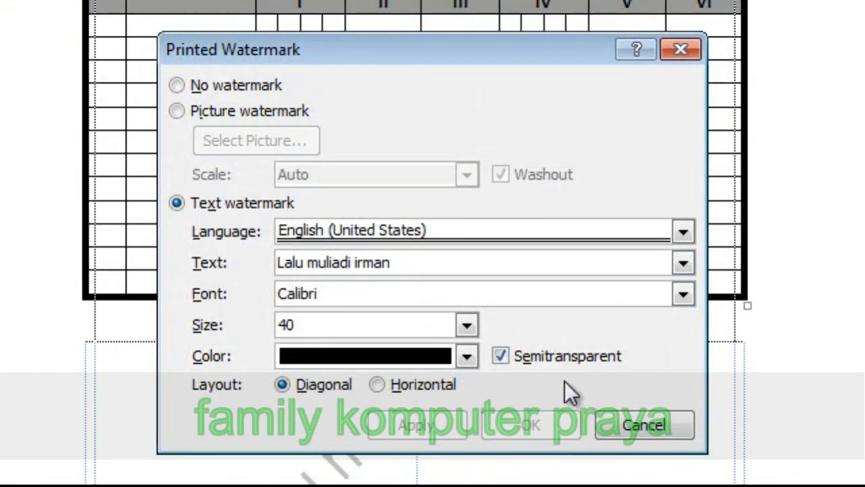
text(copy)
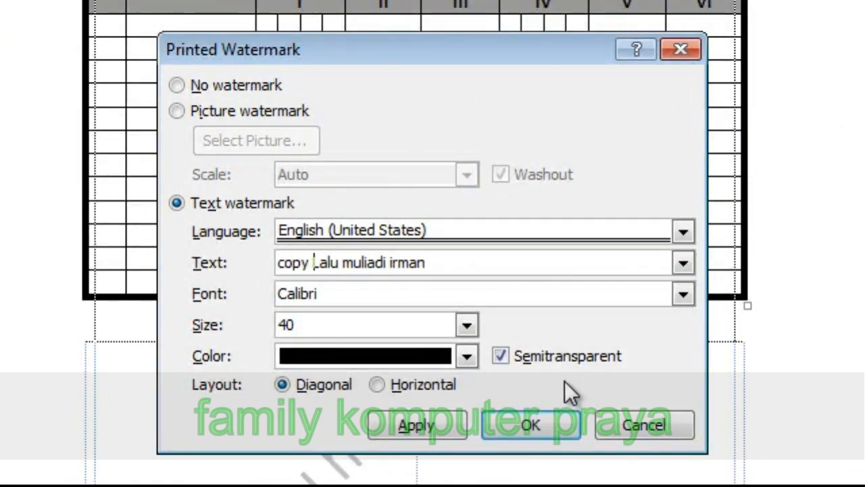
text( r)
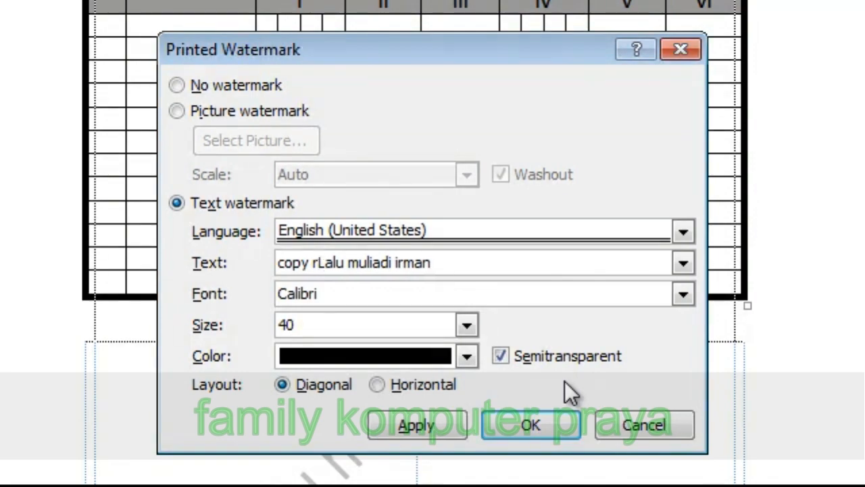
text(ight)
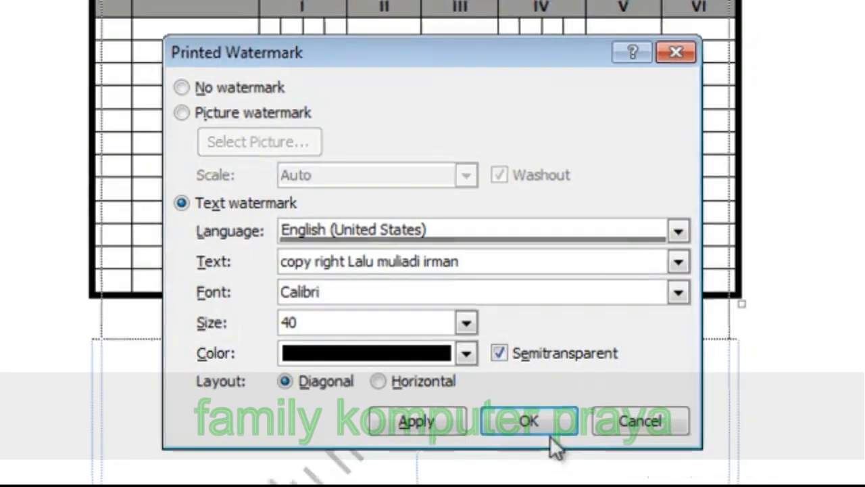
click(544, 431)
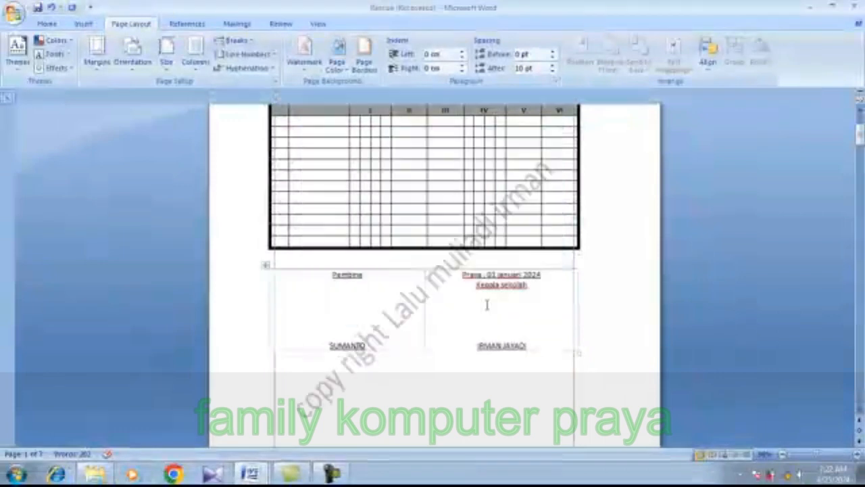
scroll(487, 305, down, 3)
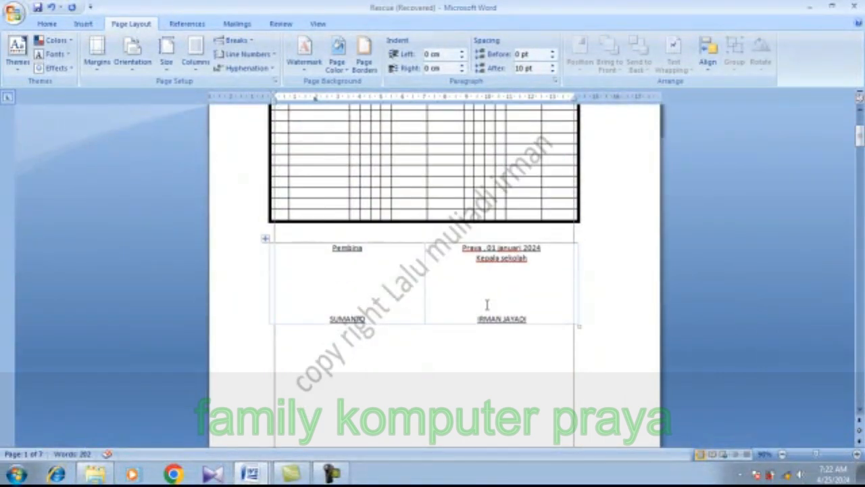
scroll(485, 305, up, 8)
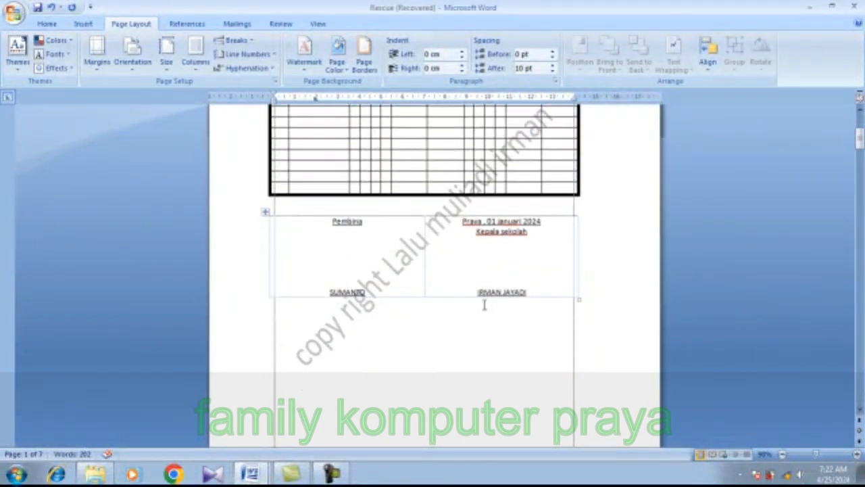
scroll(475, 301, down, 20)
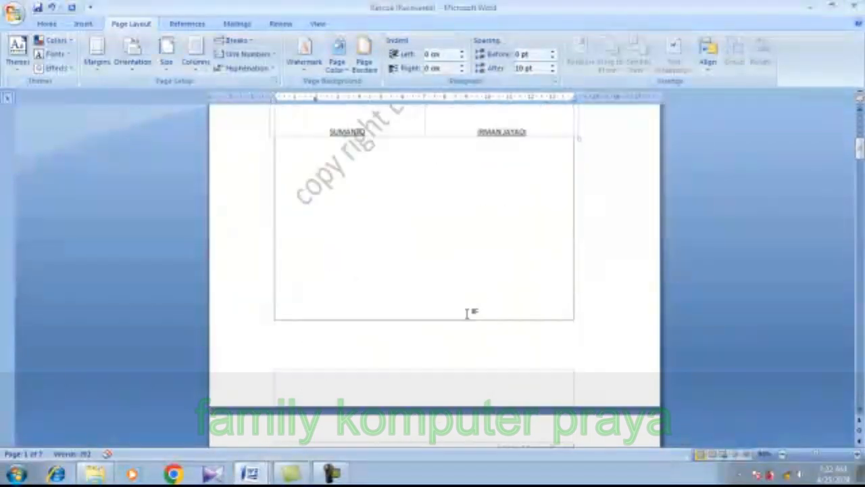
scroll(460, 316, down, 5)
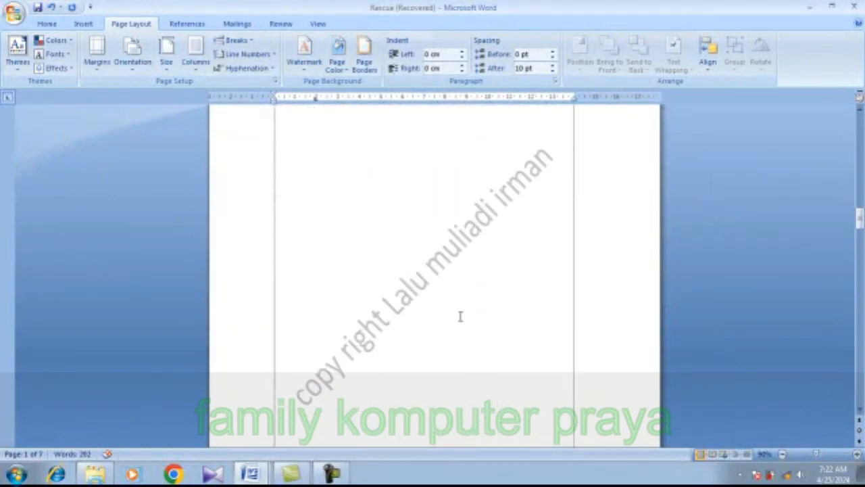
scroll(460, 317, down, 20)
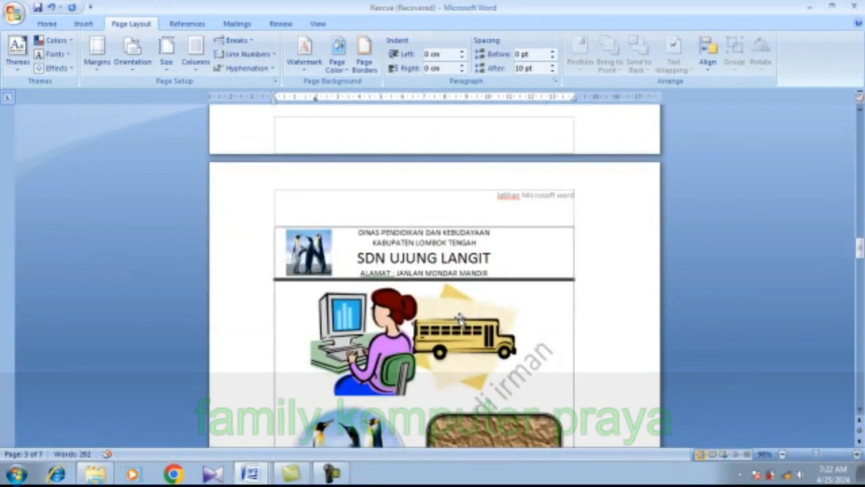
scroll(460, 322, down, 20)
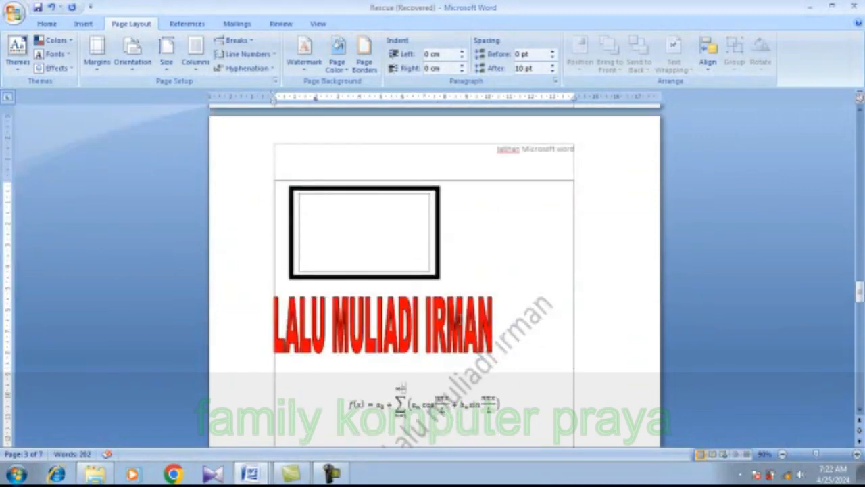
scroll(461, 319, down, 3)
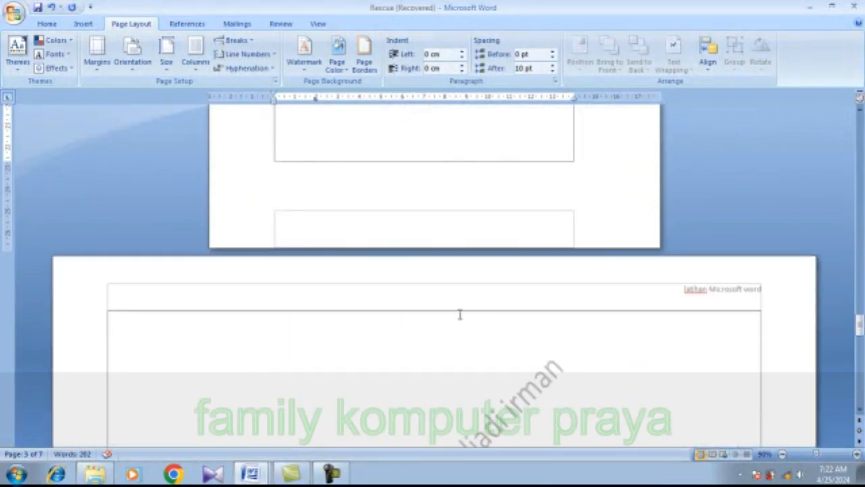
scroll(460, 315, down, 15)
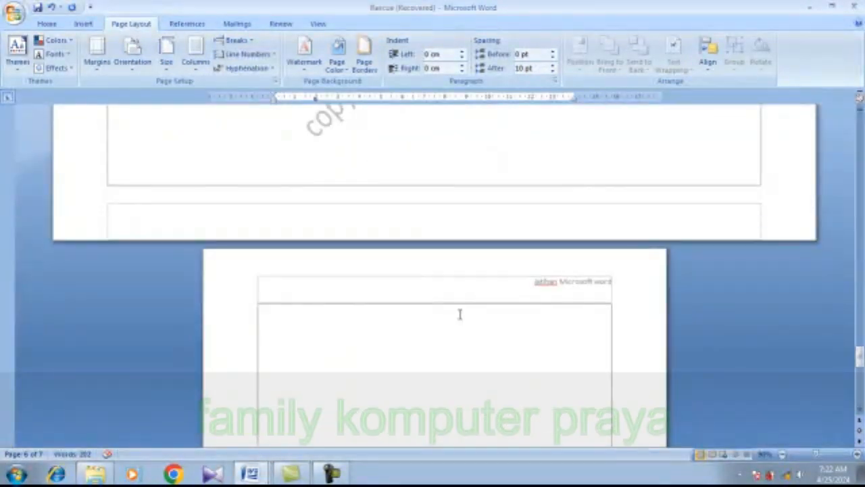
scroll(460, 315, up, 10)
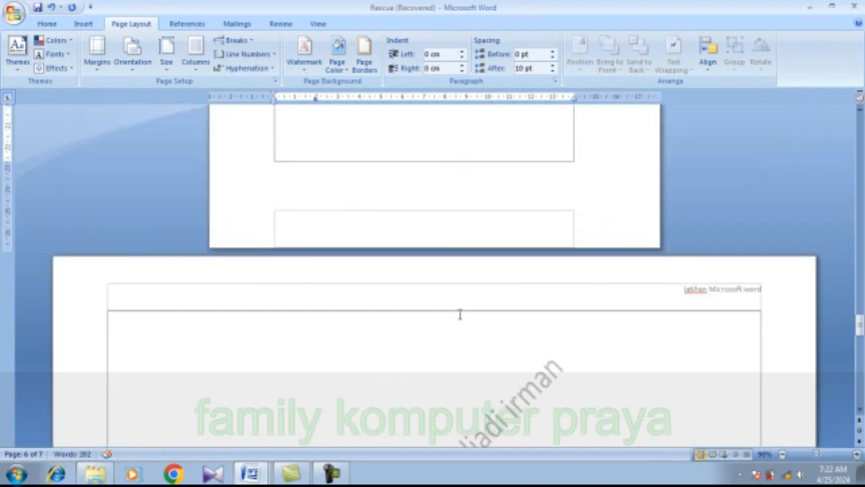
scroll(460, 314, down, 5)
scroll(460, 315, up, 6)
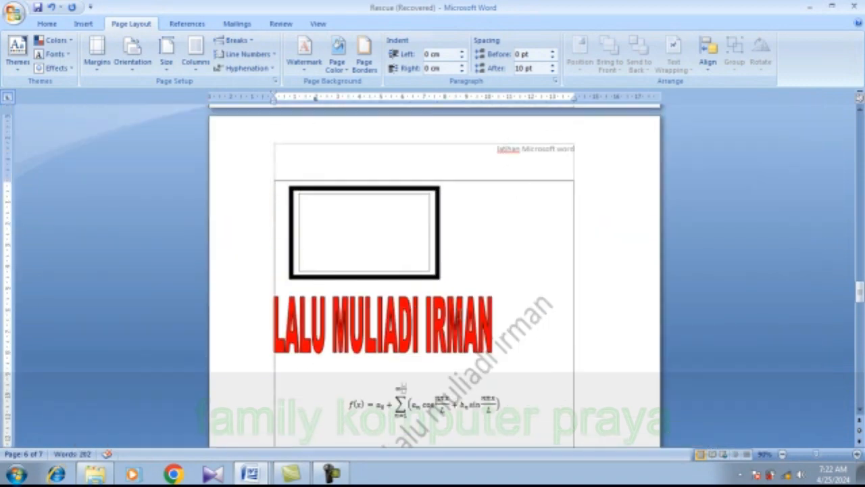
scroll(460, 315, up, 20)
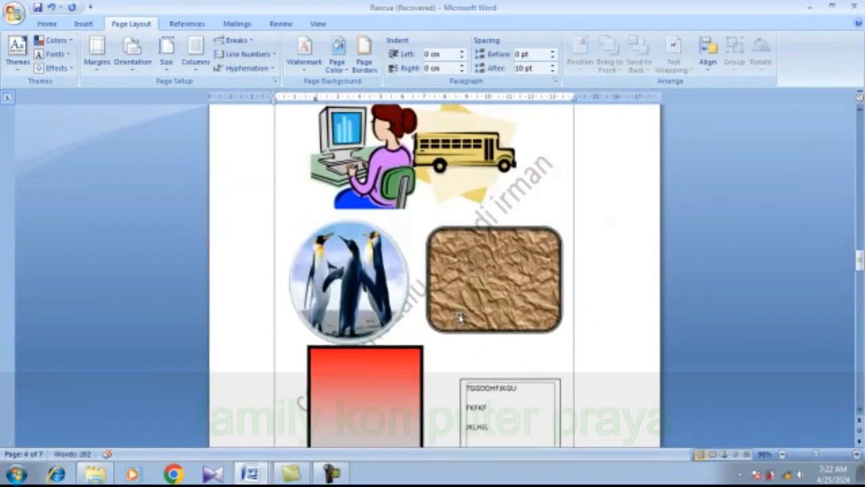
scroll(459, 314, up, 8)
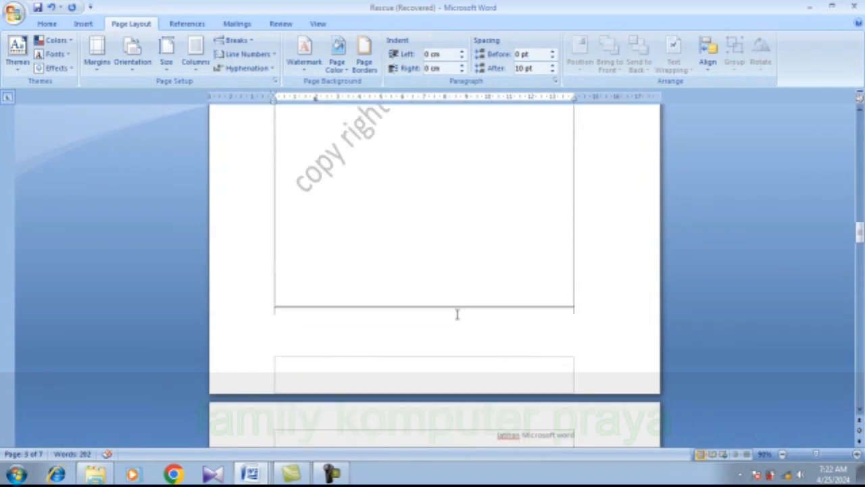
scroll(457, 314, up, 4)
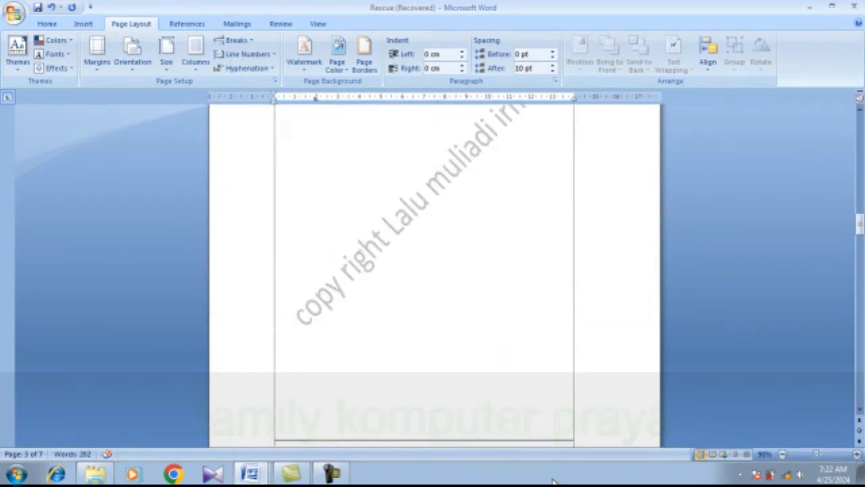